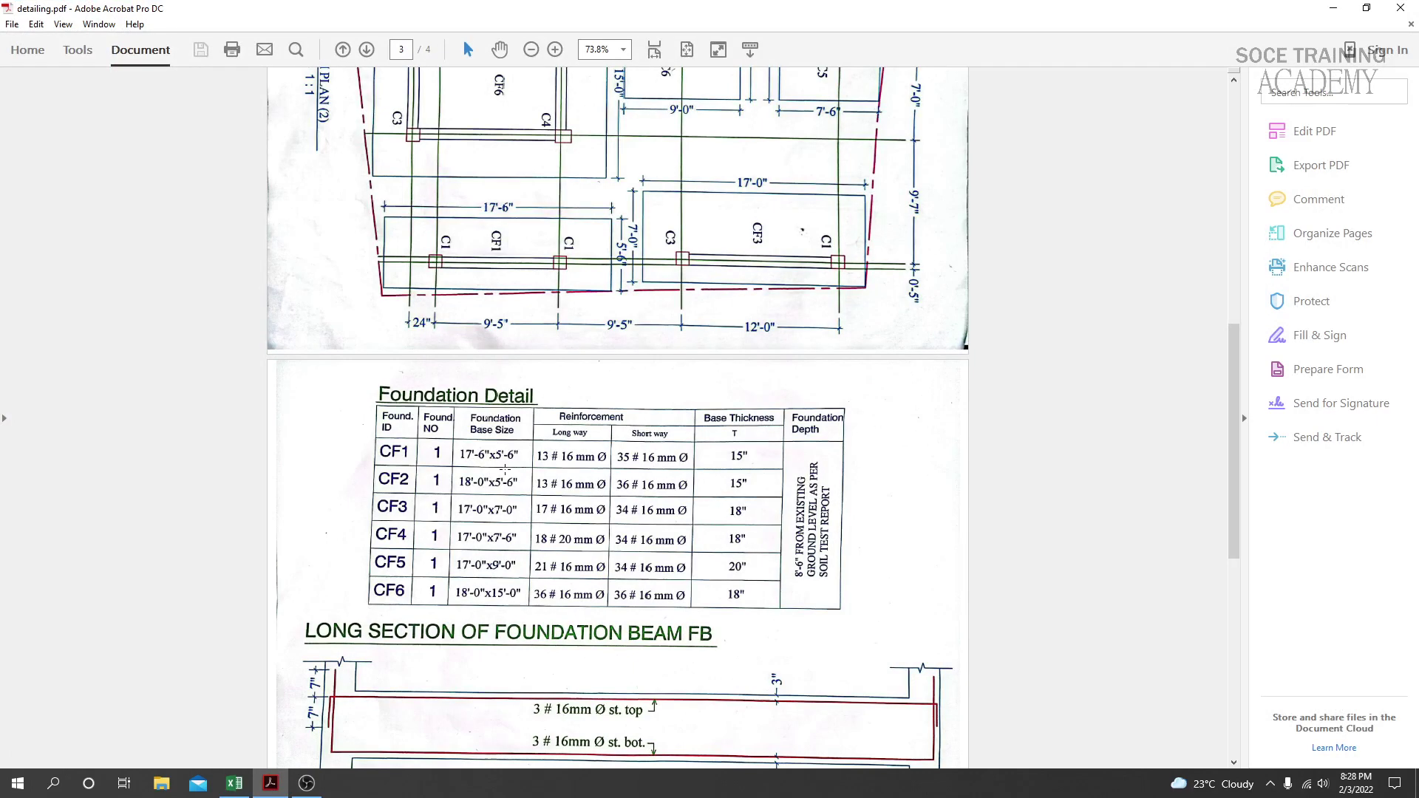
# Step: Review the trench plan and the Foundation Detail table for the footings' sizes, reinforcement, base thickness and depth
pyautogui.scroll(5, 505, 470)
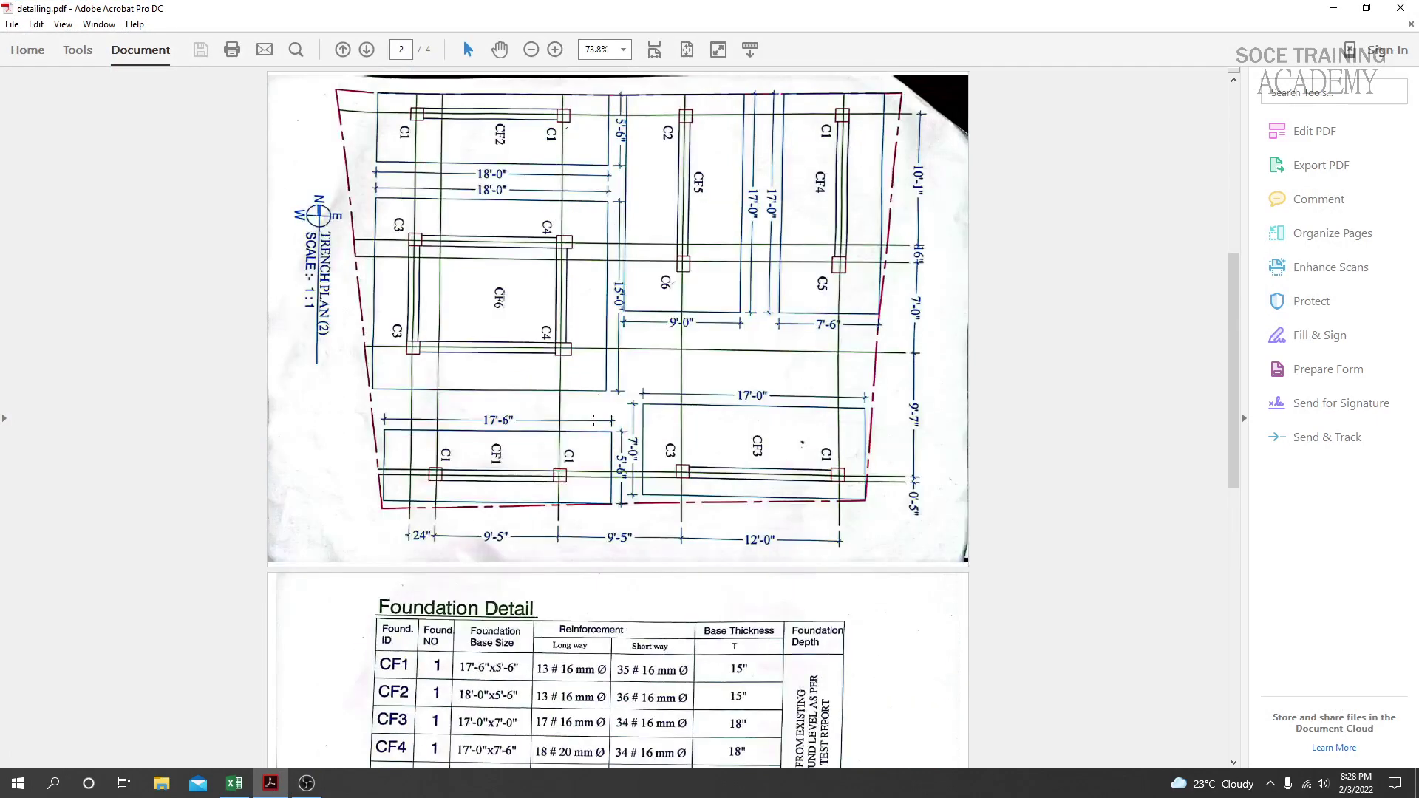
pyautogui.scroll(-3, 594, 420)
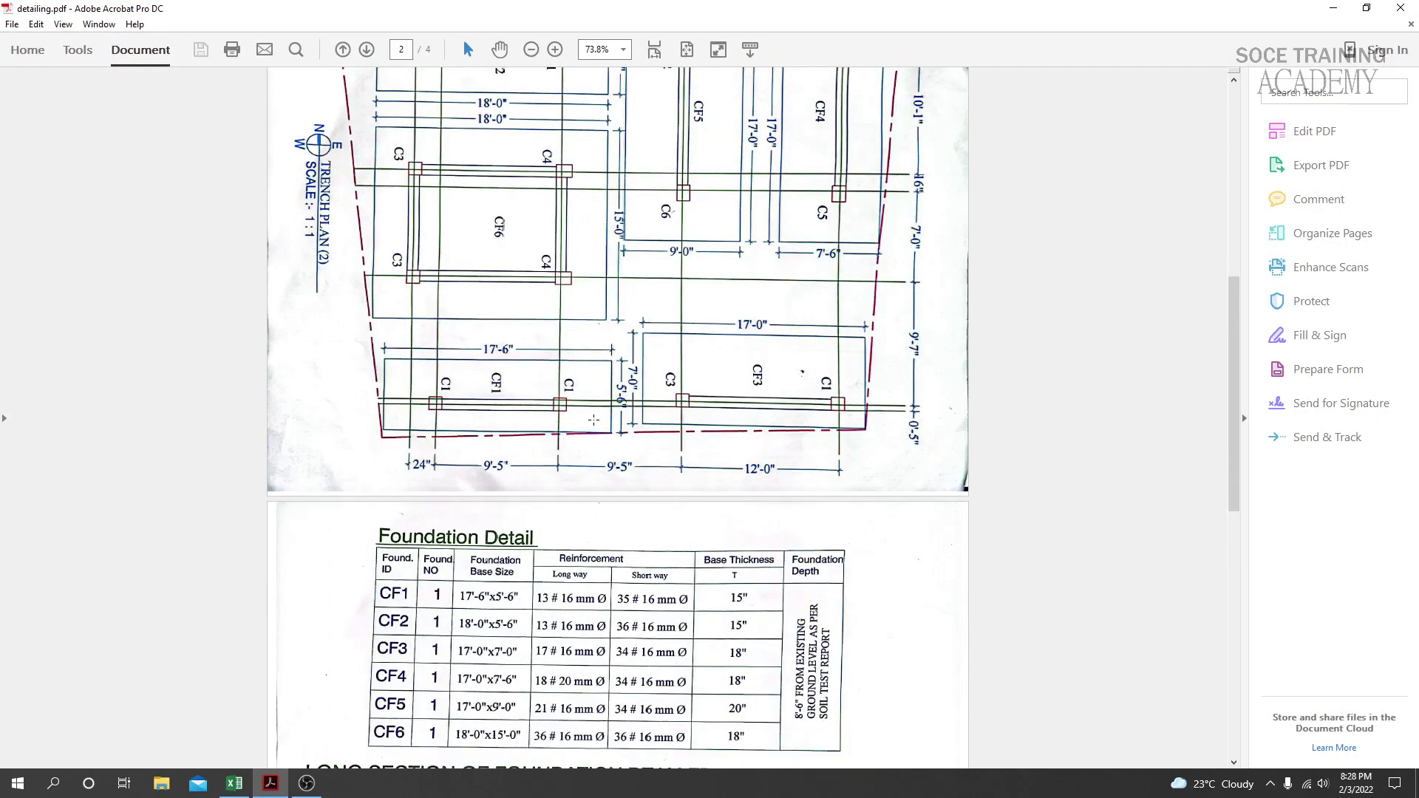
pyautogui.scroll(4, 594, 420)
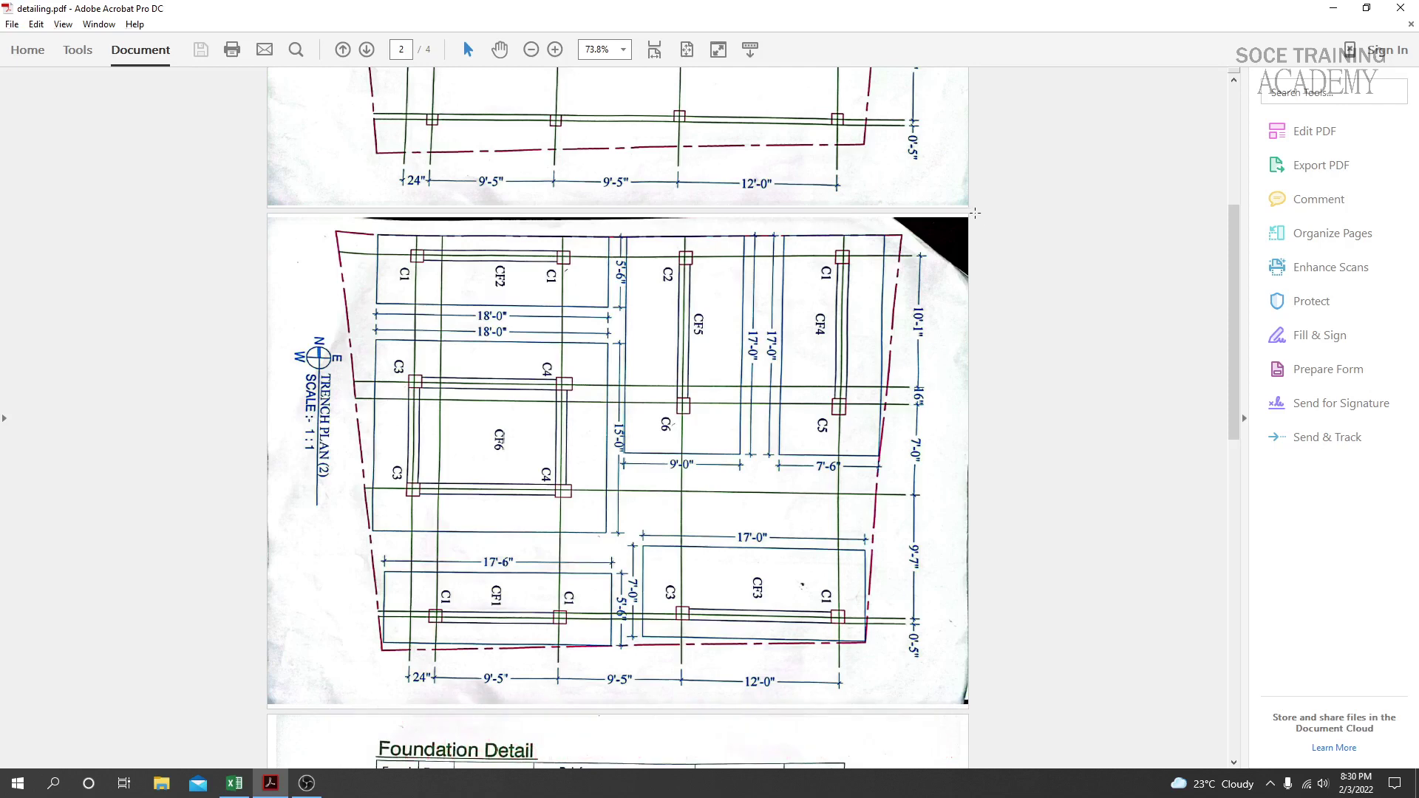
pyautogui.scroll(-5, 650, 434)
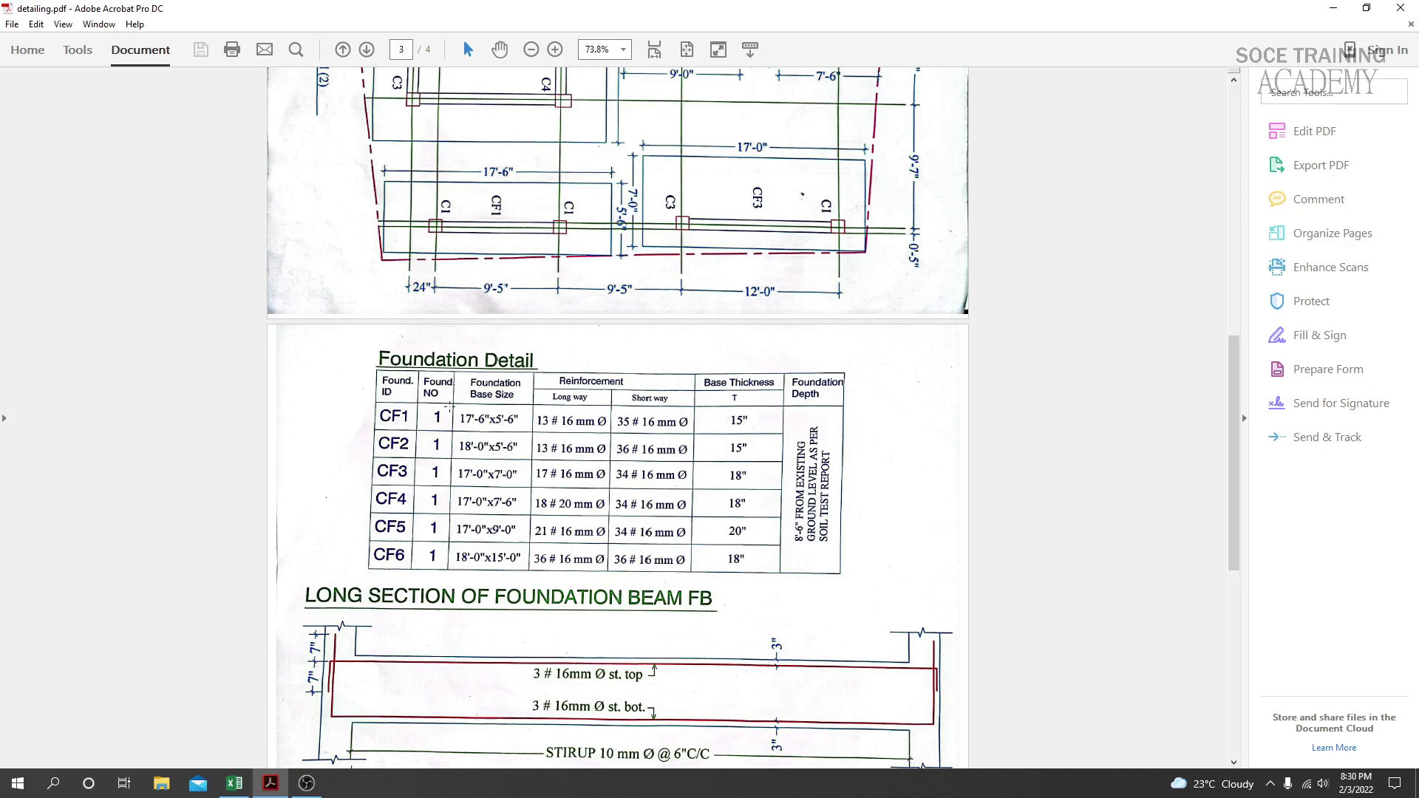
pyautogui.scroll(-4, 420, 384)
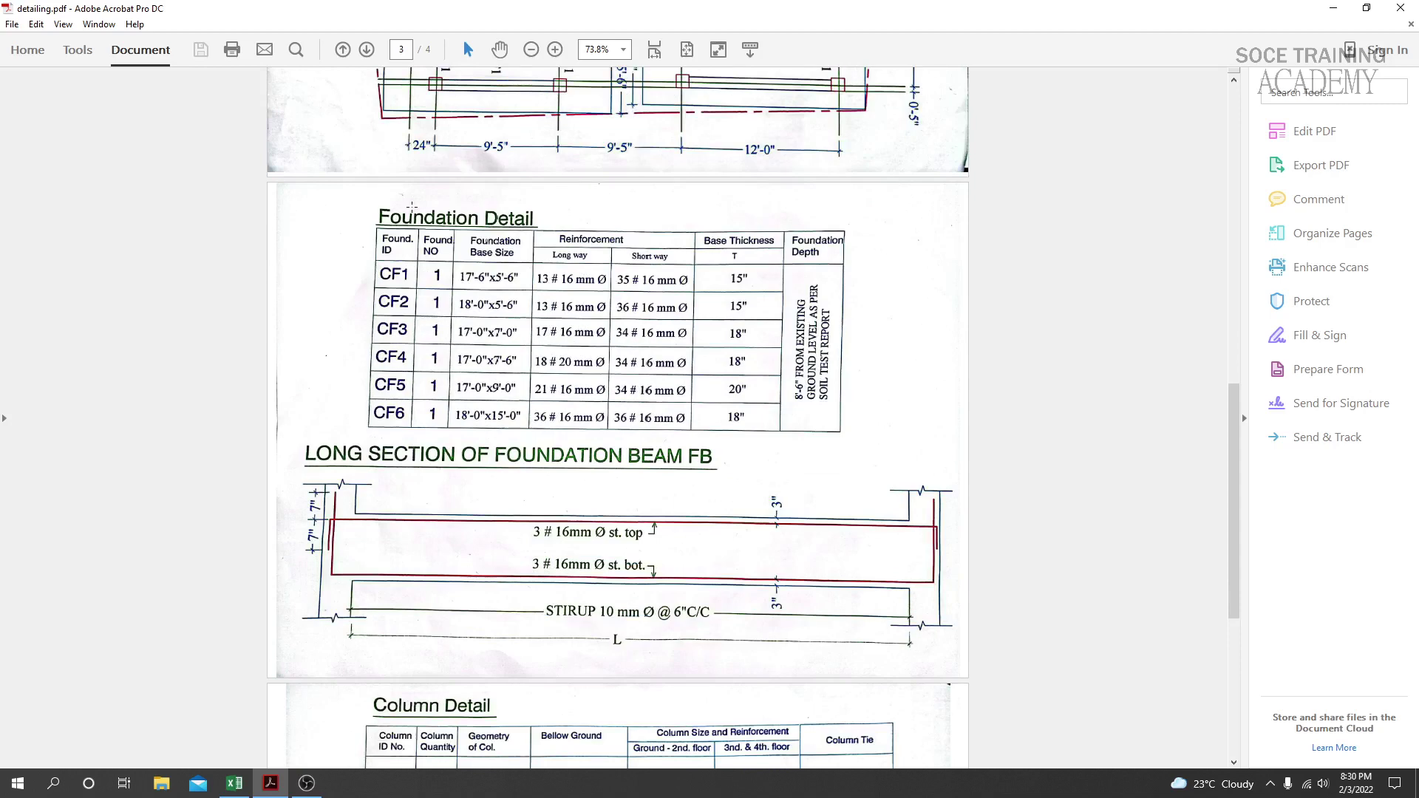
pyautogui.click(234, 784)
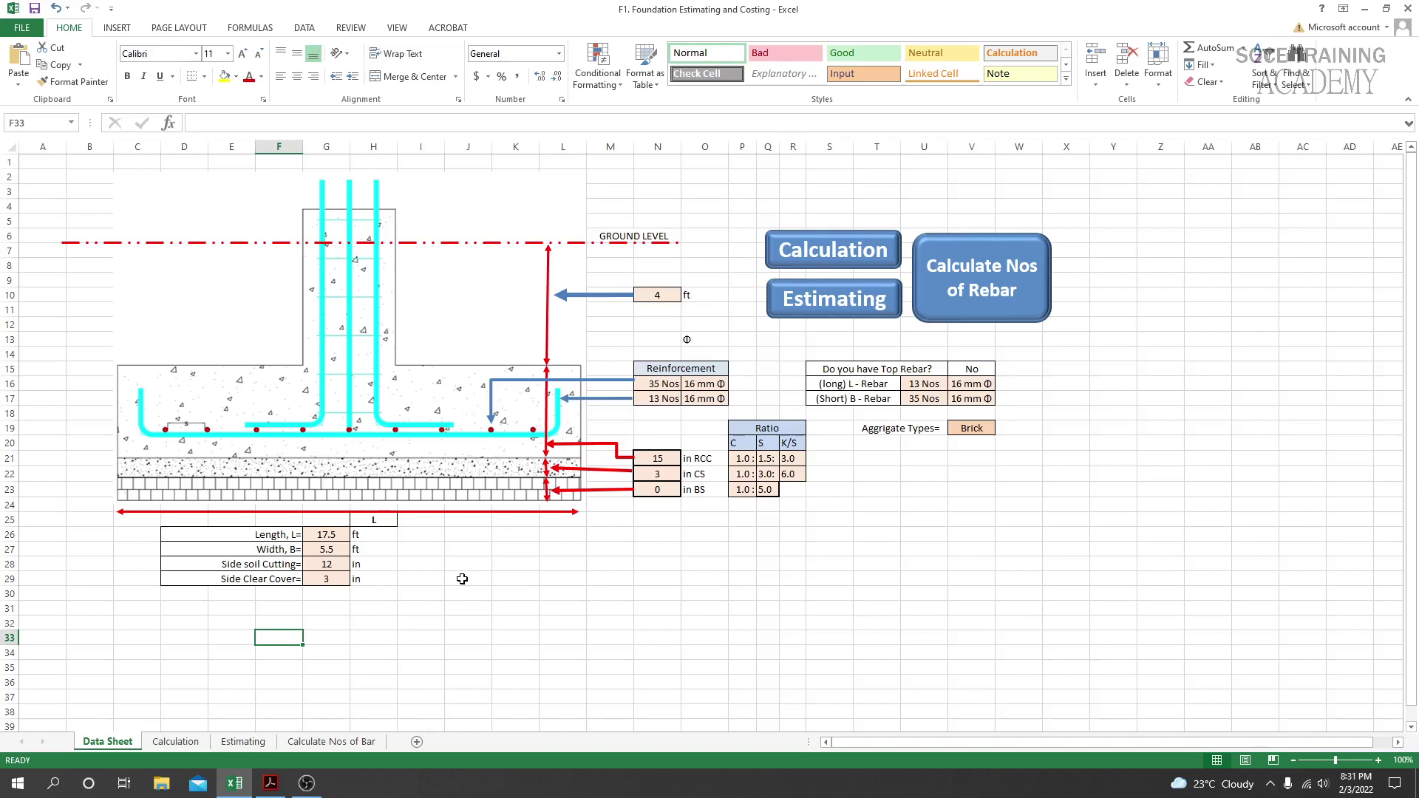
pyautogui.click(270, 783)
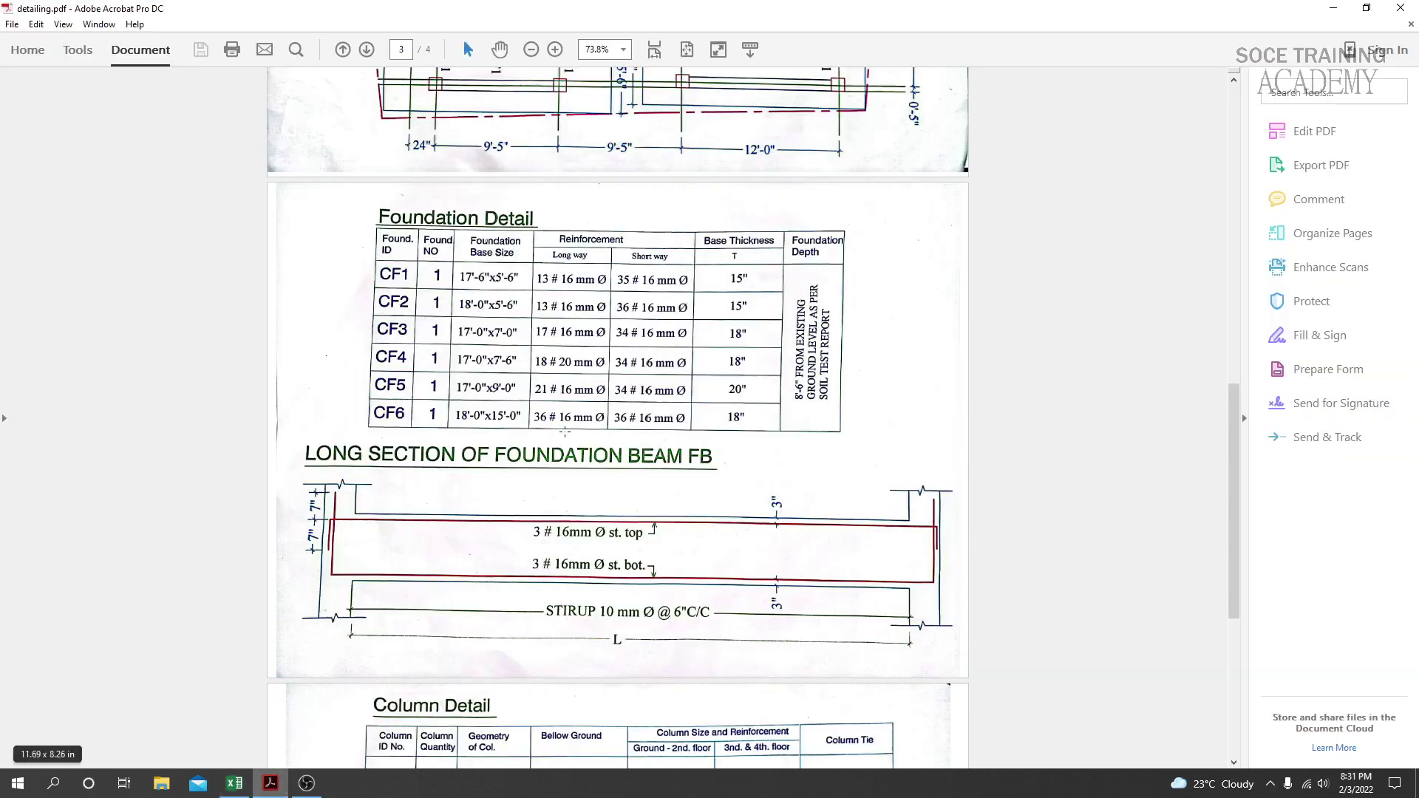
pyautogui.scroll(5, 576, 488)
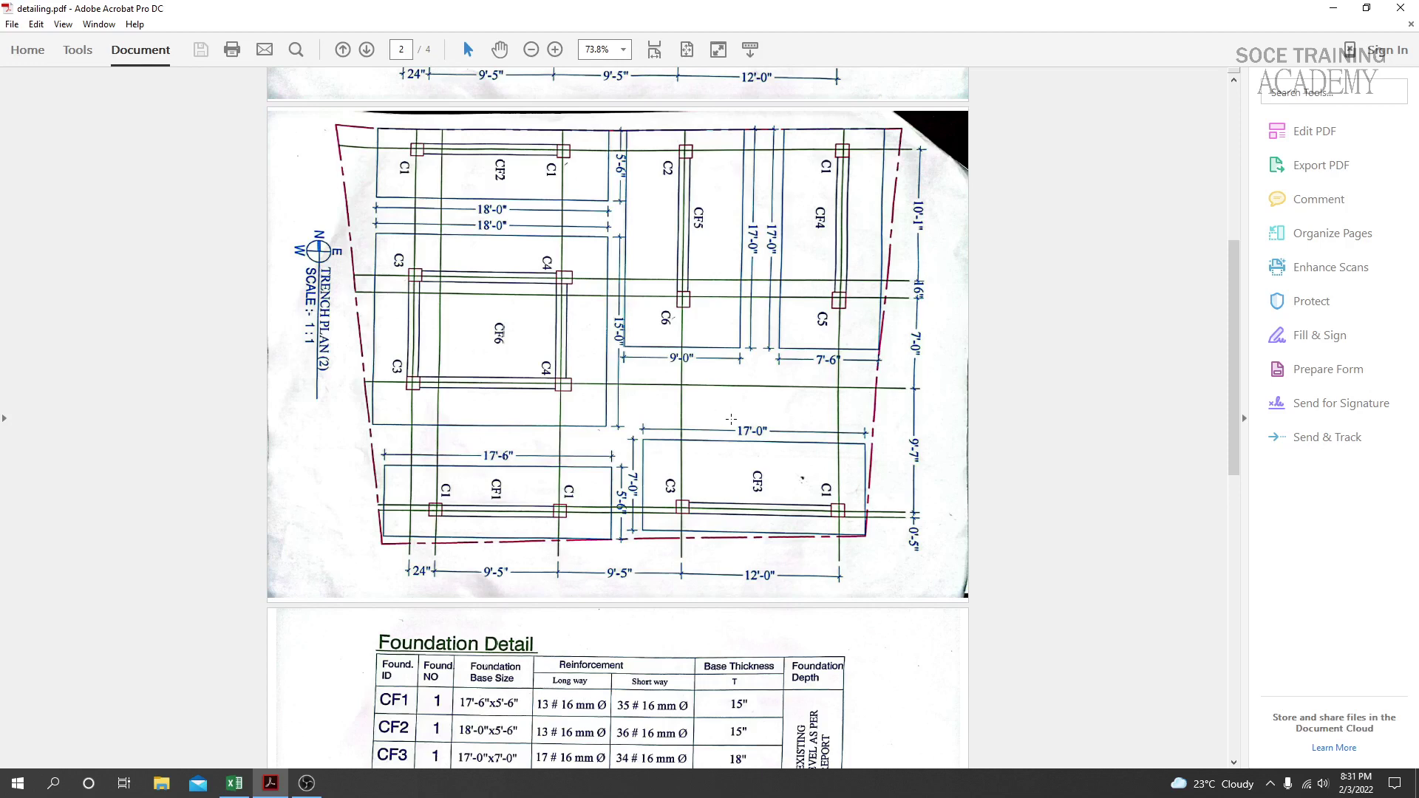
# Step: Switch to the Excel foundation workbook and set the depth below ground level to 8 ft
pyautogui.click(235, 784)
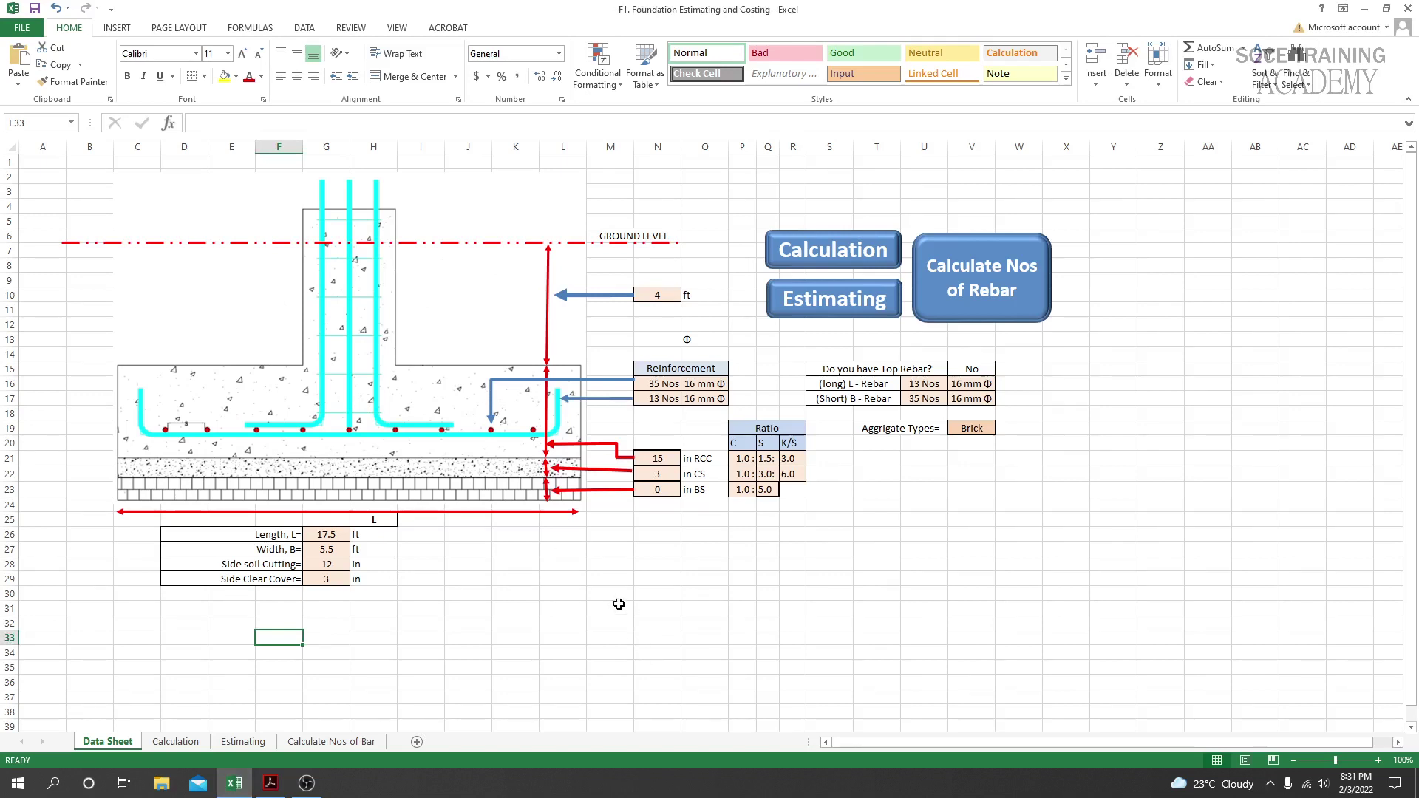
pyautogui.click(658, 298)
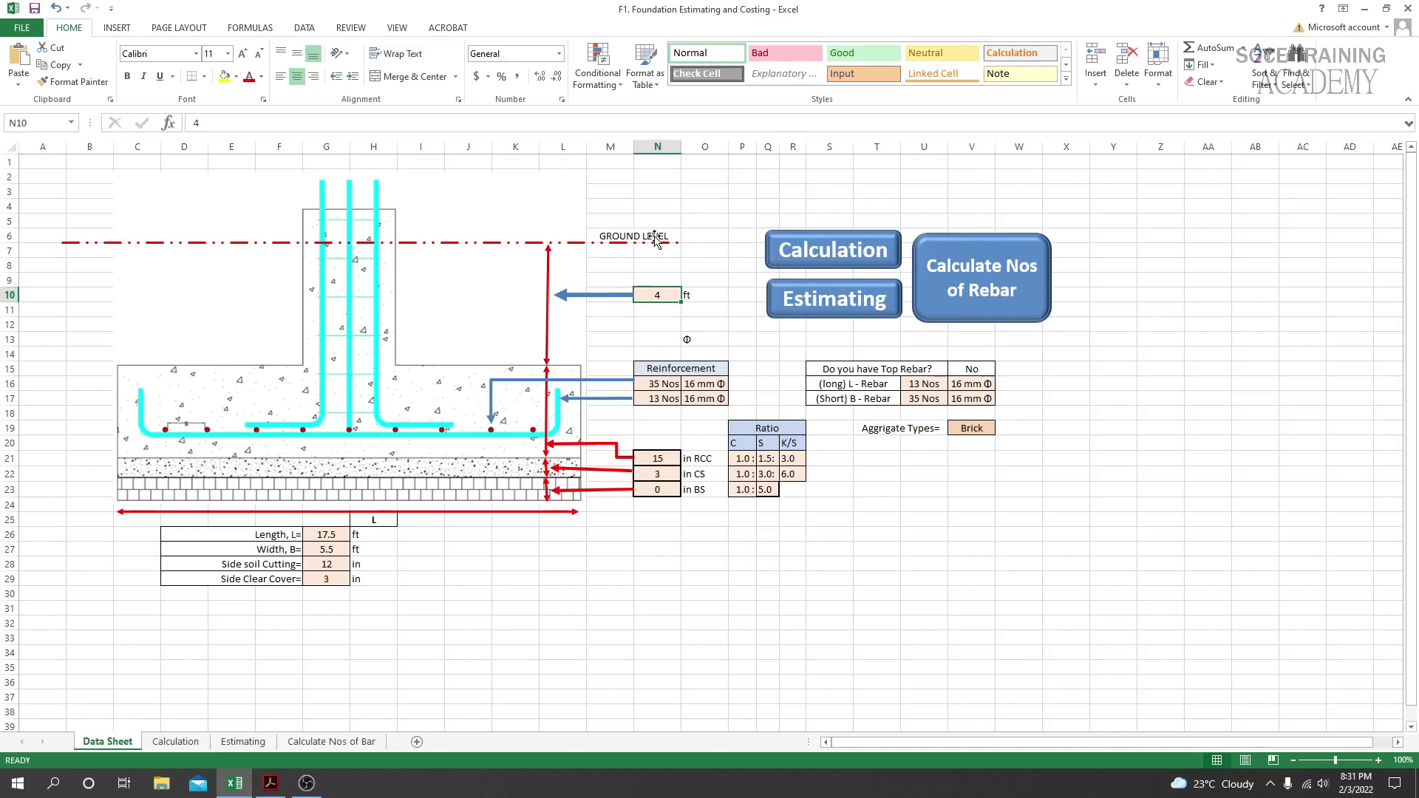
pyautogui.click(657, 325)
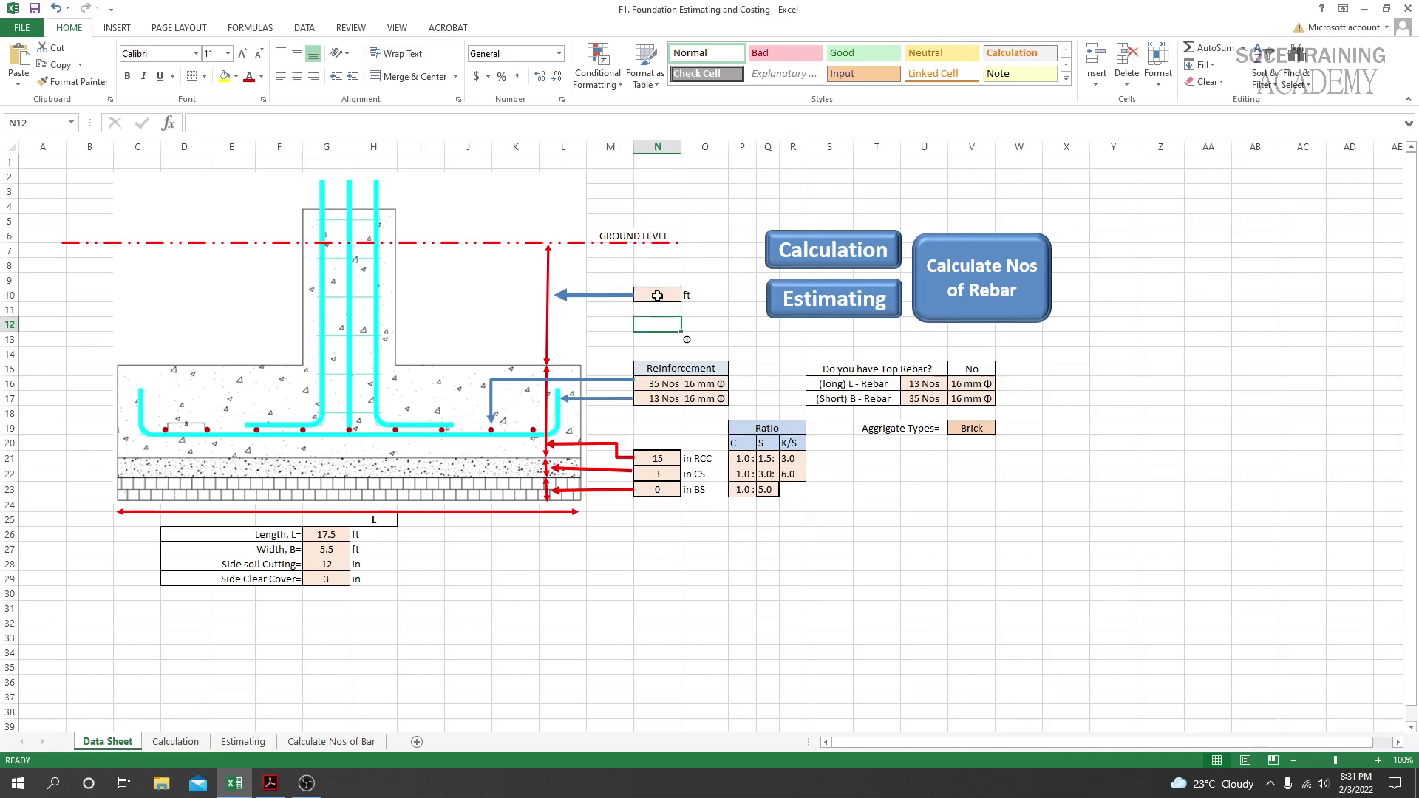
pyautogui.click(657, 296)
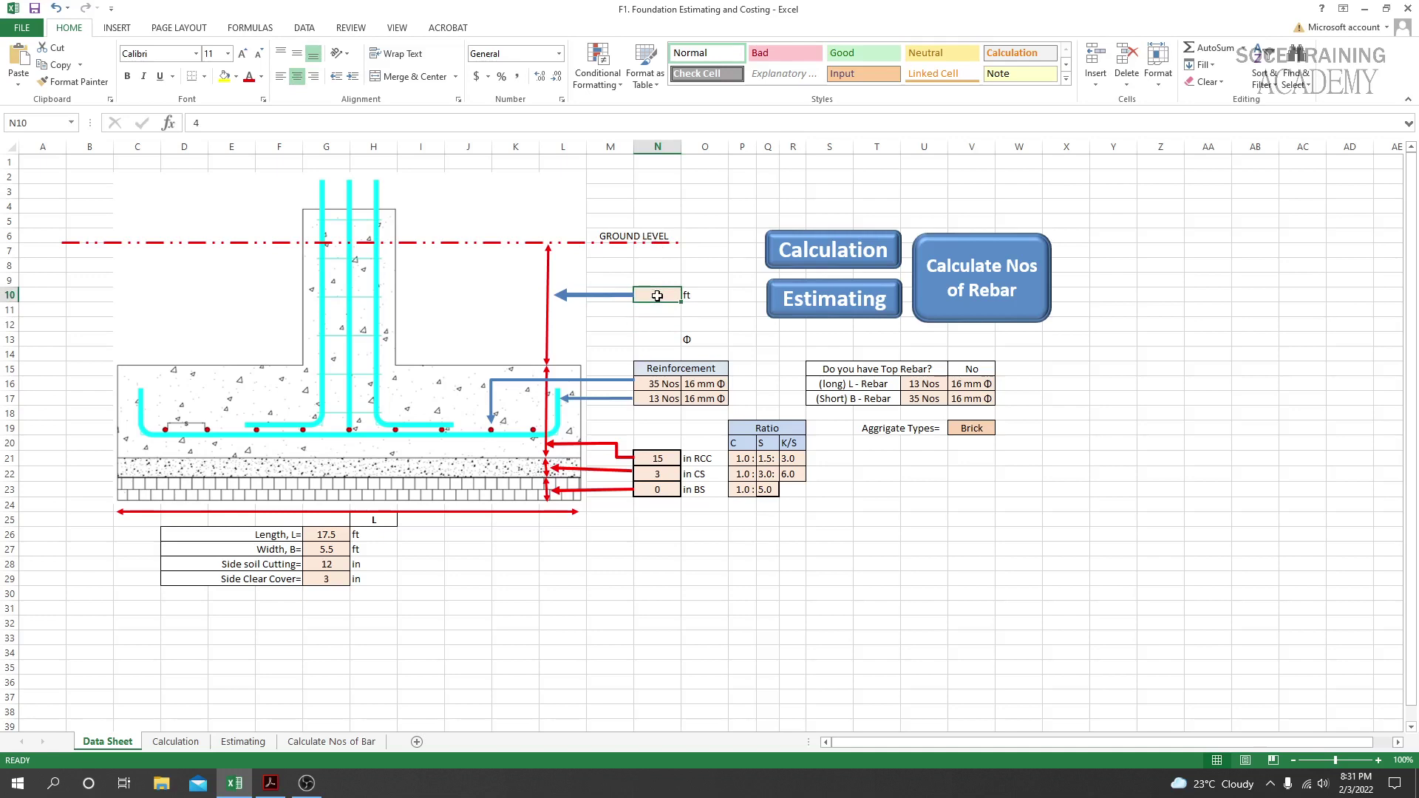
pyautogui.write('8')
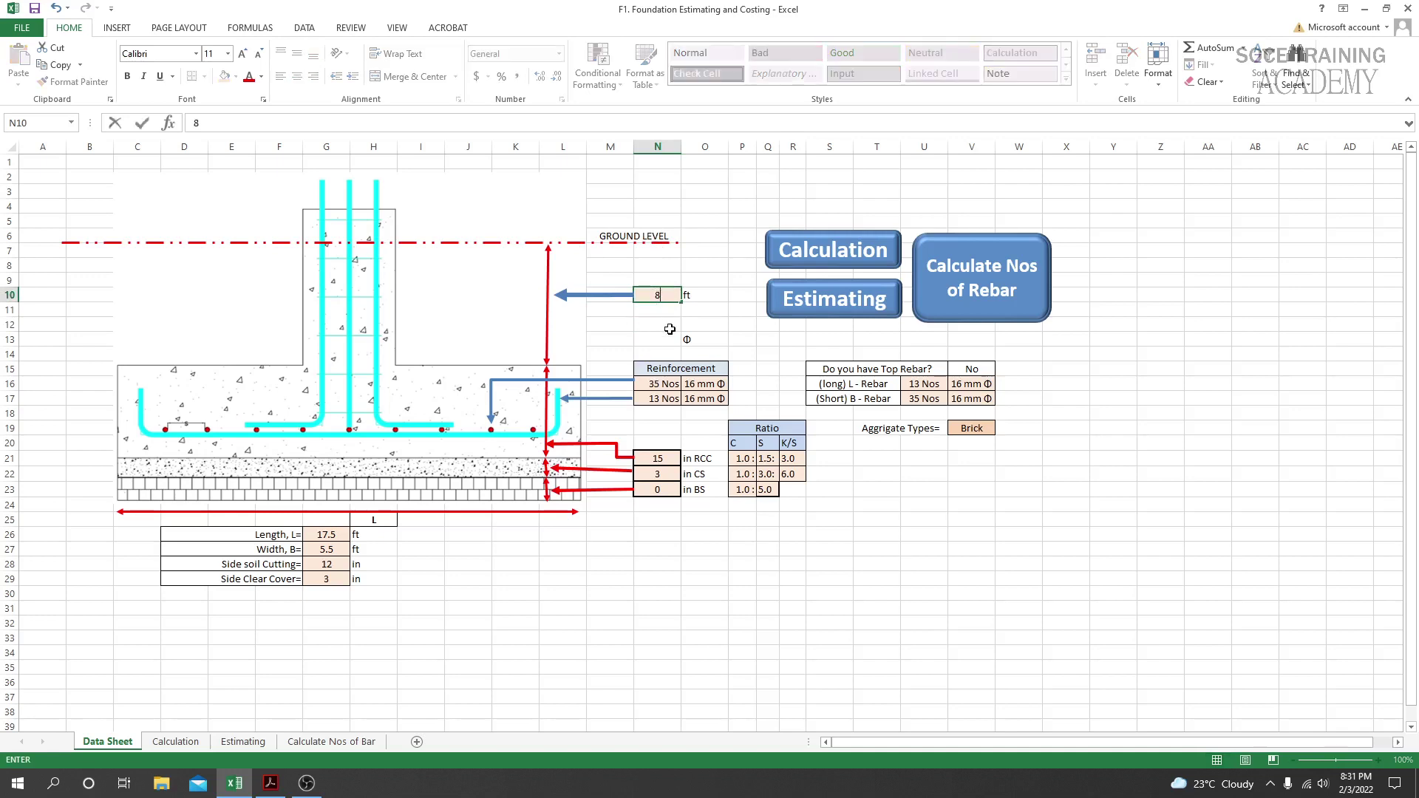
pyautogui.press('Return')
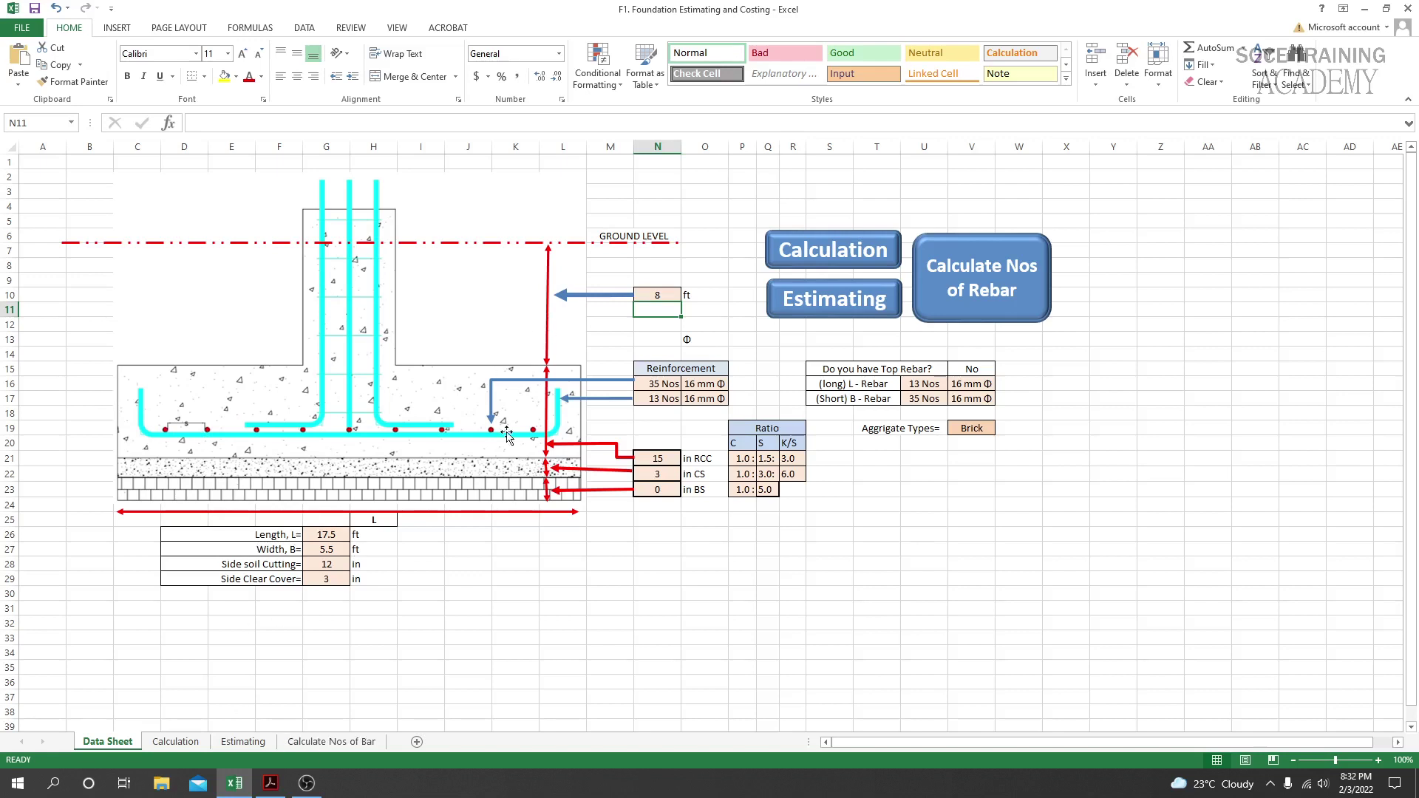
# Step: Examine the Side Clear Cover input among the foundation dimensions on the Data Sheet
pyautogui.click(326, 576)
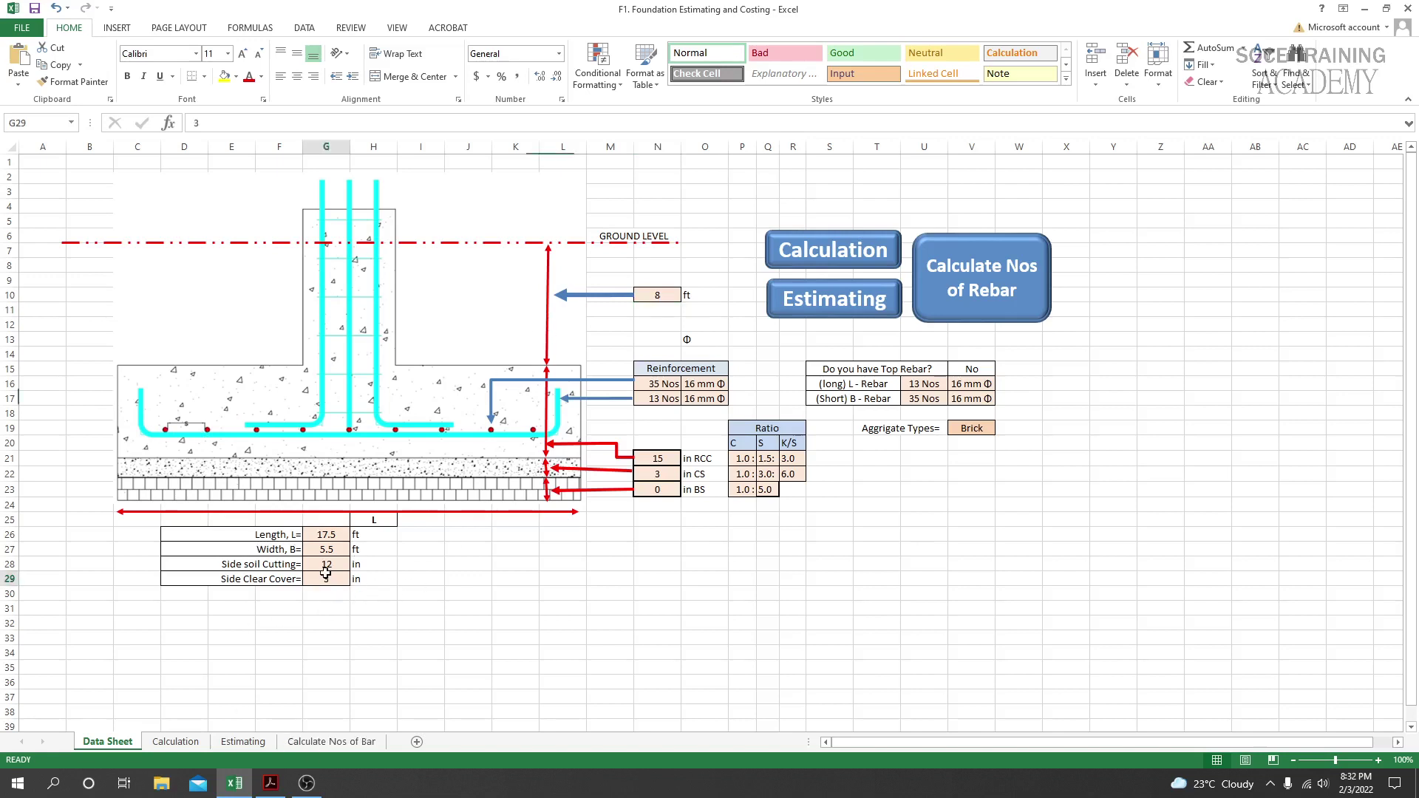
pyautogui.click(326, 627)
pyautogui.click(324, 582)
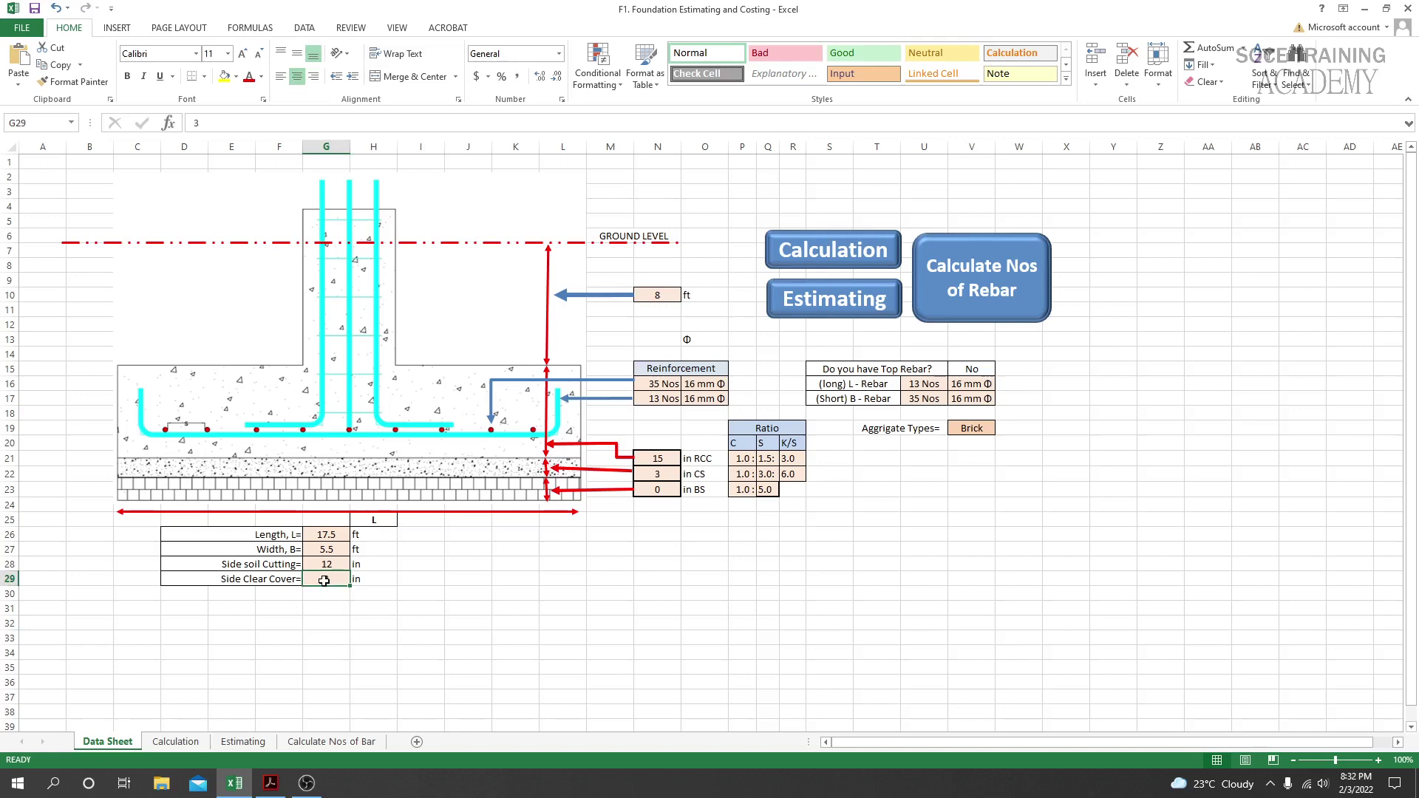
pyautogui.click(333, 607)
pyautogui.click(329, 580)
pyautogui.click(328, 592)
pyautogui.click(330, 578)
pyautogui.press('alt')
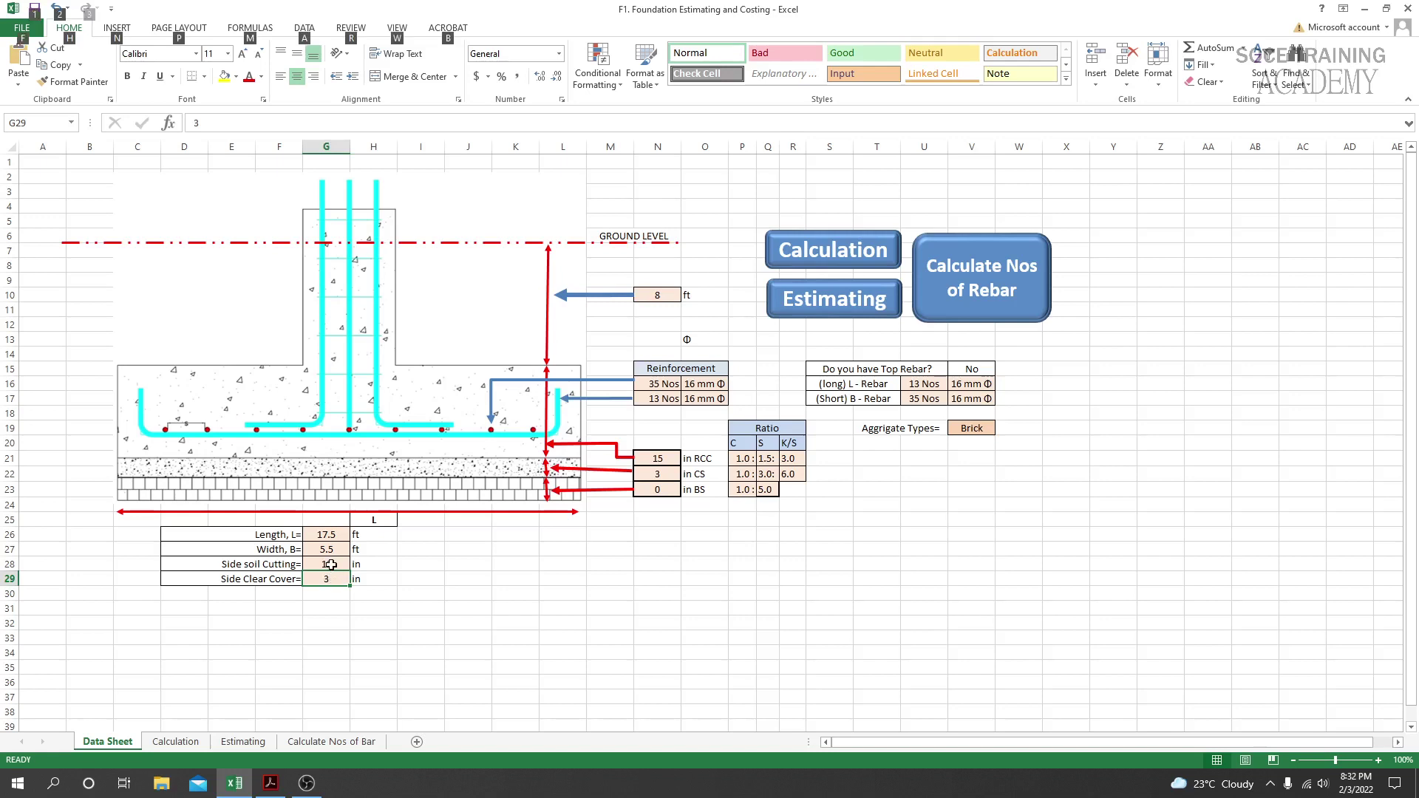
pyautogui.click(360, 620)
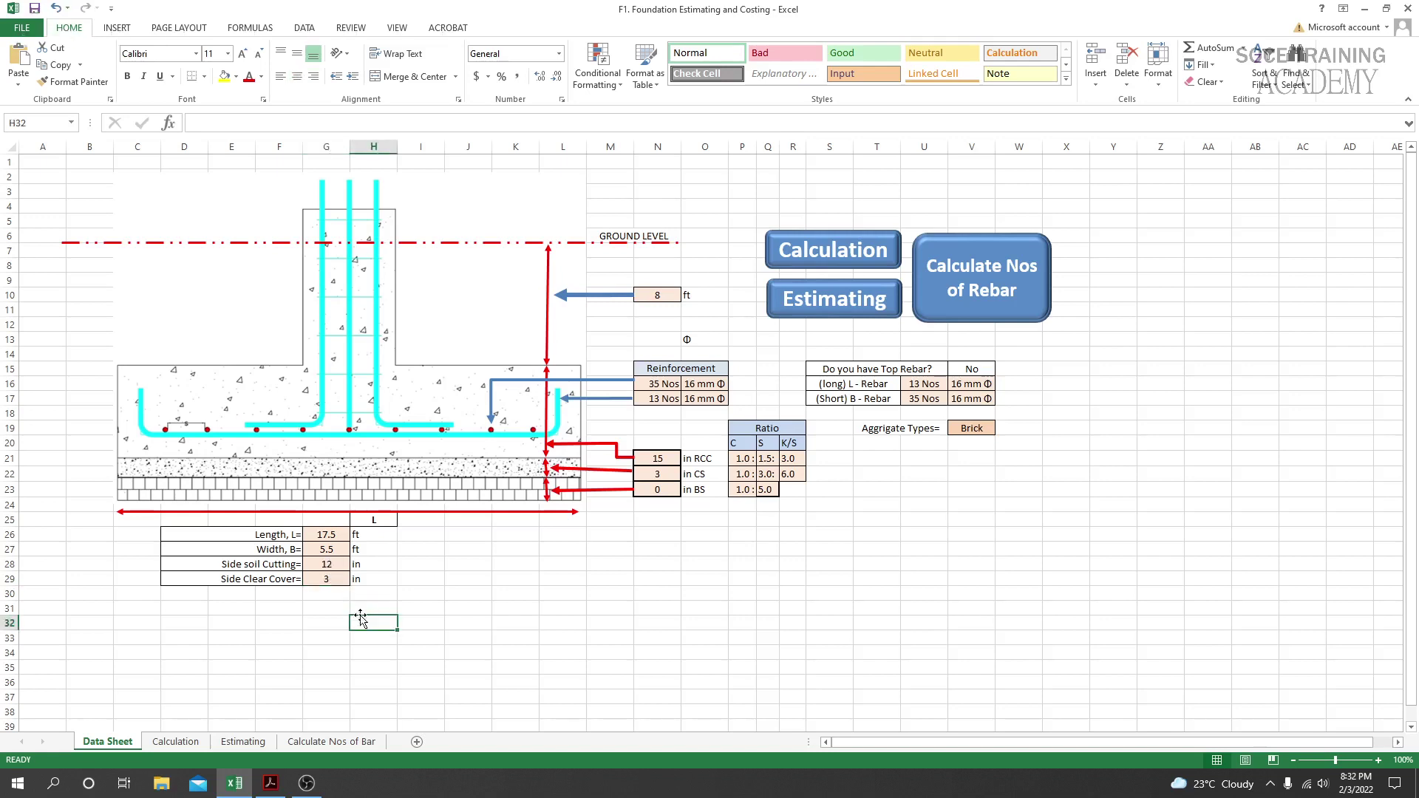
pyautogui.press('F12')
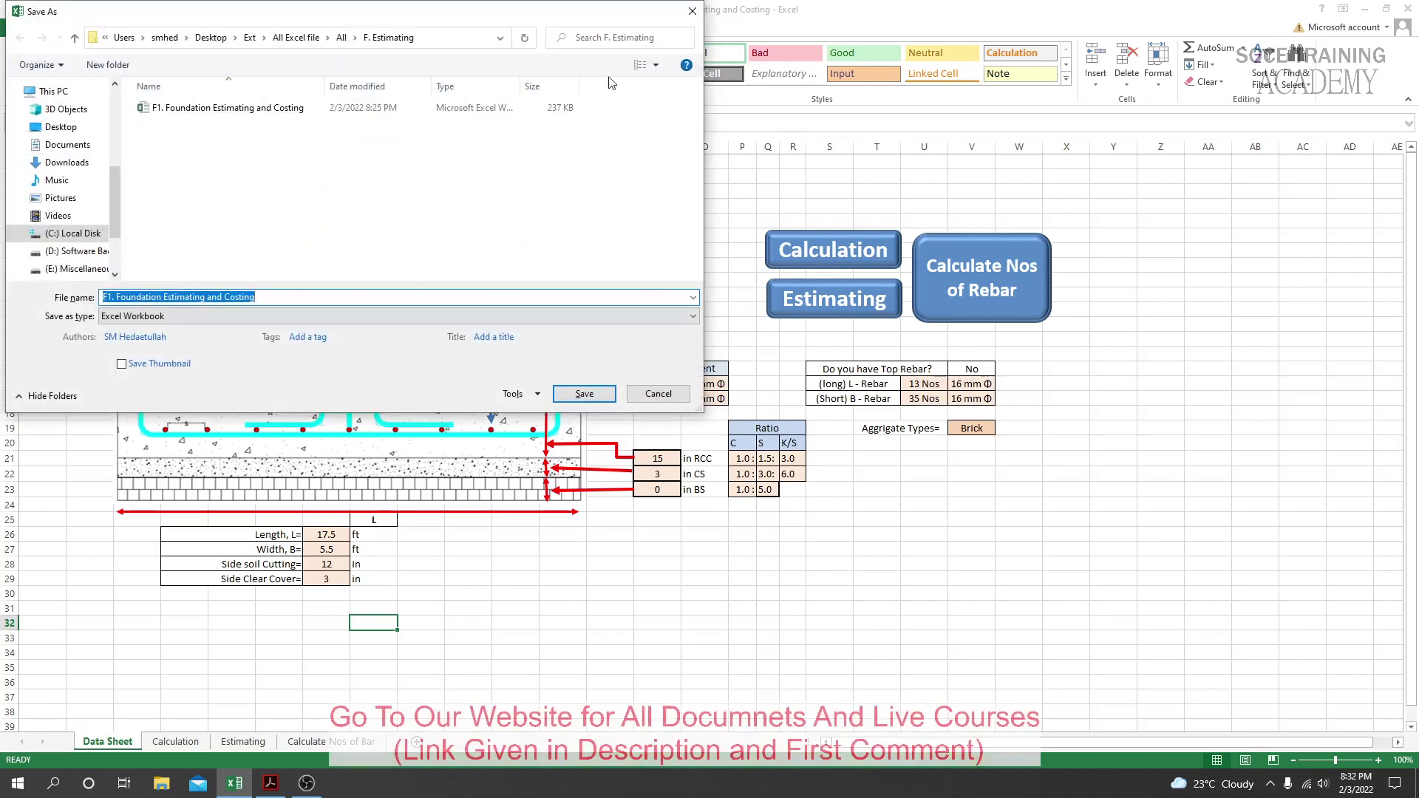
pyautogui.click(692, 11)
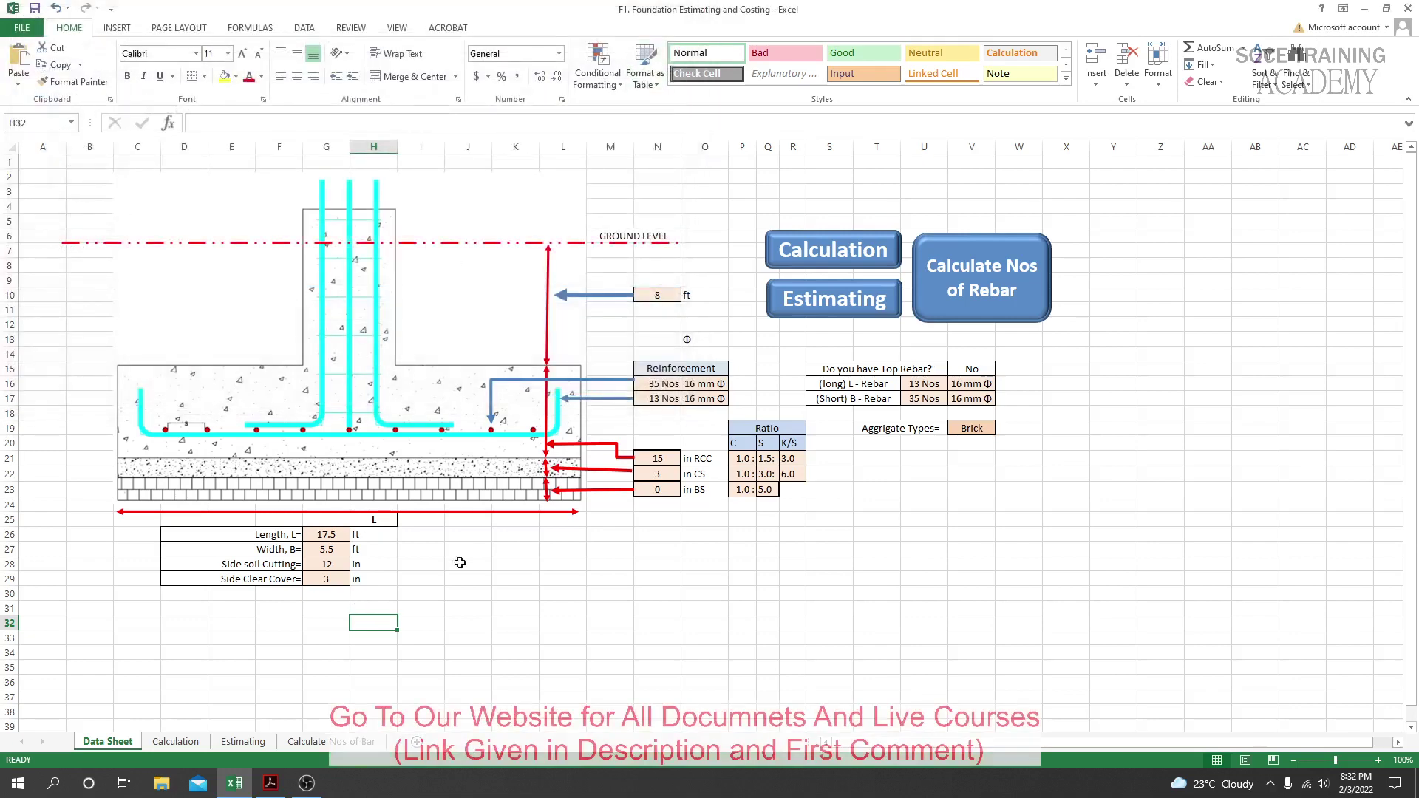
pyautogui.click(452, 599)
pyautogui.click(373, 795)
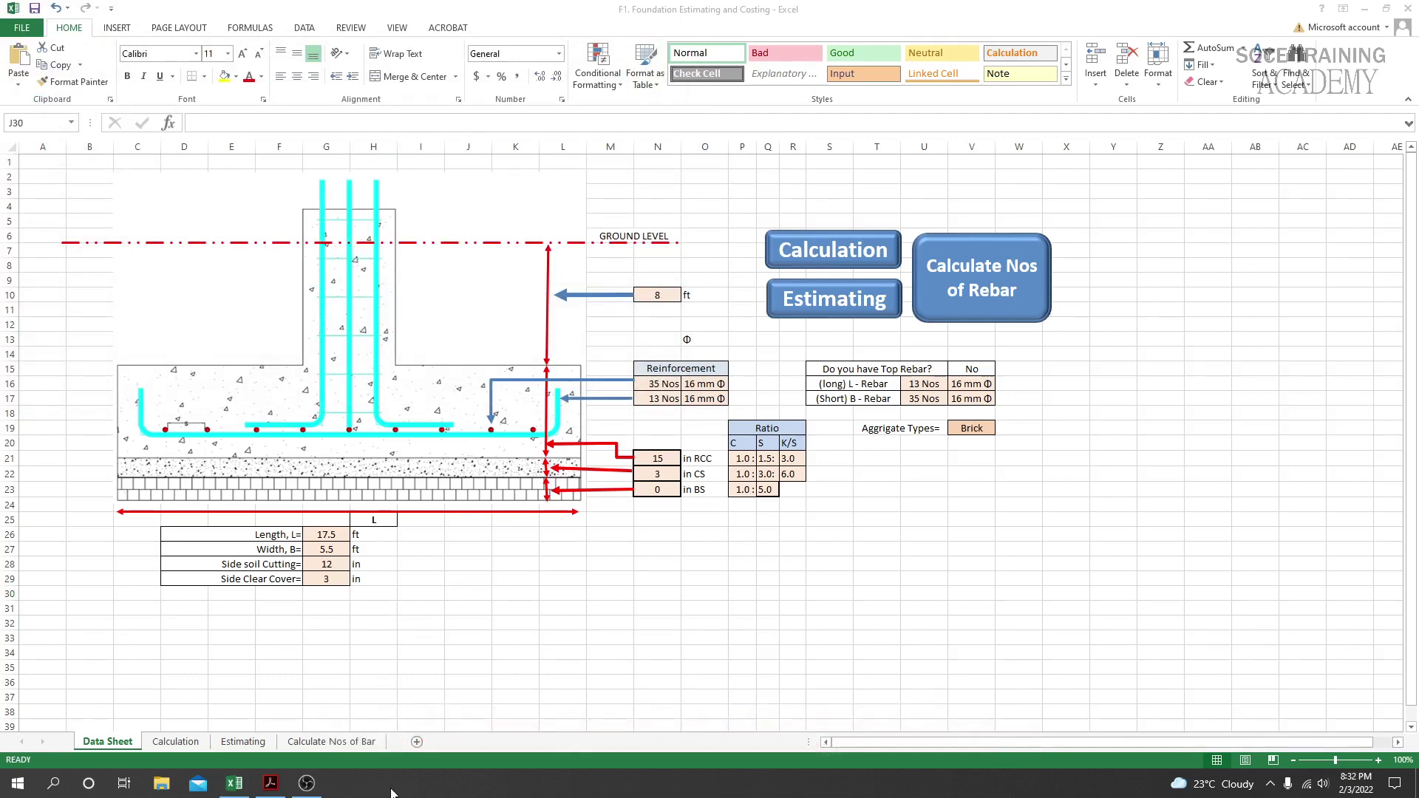
# Step: Check the side soil cutting input, then switch to Acrobat and examine the footing layout and Foundation Detail table
pyautogui.click(329, 564)
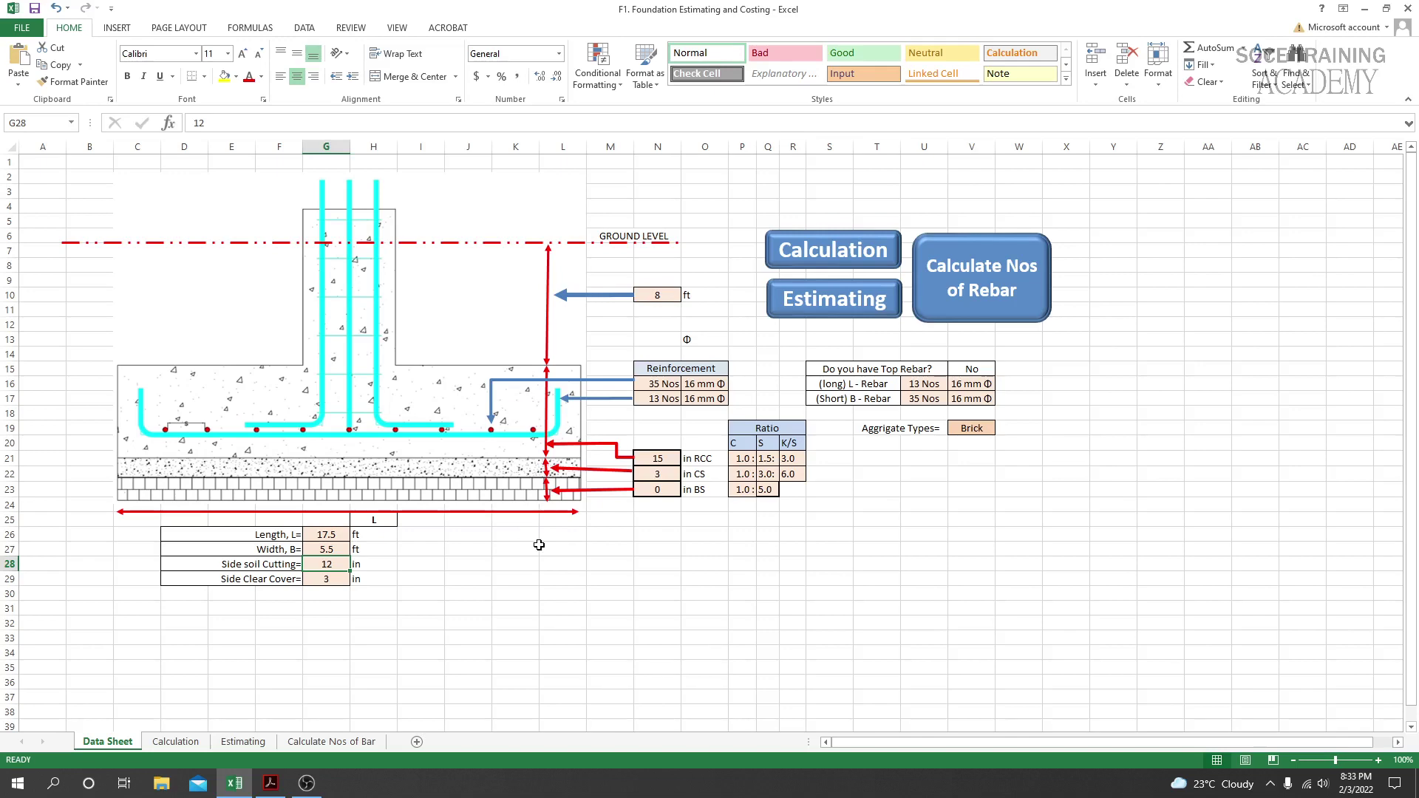
pyautogui.click(277, 788)
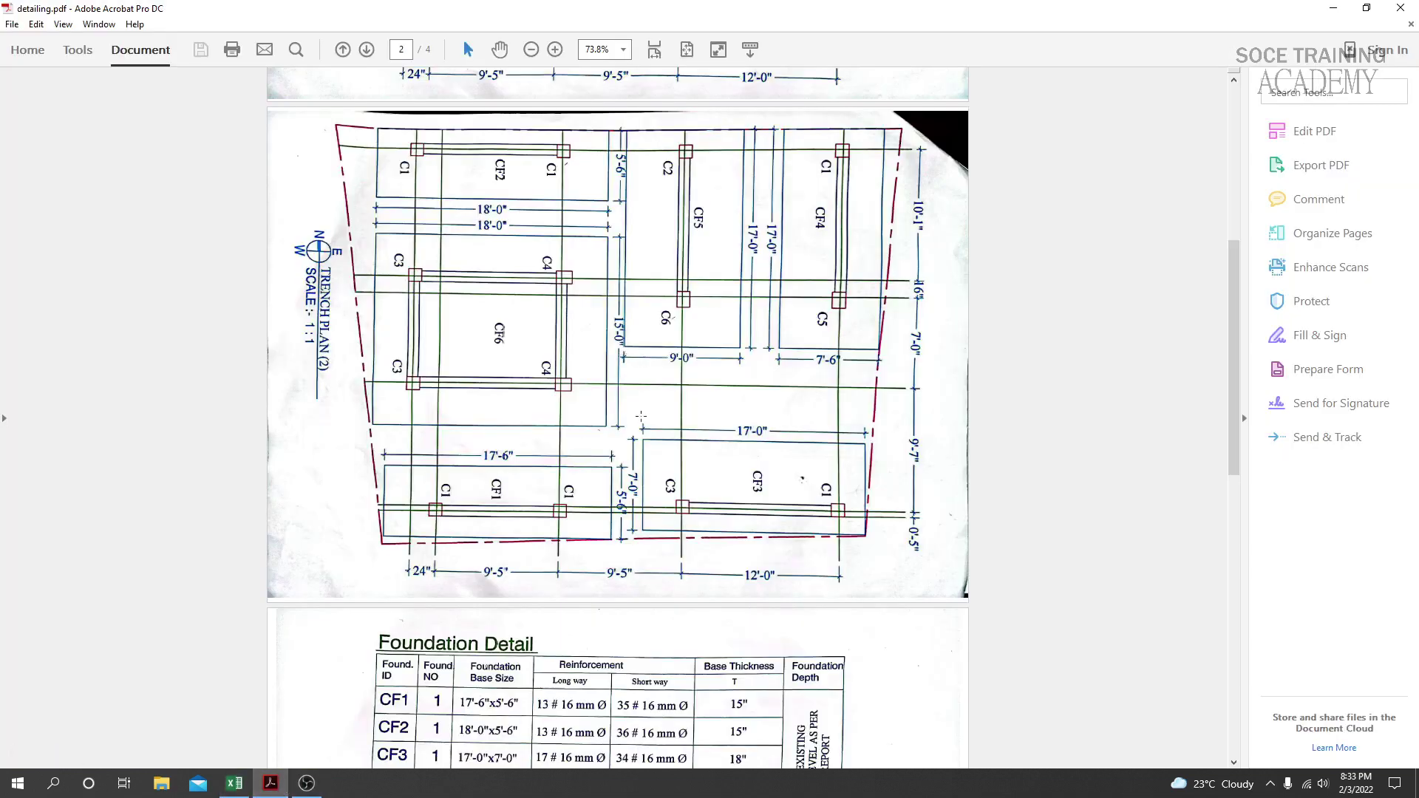
pyautogui.scroll(1, 602, 366)
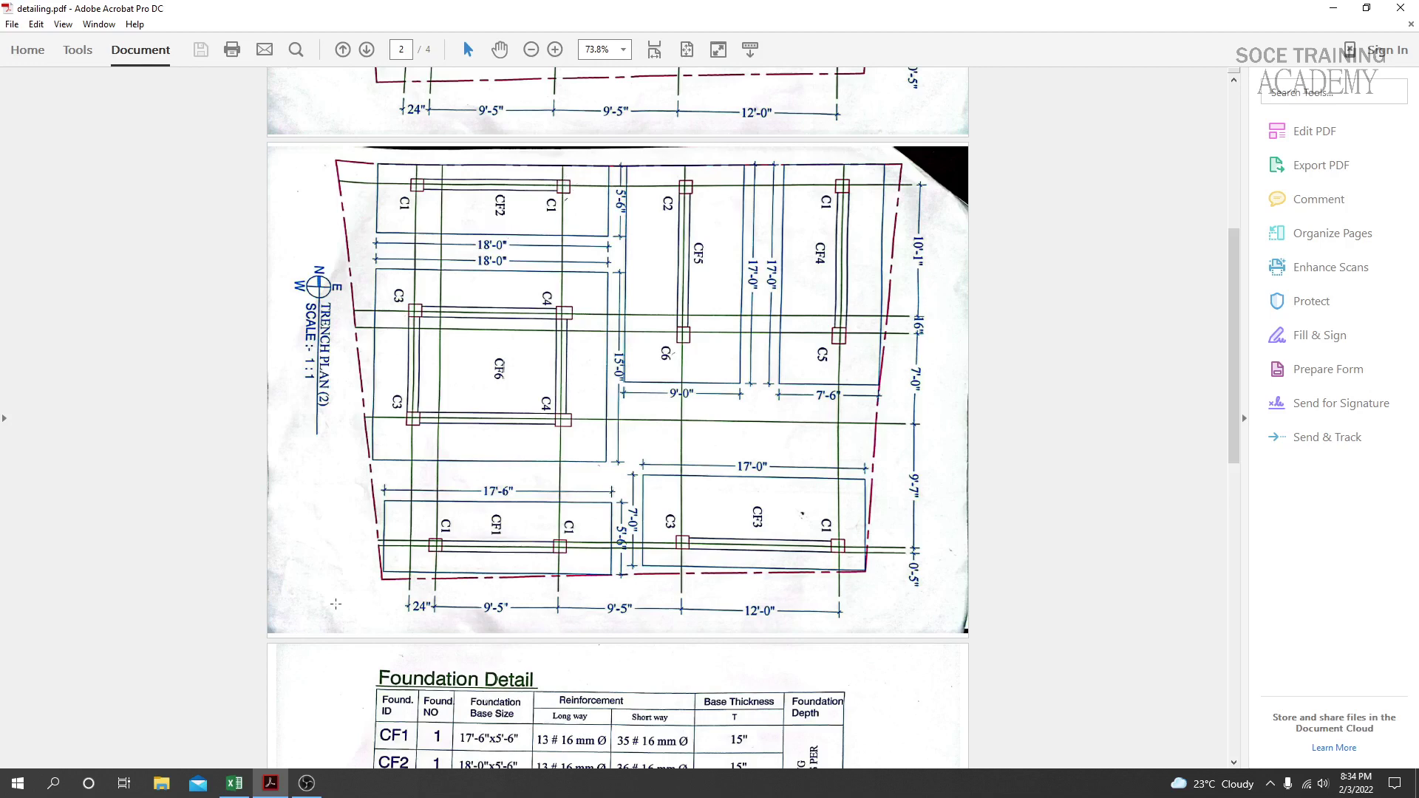
pyautogui.scroll(-3, 408, 227)
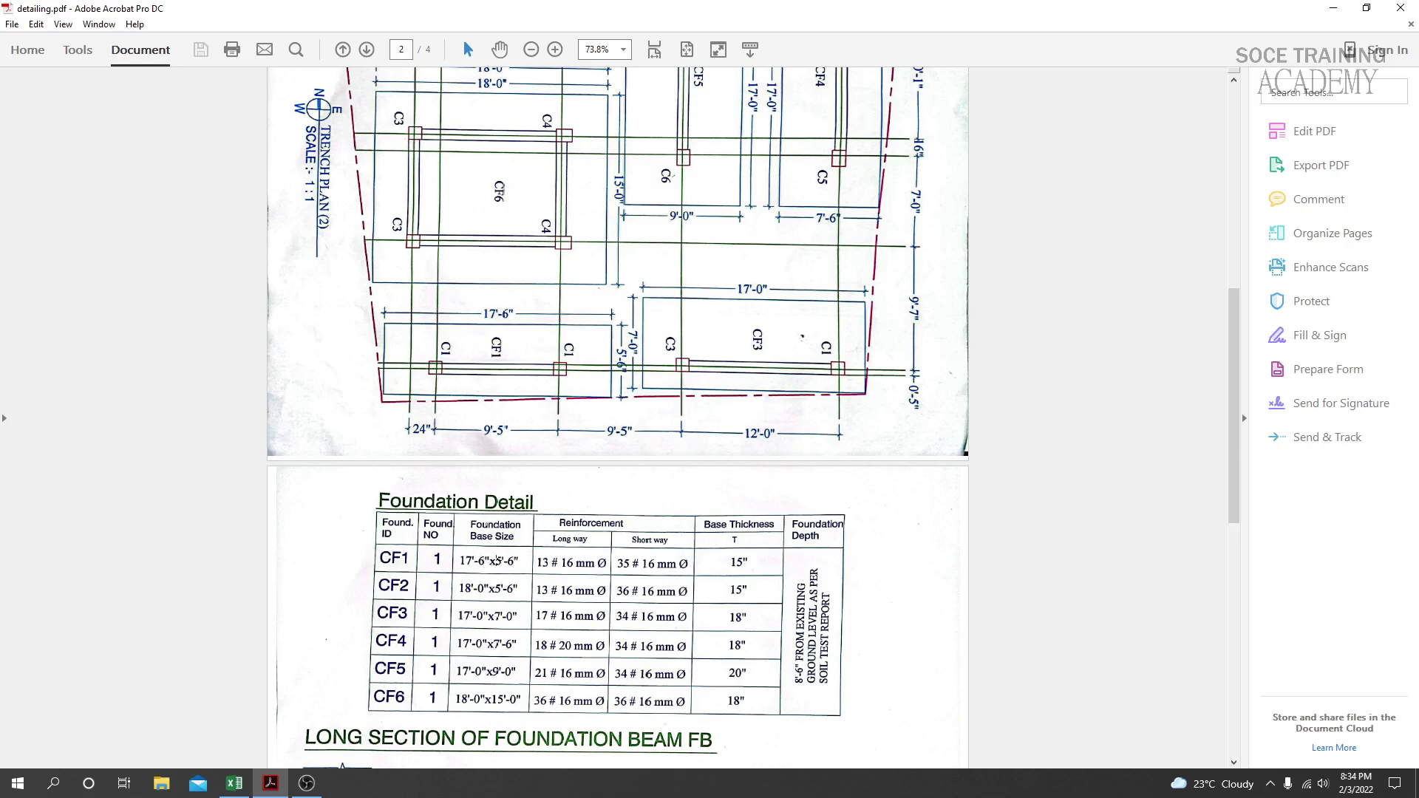
# Step: Switch back to Excel and review the depth below ground level, foundation length and side soil cutting inputs
pyautogui.click(235, 783)
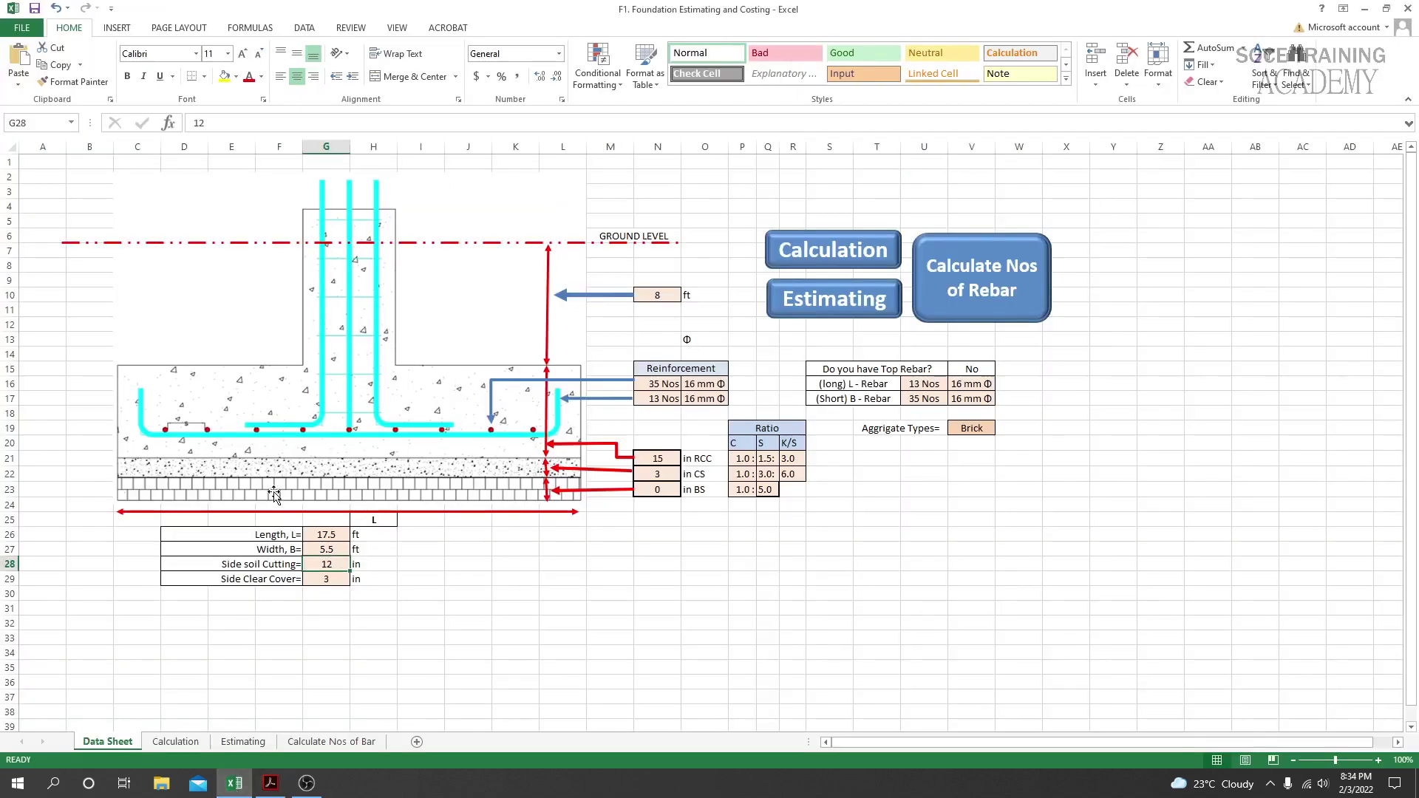
pyautogui.click(334, 564)
pyautogui.click(652, 295)
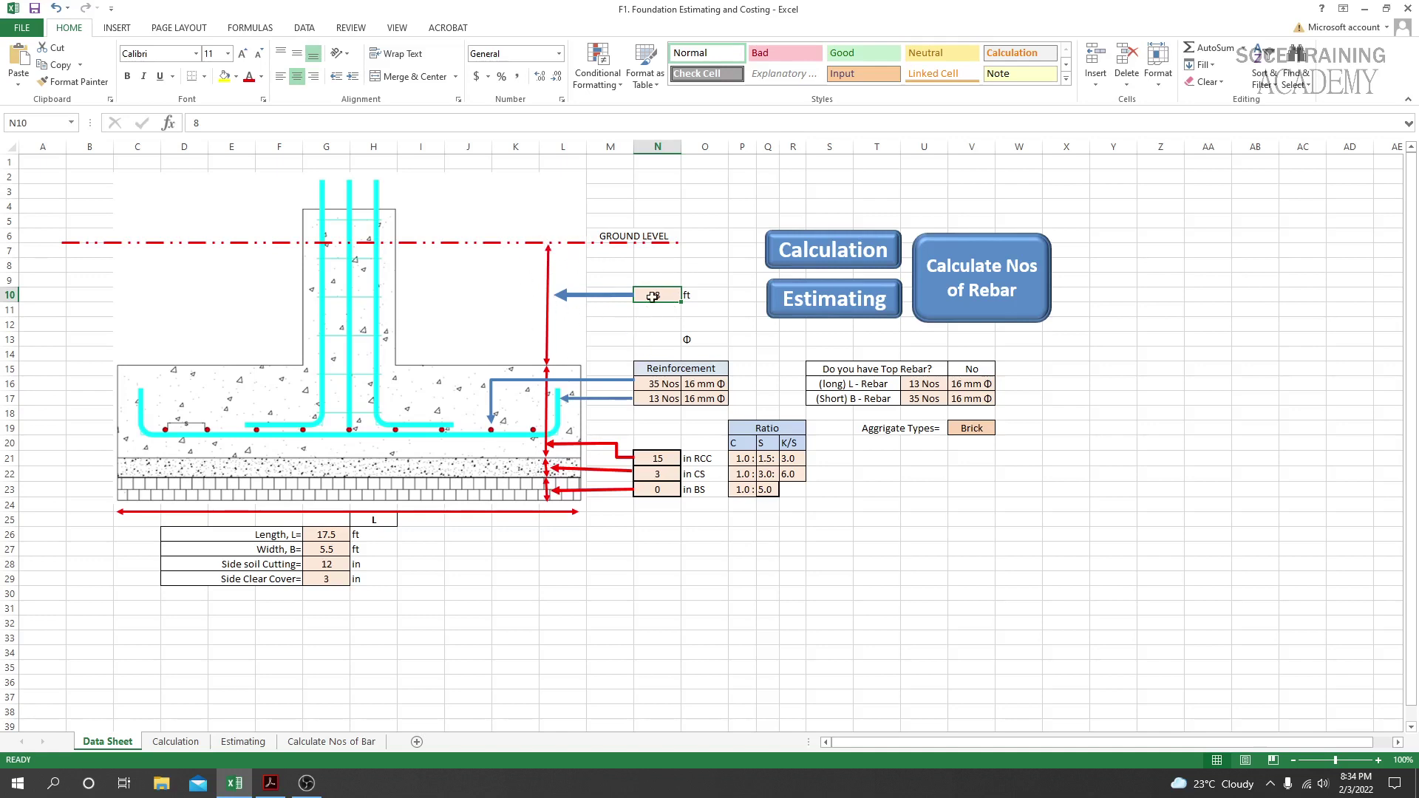
pyautogui.click(656, 320)
pyautogui.click(656, 295)
pyautogui.press('Return')
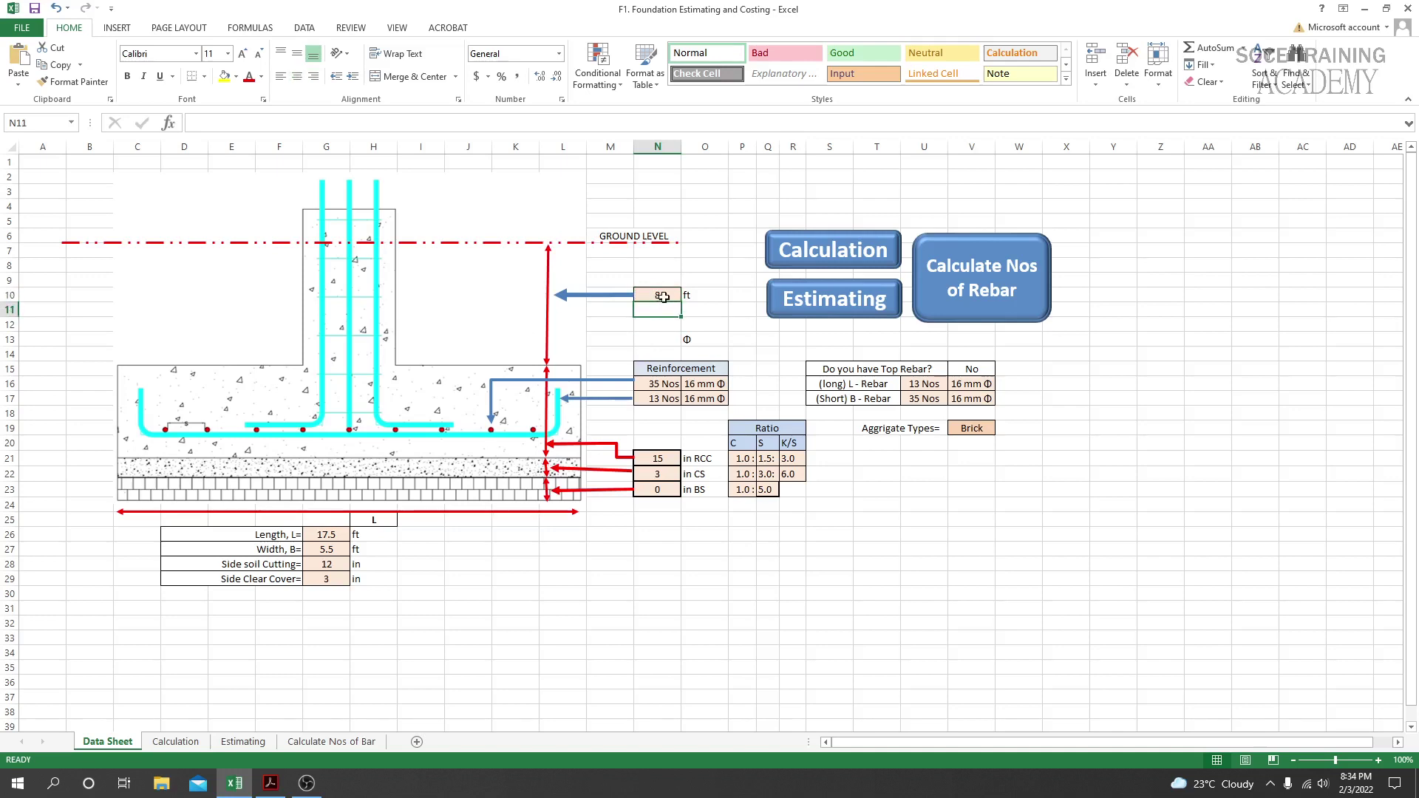
pyautogui.click(663, 296)
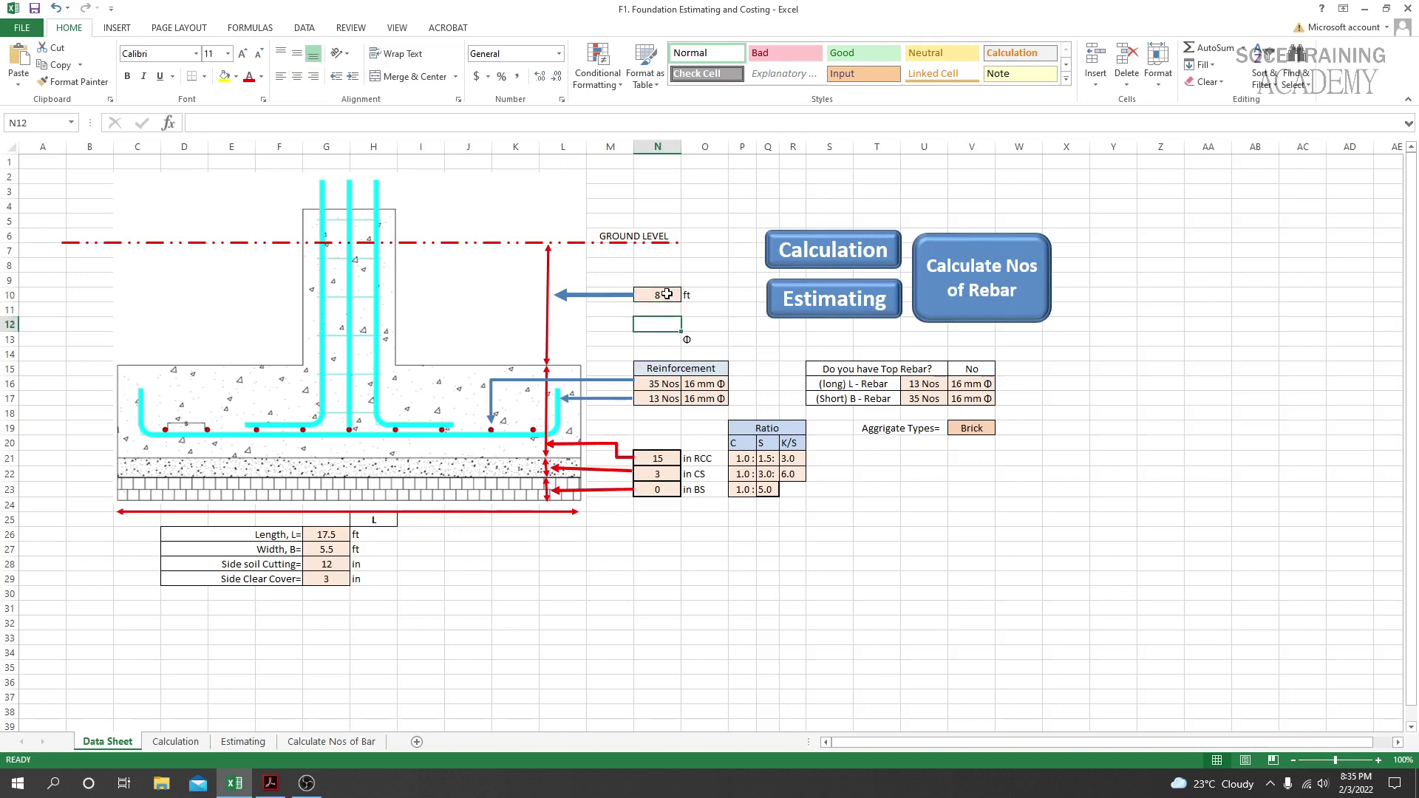
pyautogui.click(317, 566)
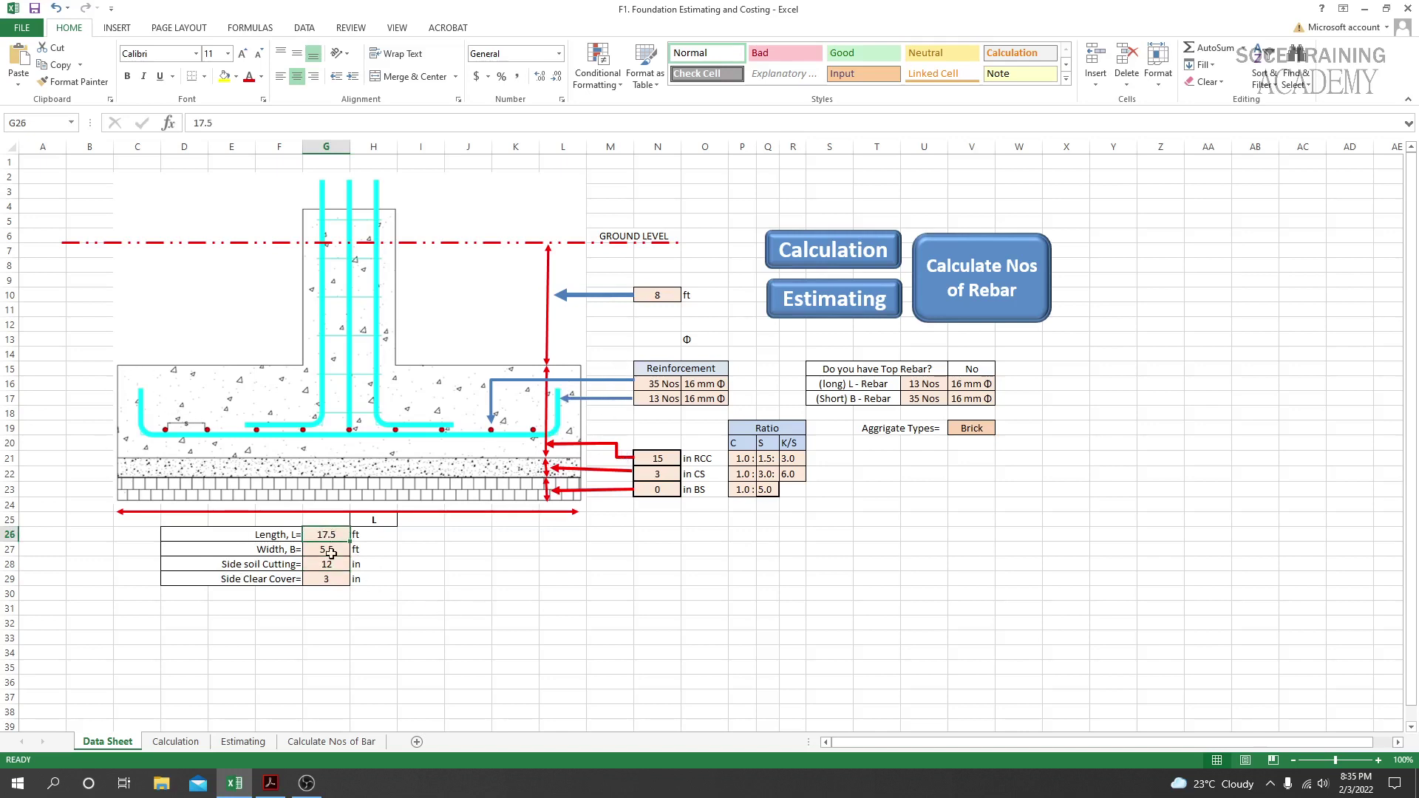
pyautogui.click(500, 618)
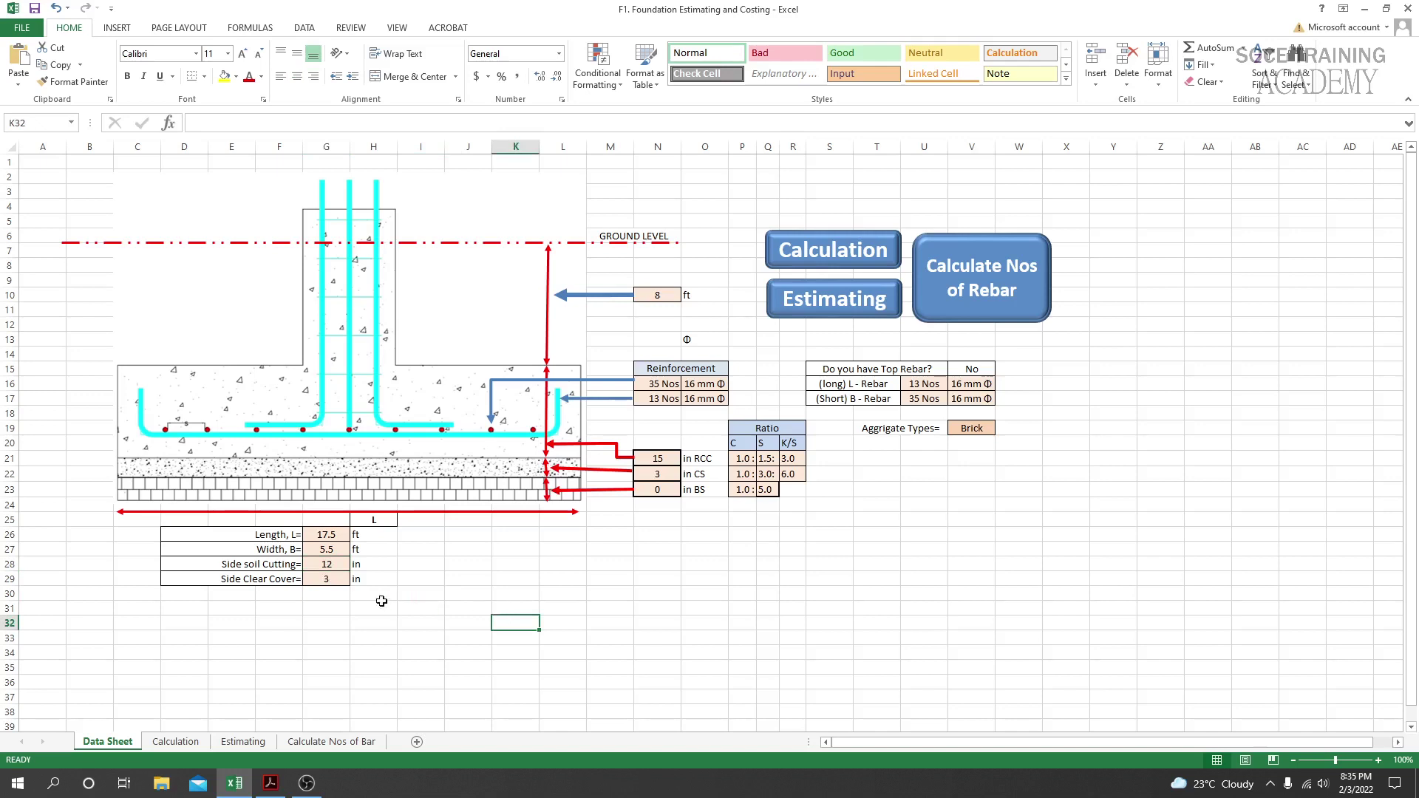
pyautogui.click(335, 567)
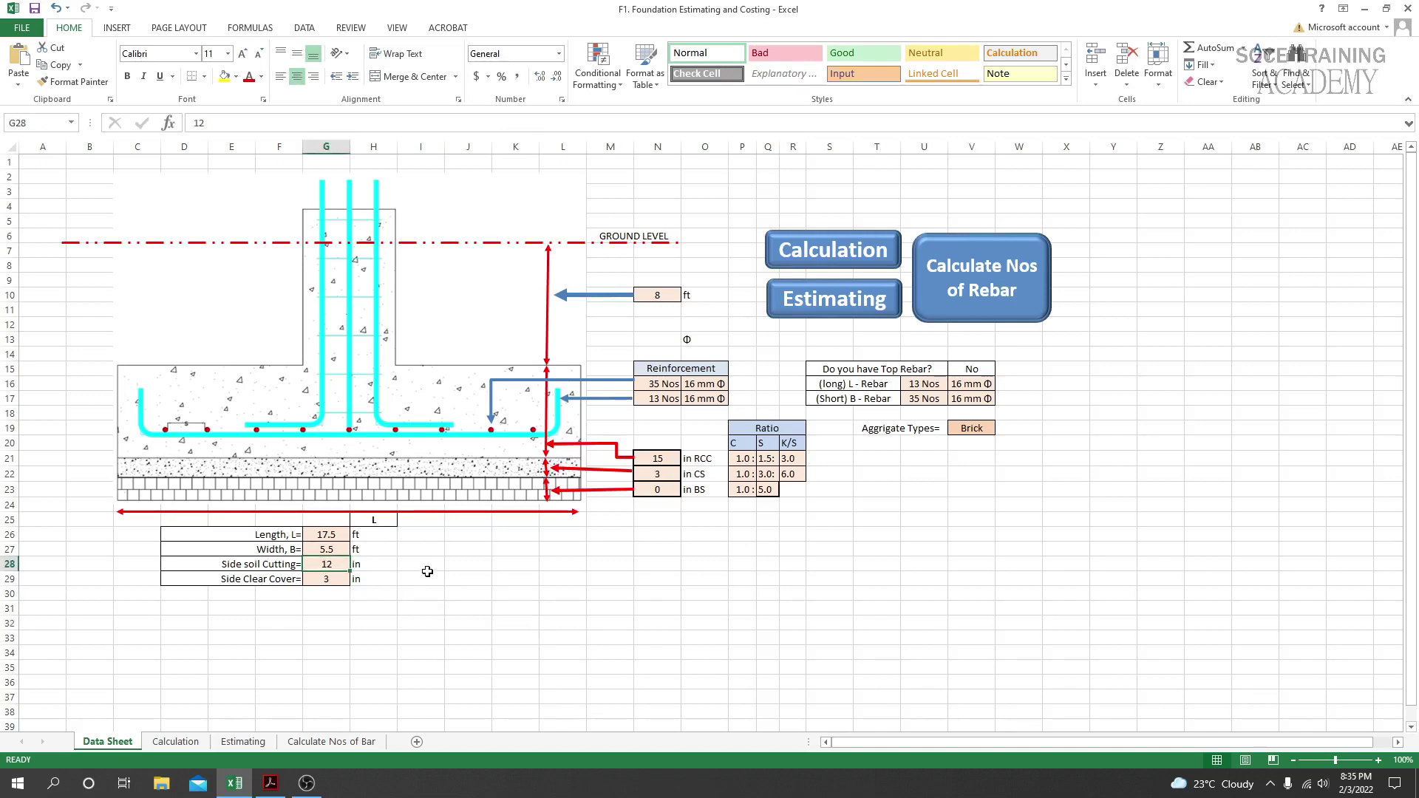
# Step: Re-enter the foundation length L as 17.5 ft
pyautogui.click(337, 532)
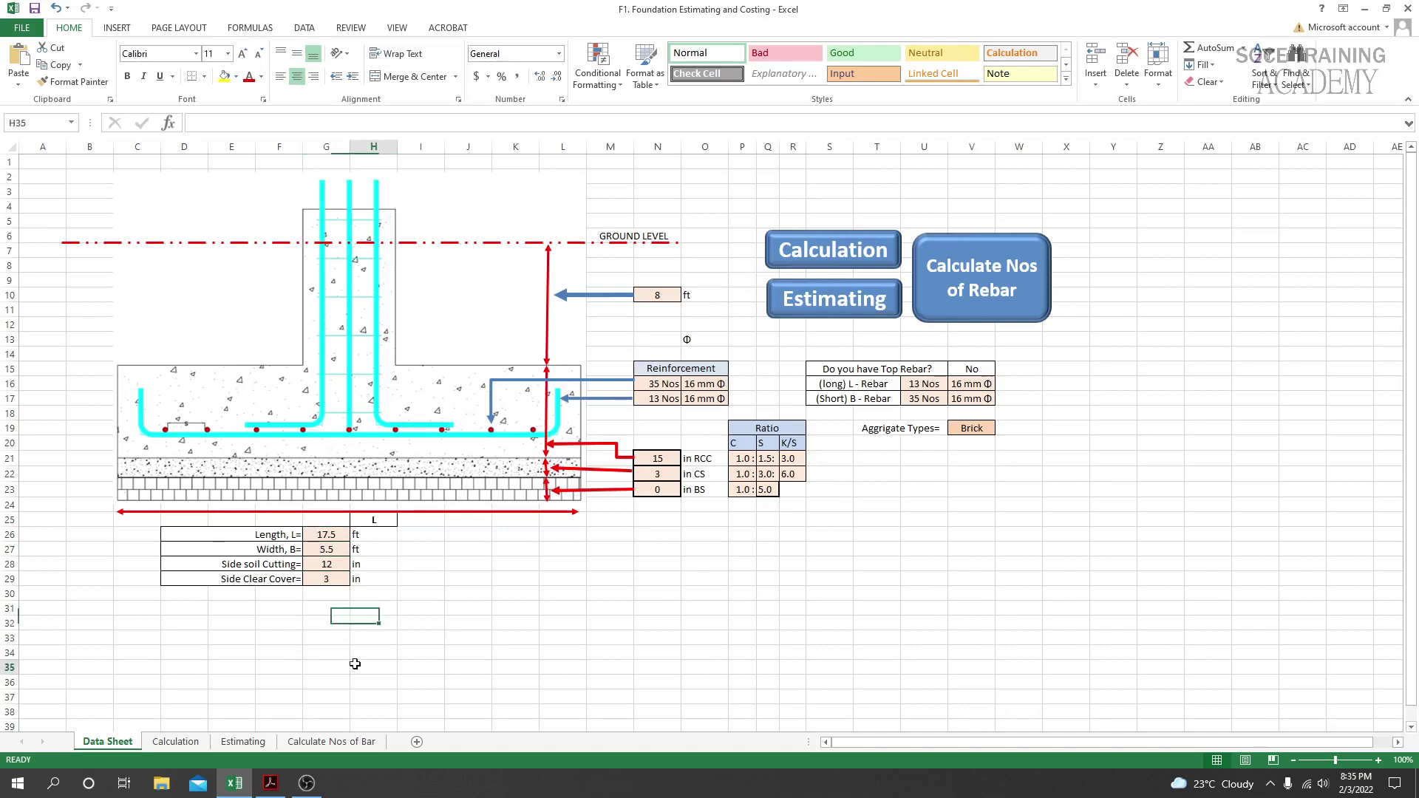
pyautogui.write('1')
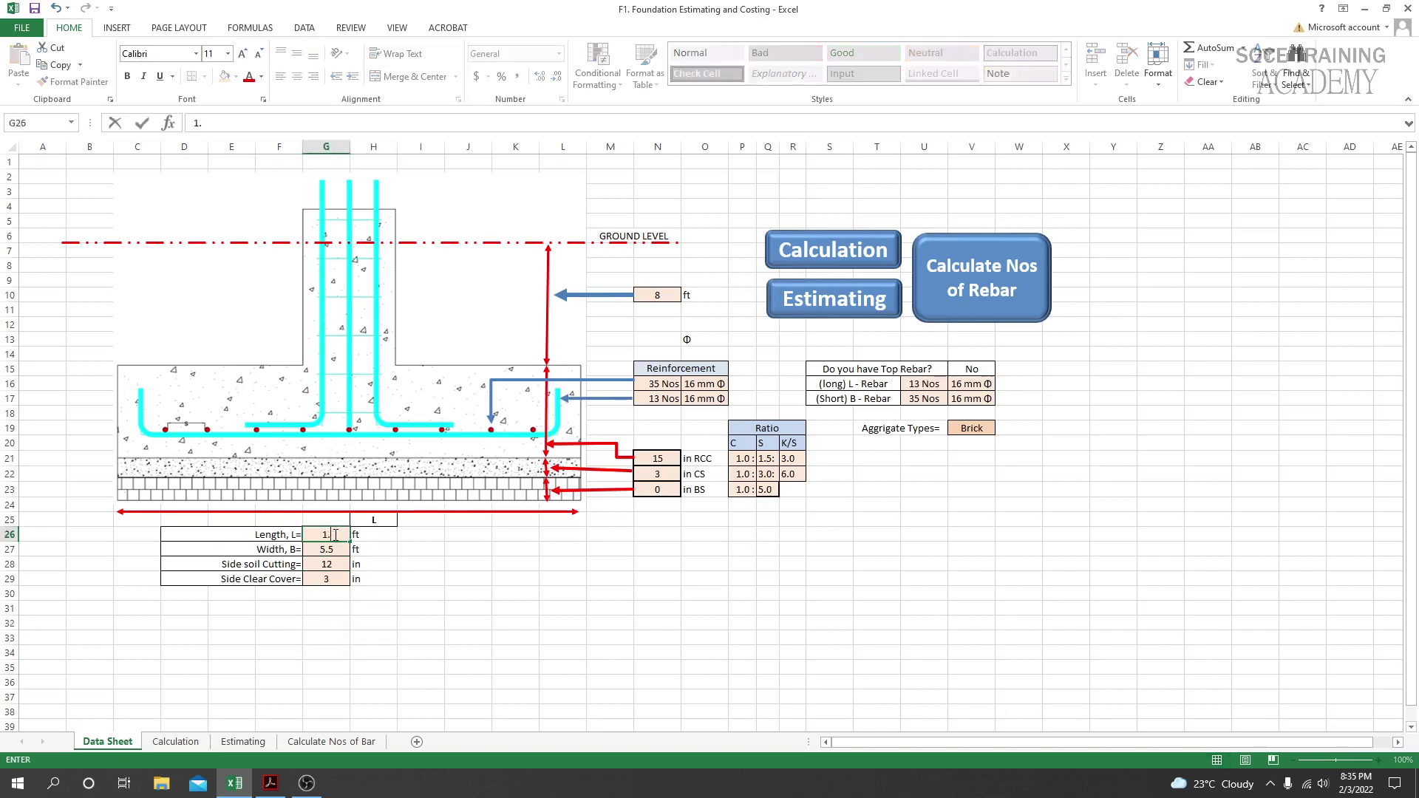
pyautogui.press('BackSpace')
pyautogui.press('Return')
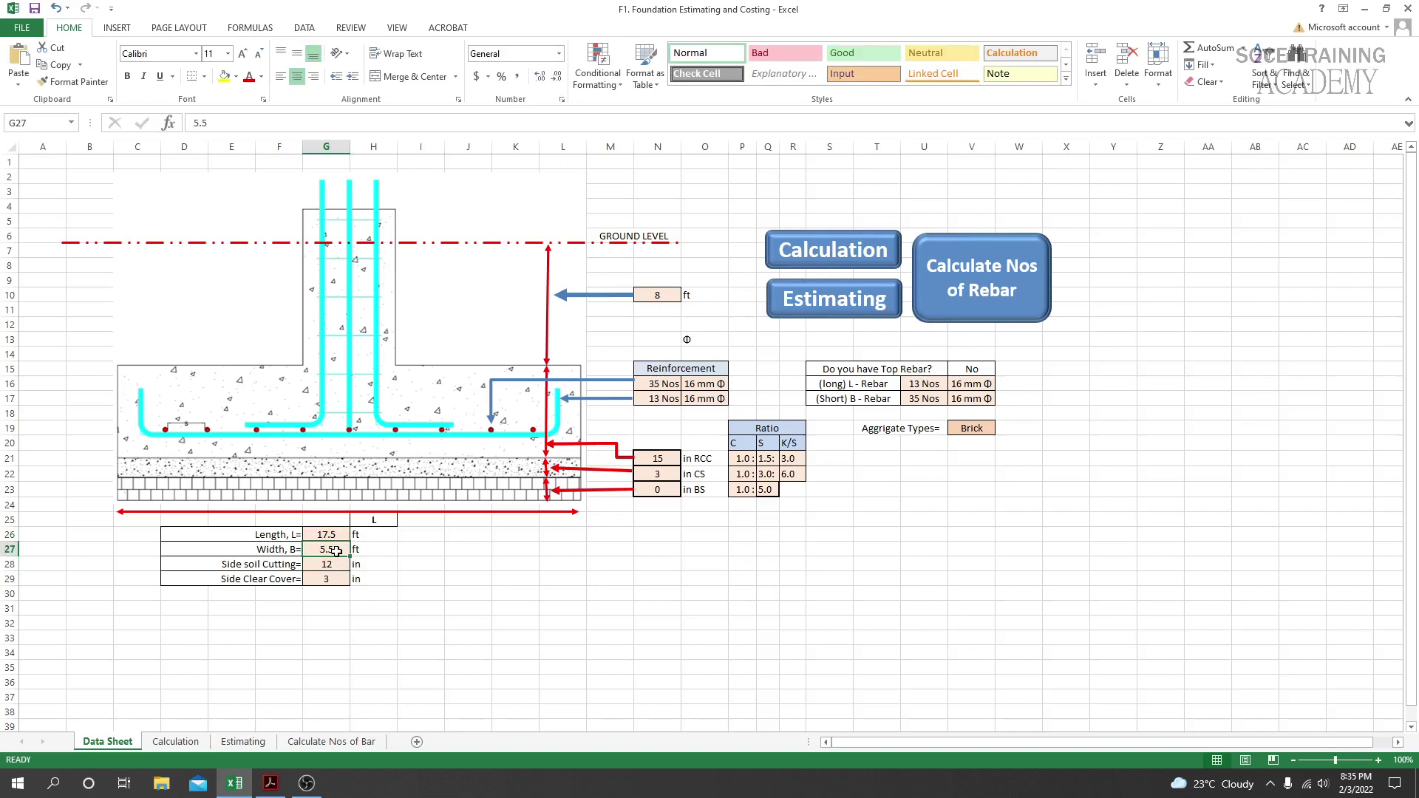
# Step: Review the foundation length L and width B inputs on the Data Sheet
pyautogui.click(411, 577)
pyautogui.click(328, 546)
pyautogui.click(439, 656)
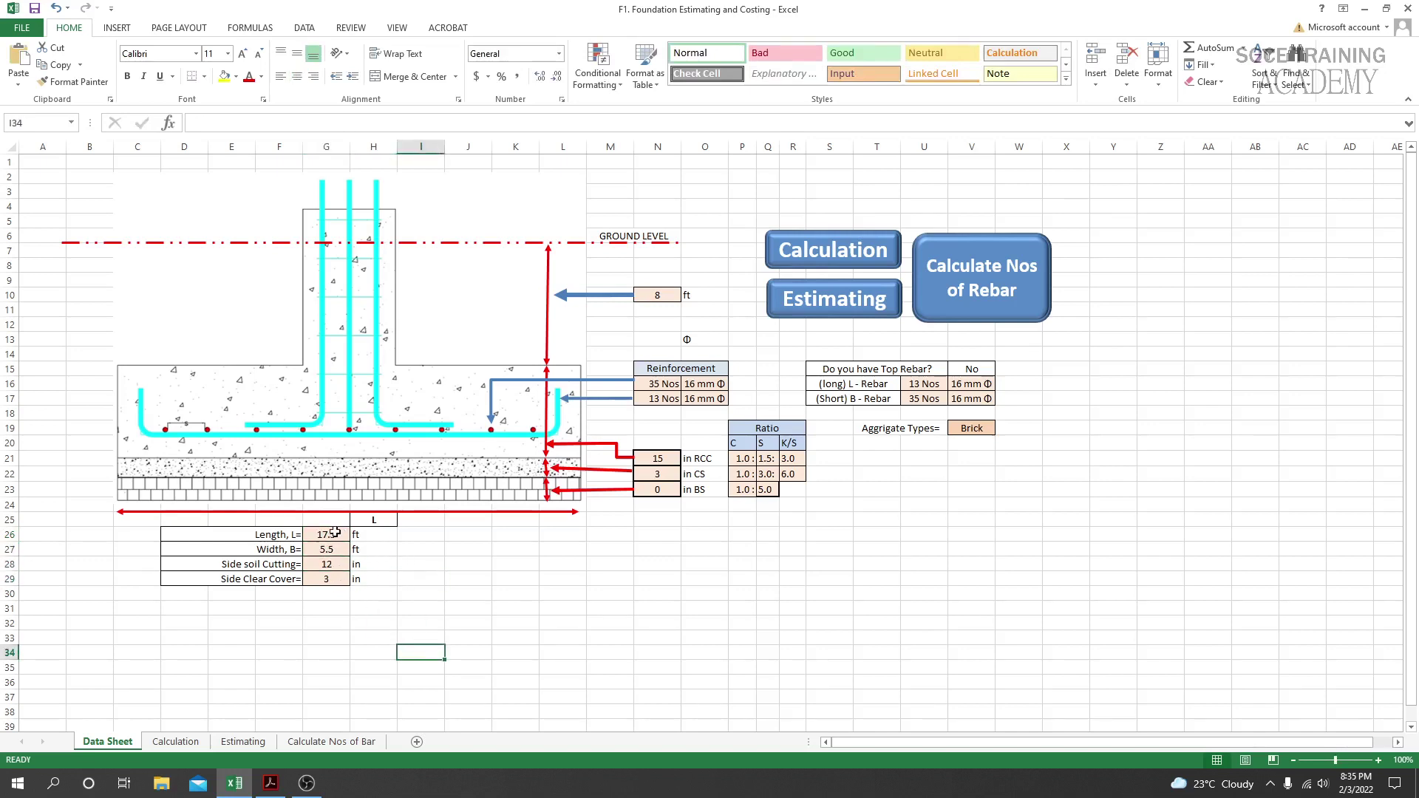
pyautogui.click(534, 595)
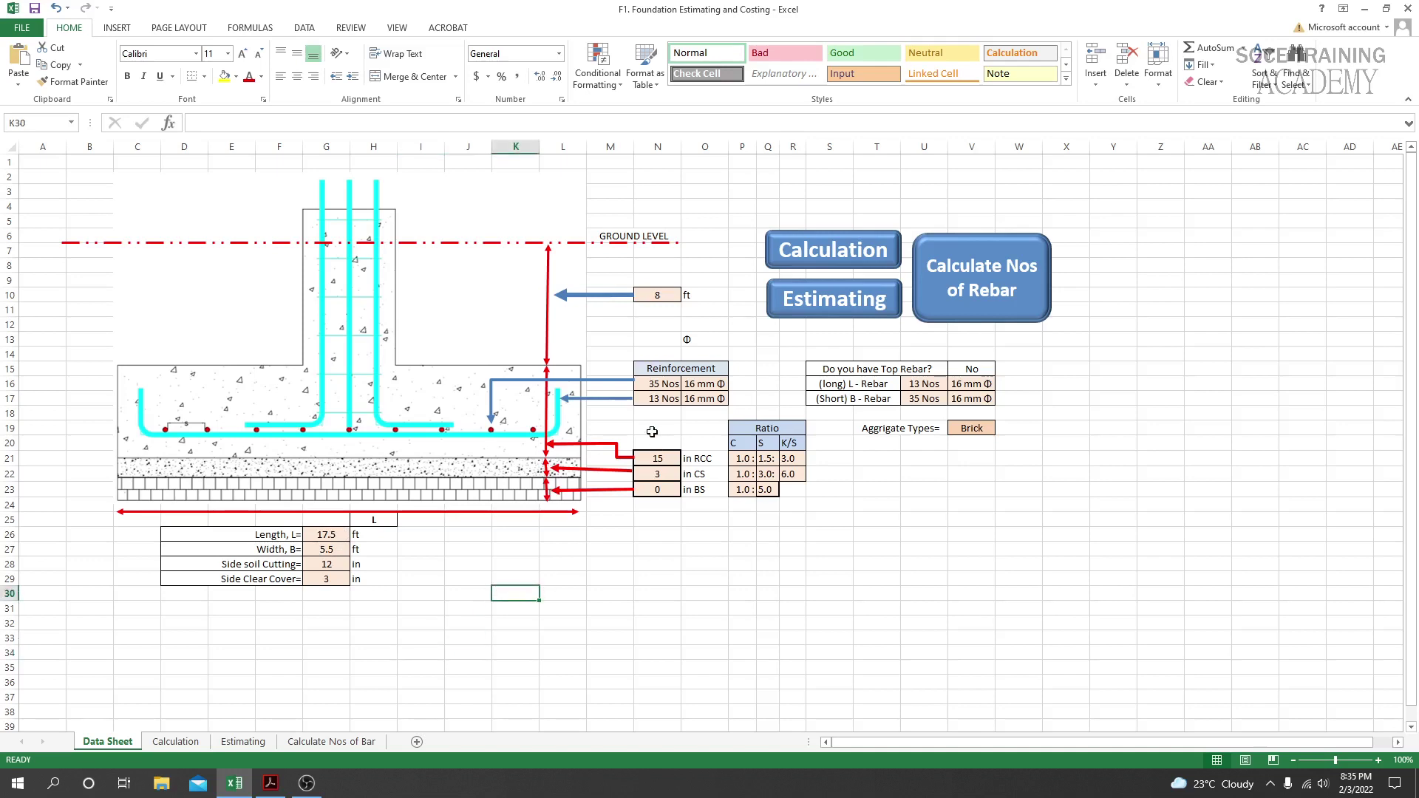
# Step: Examine the RCC, CS and BS layer thickness inputs against the foundation section diagram
pyautogui.click(657, 456)
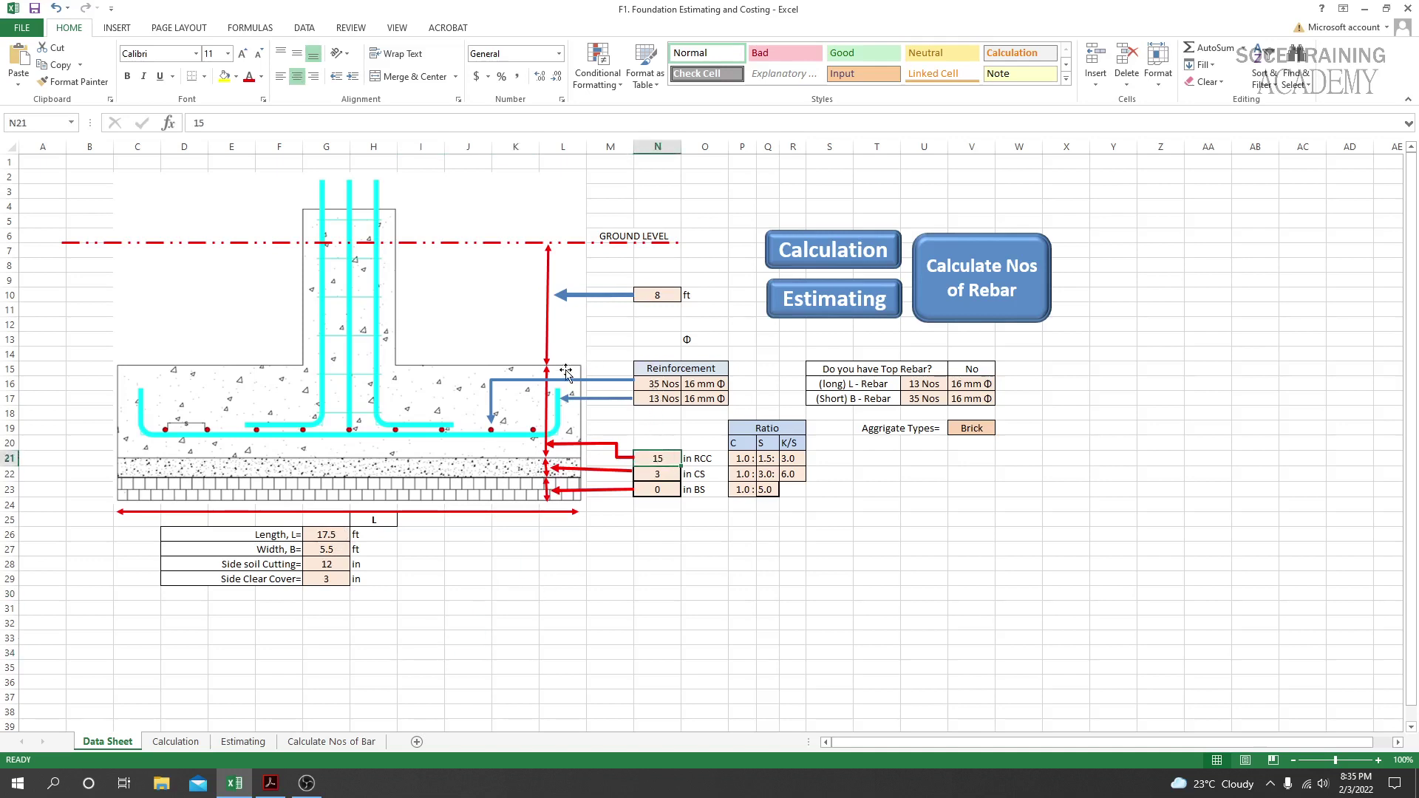
pyautogui.click(561, 595)
pyautogui.click(661, 492)
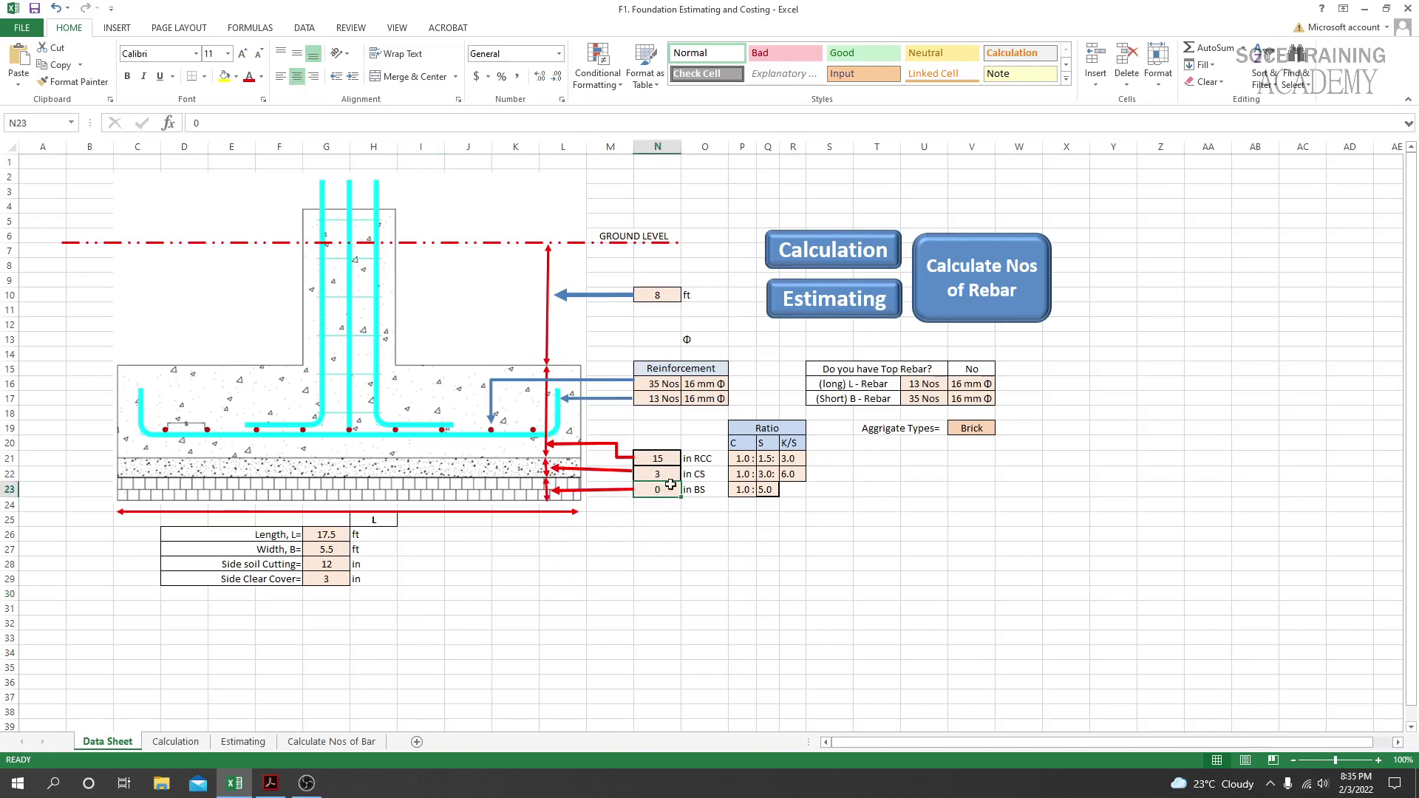
pyautogui.click(663, 476)
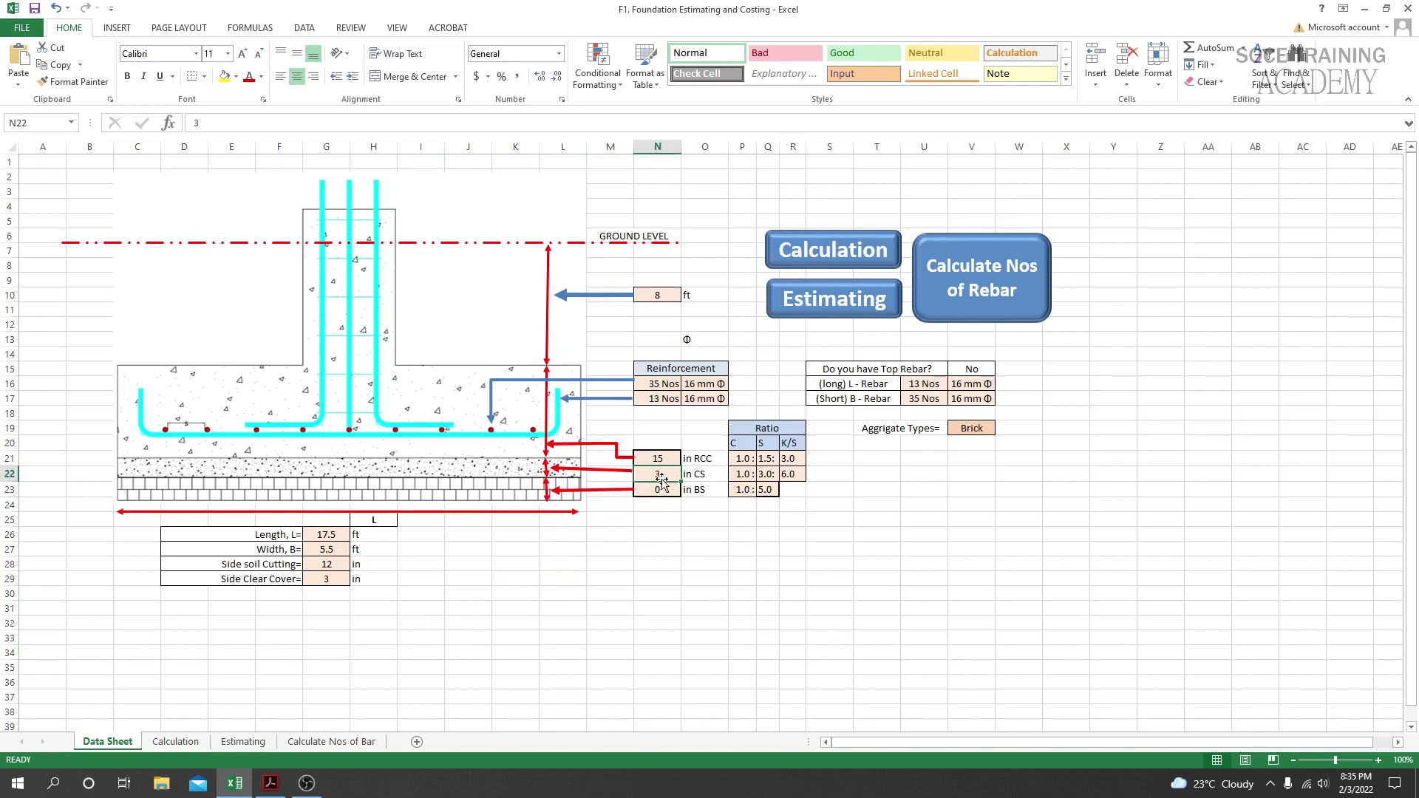
pyautogui.click(668, 458)
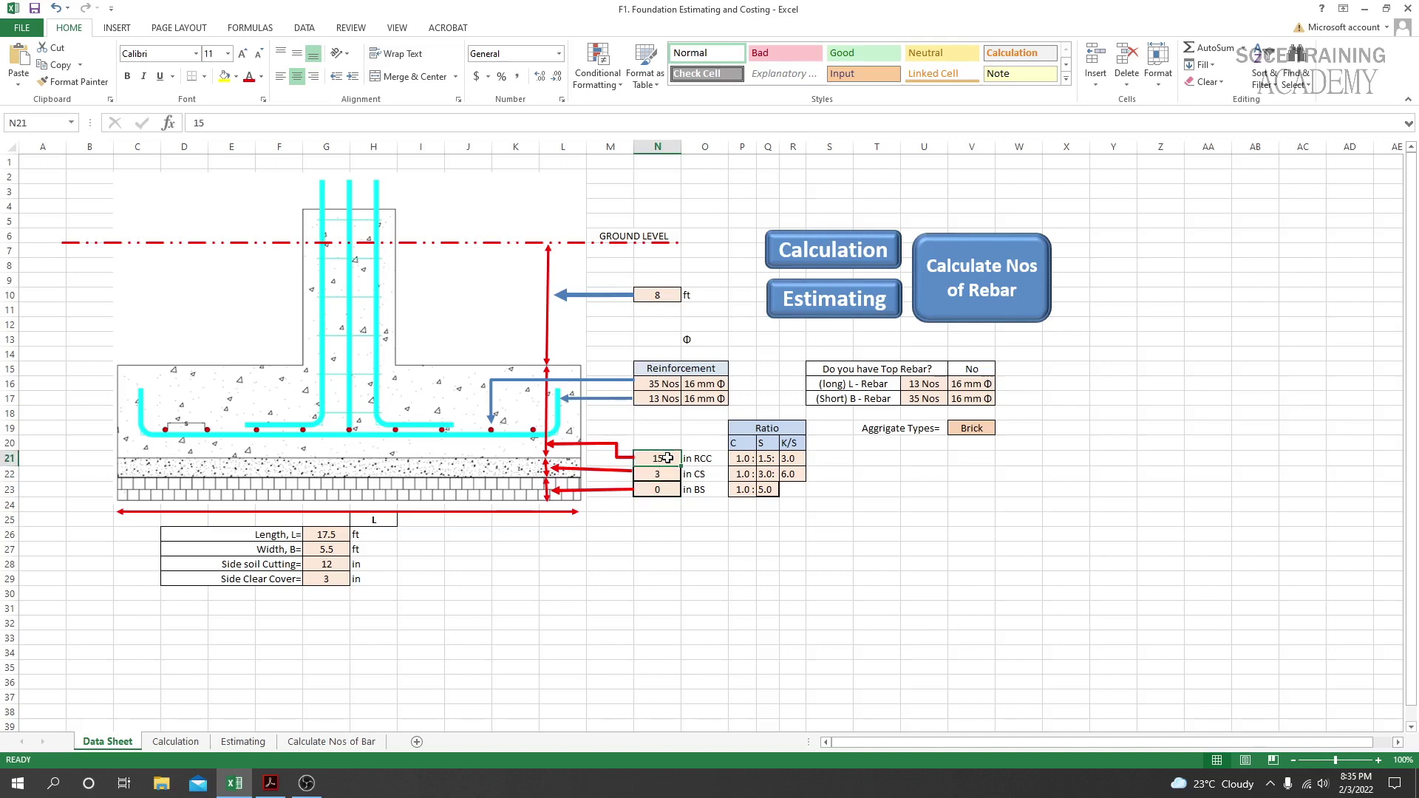
pyautogui.click(659, 473)
pyautogui.click(659, 455)
pyautogui.click(660, 476)
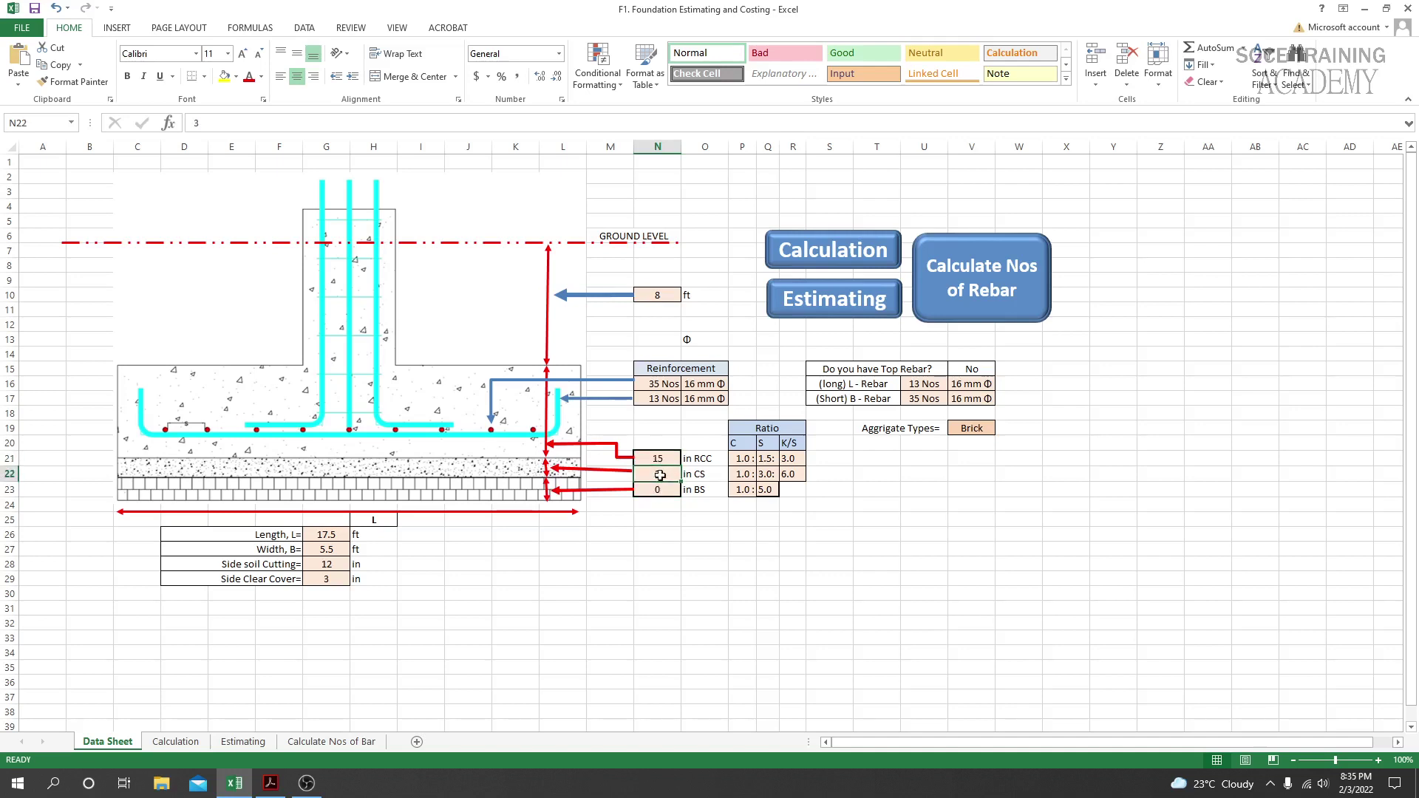
pyautogui.click(660, 458)
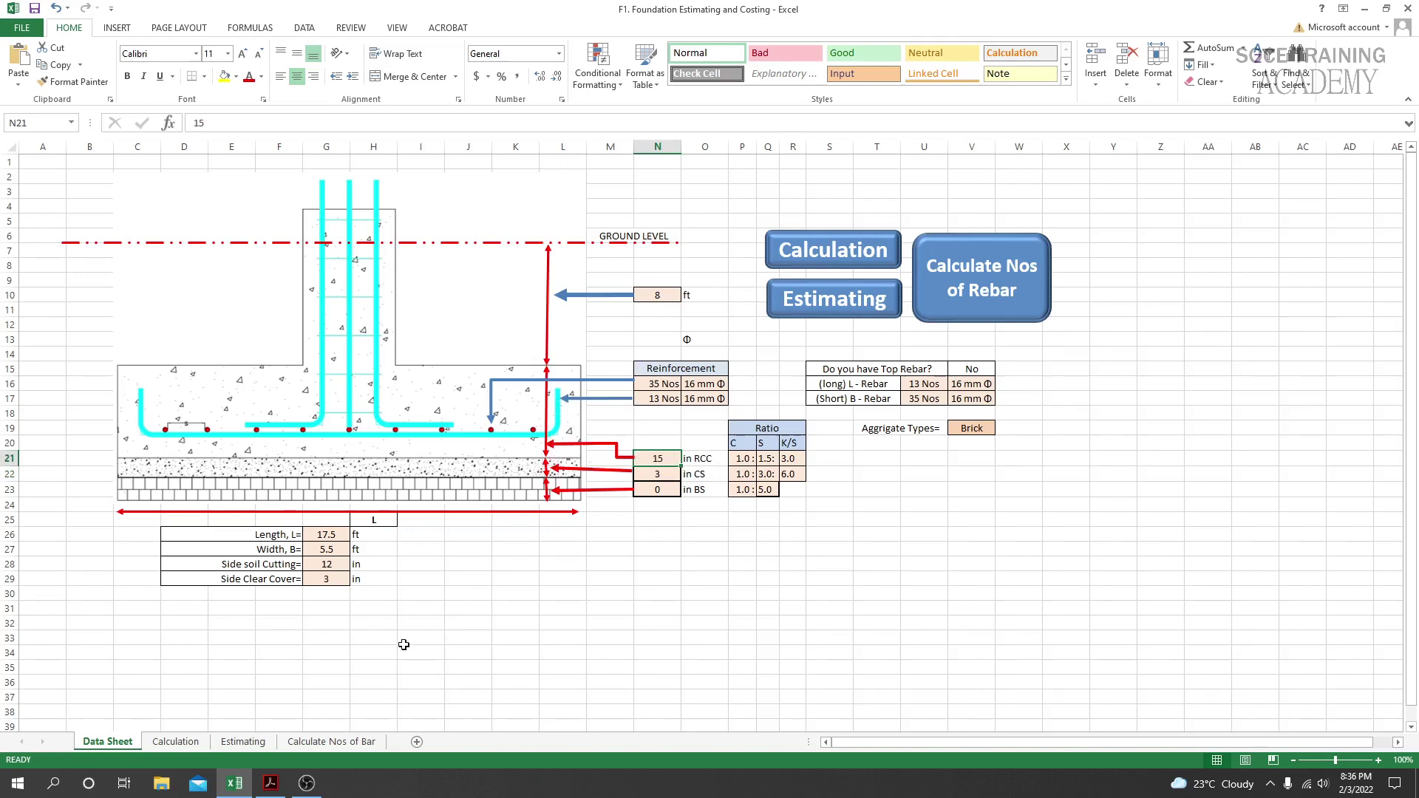
# Step: Switch to Acrobat to check CF1's base thickness in the Foundation Detail table, and return to Excel
pyautogui.click(269, 784)
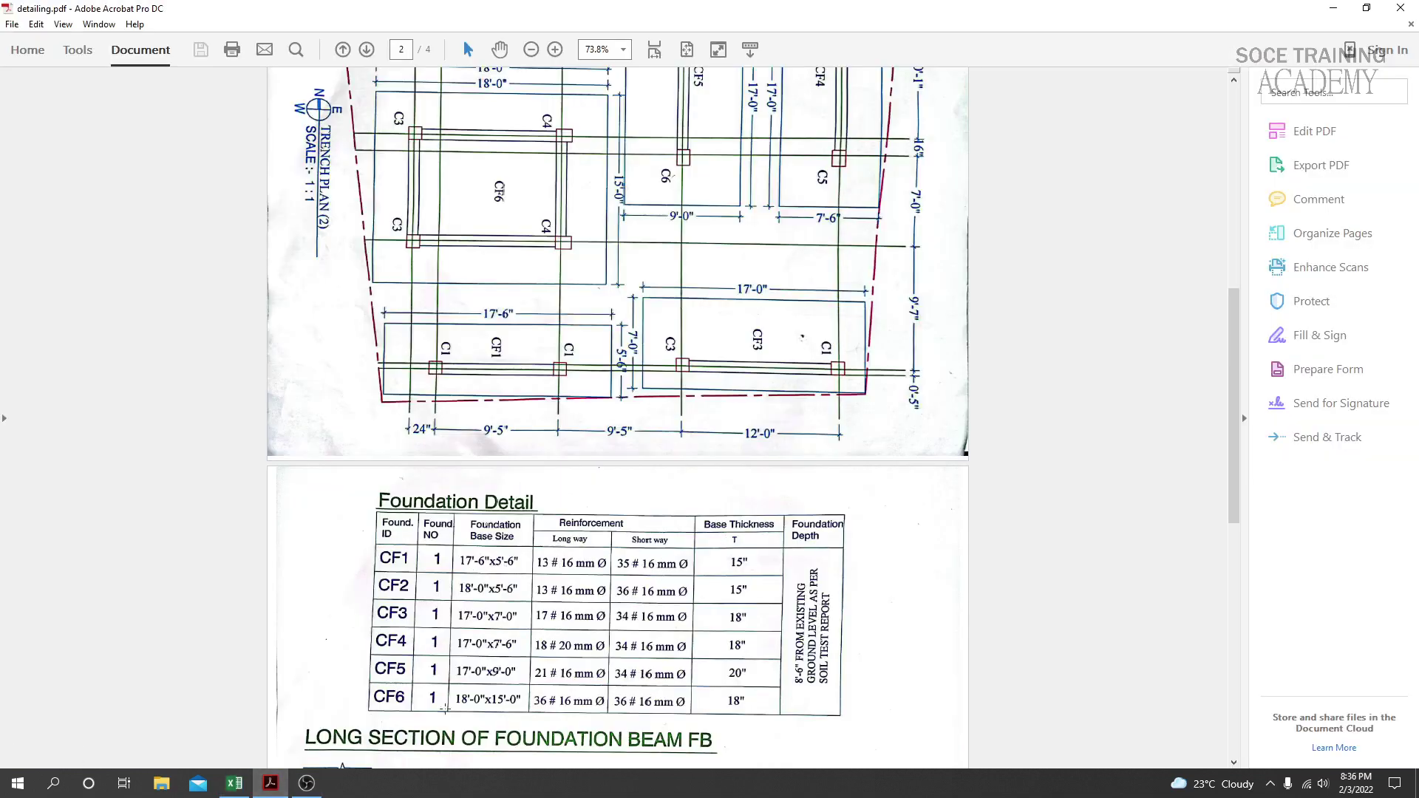
pyautogui.click(234, 784)
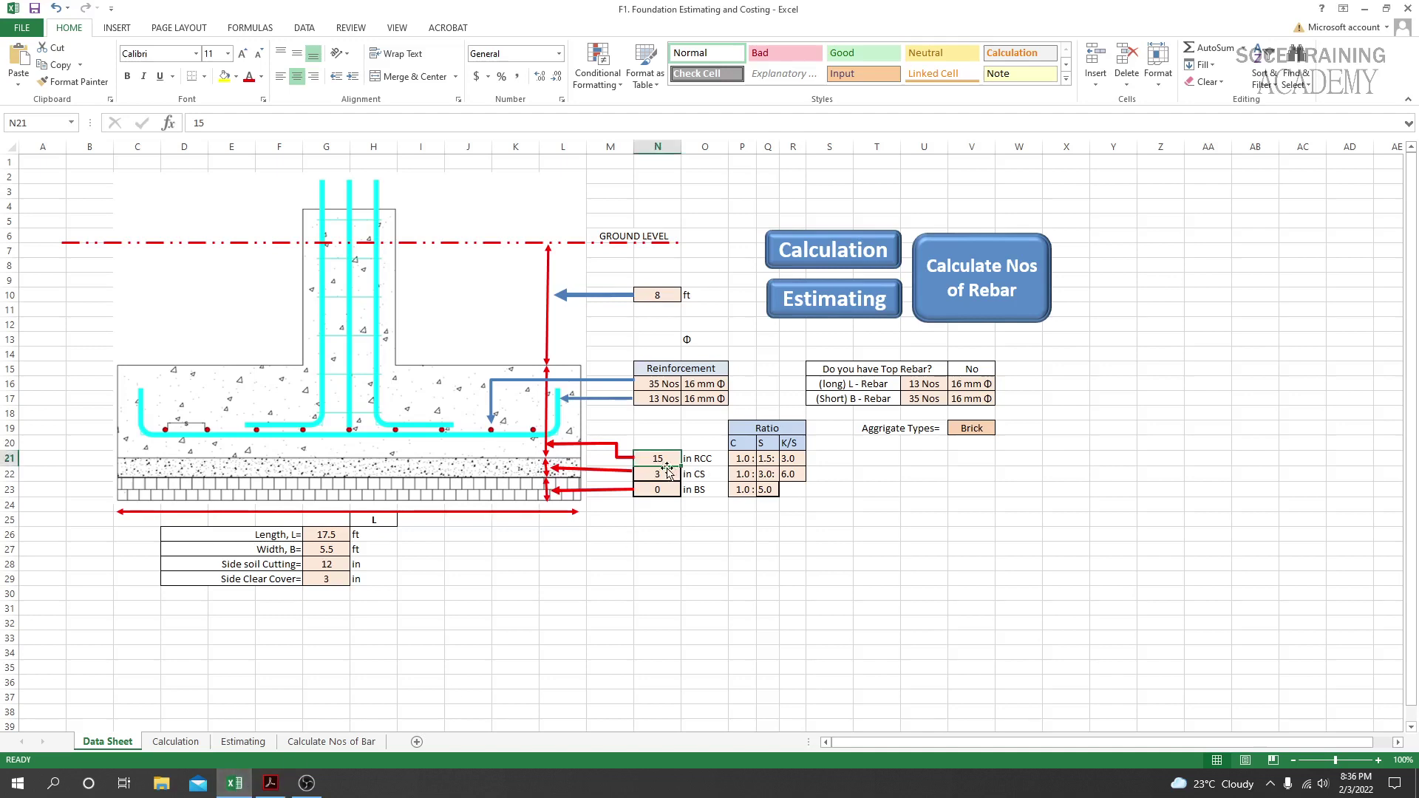
pyautogui.click(739, 549)
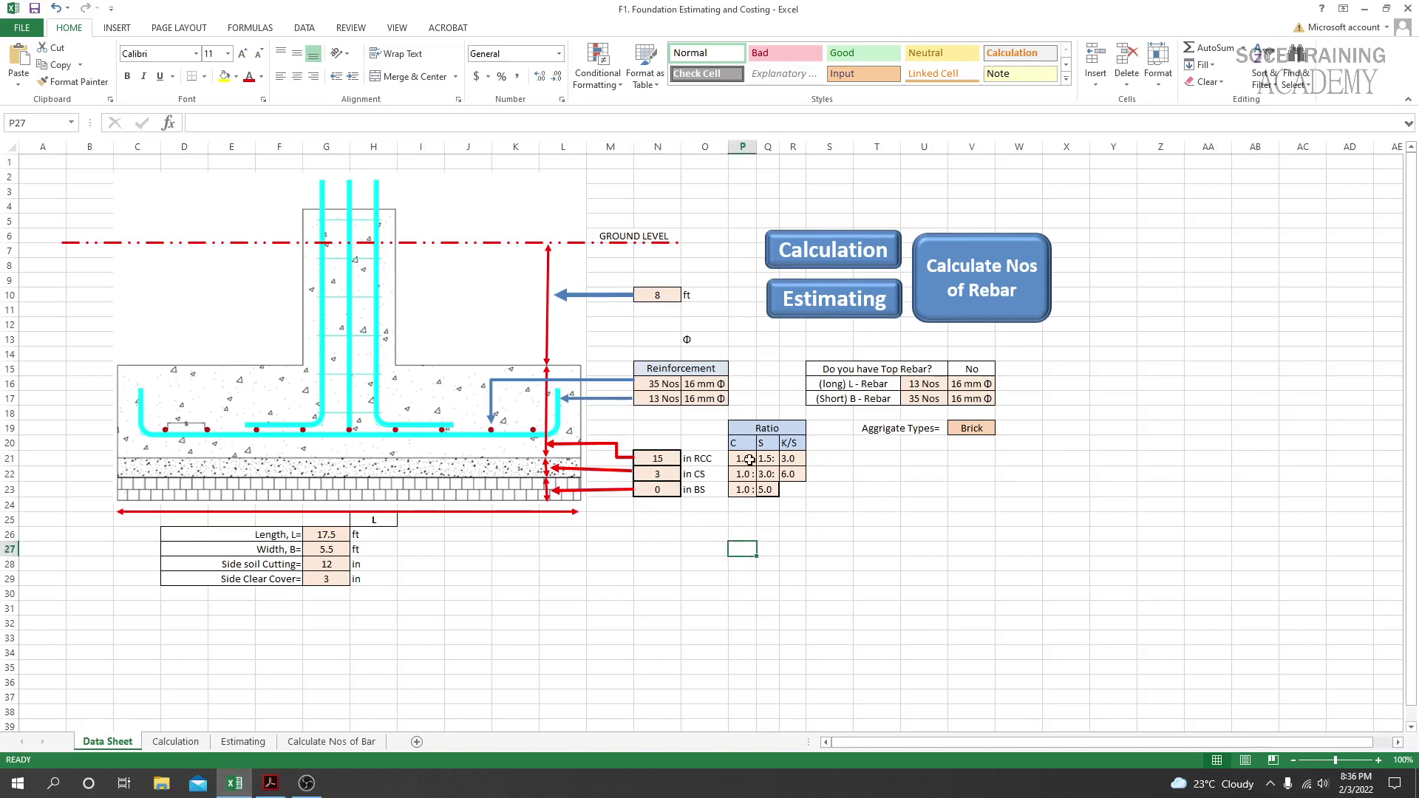
# Step: Review the cement, sand and khoa/stone mix ratio inputs for the RCC and CS layers
pyautogui.click(749, 460)
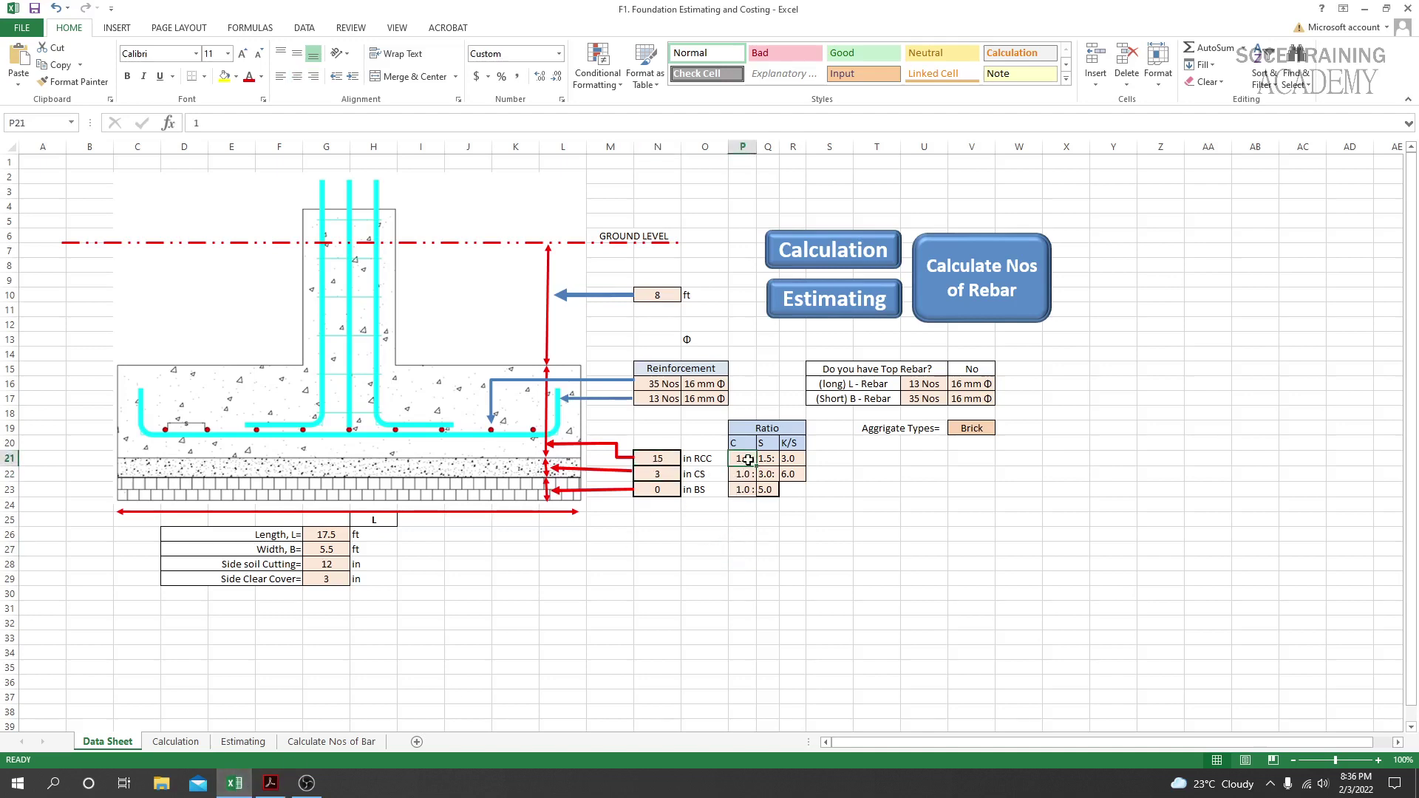
pyautogui.click(762, 460)
pyautogui.click(796, 464)
pyautogui.click(753, 460)
pyautogui.click(767, 459)
pyautogui.click(791, 460)
pyautogui.click(743, 459)
pyautogui.click(769, 461)
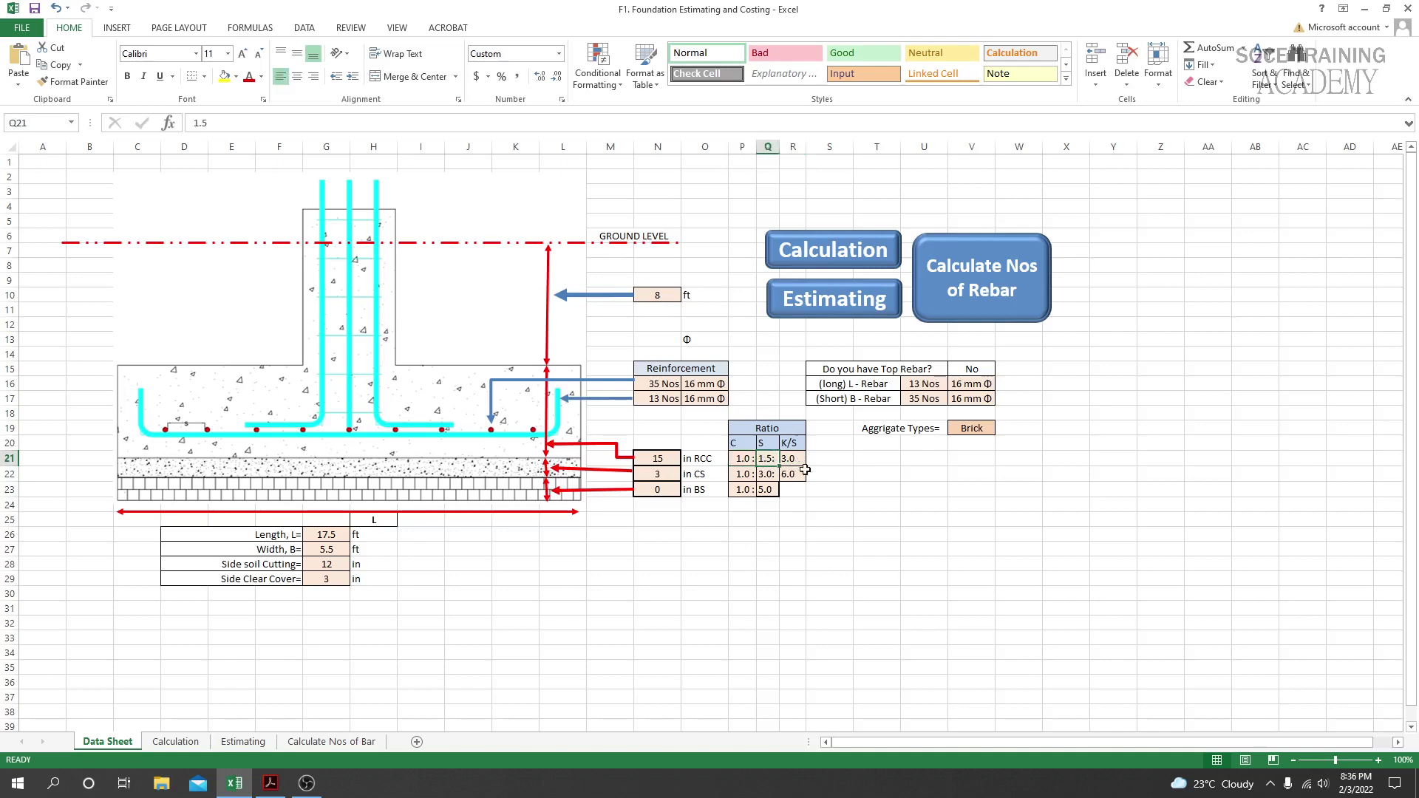
pyautogui.click(792, 459)
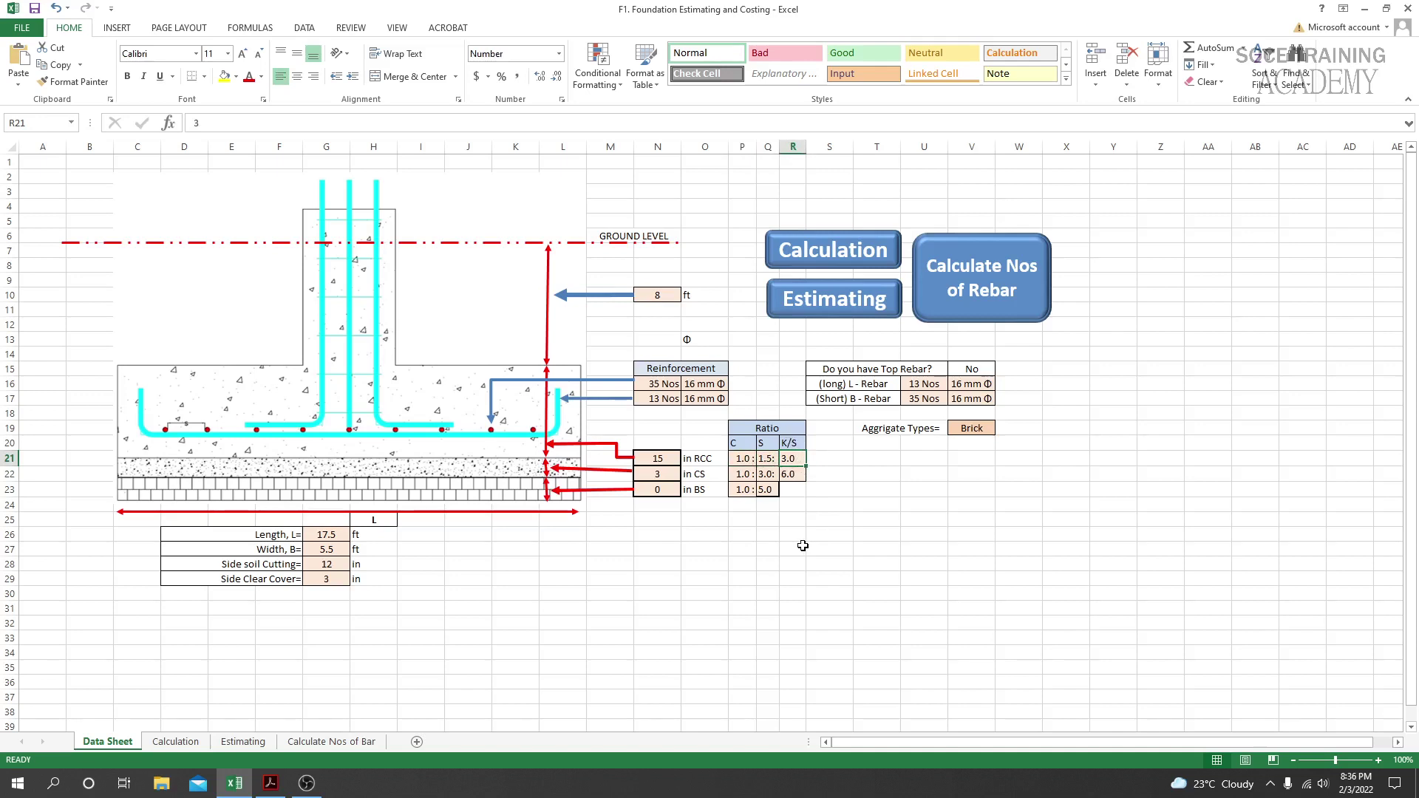
pyautogui.click(741, 477)
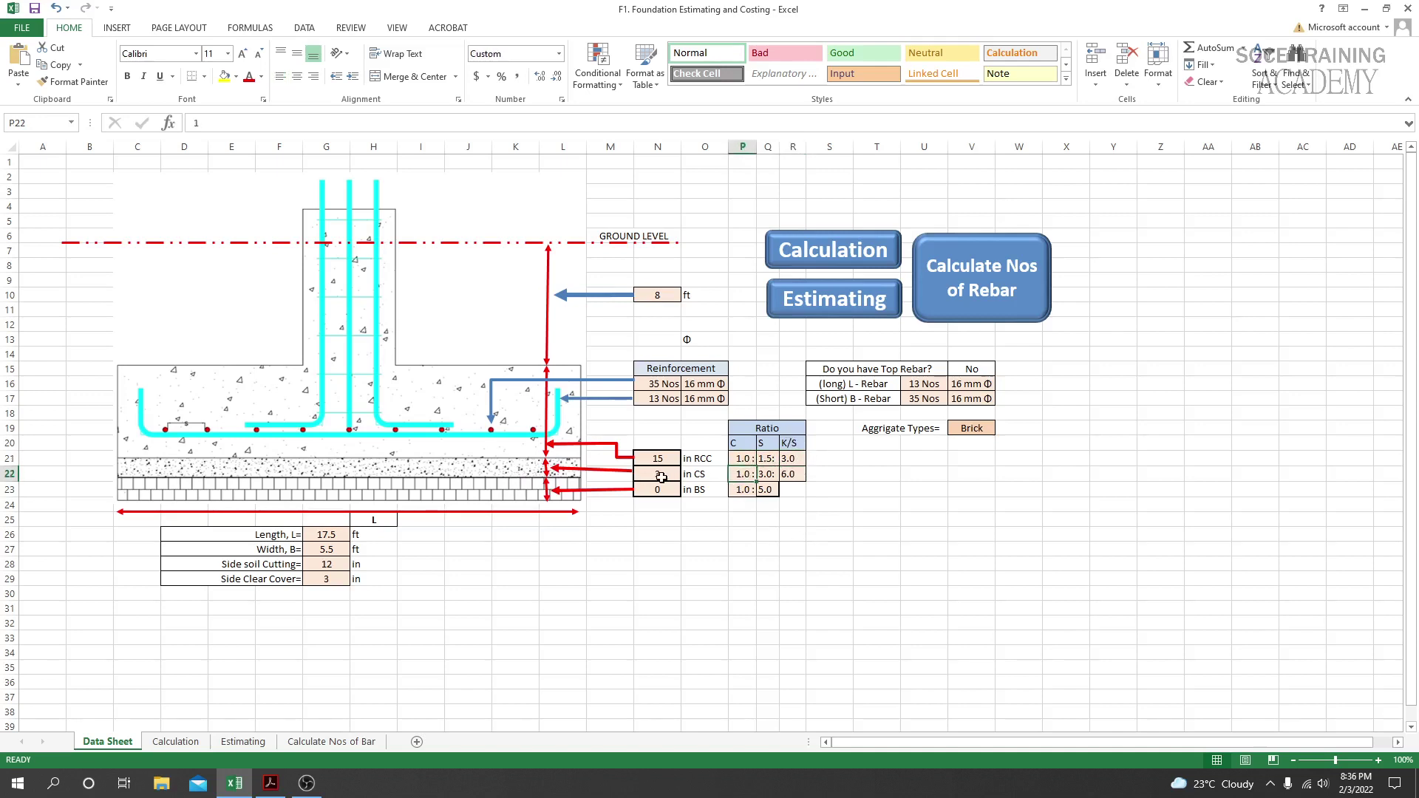
pyautogui.click(770, 472)
pyautogui.click(832, 561)
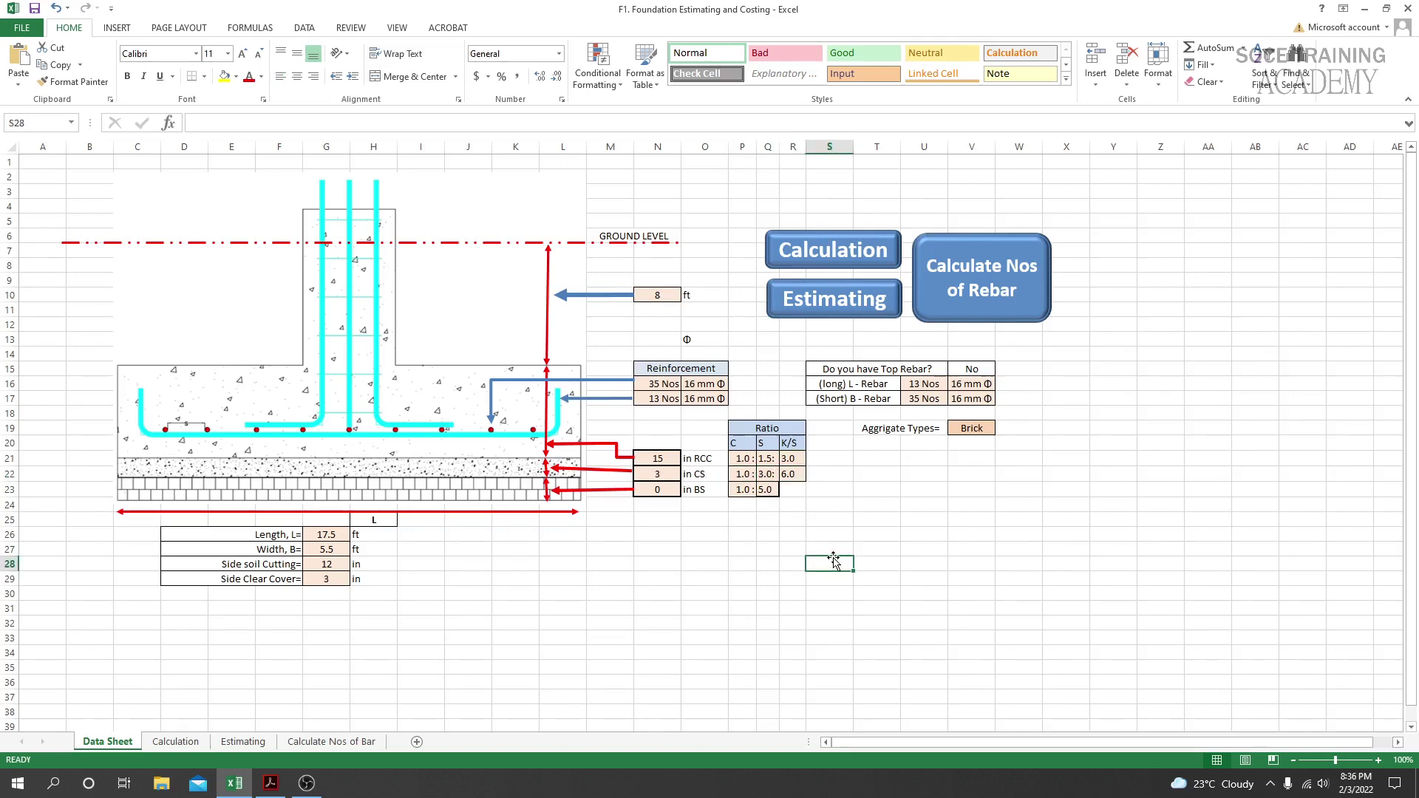
# Step: Choose Brick as the aggregate type from its available options
pyautogui.click(970, 428)
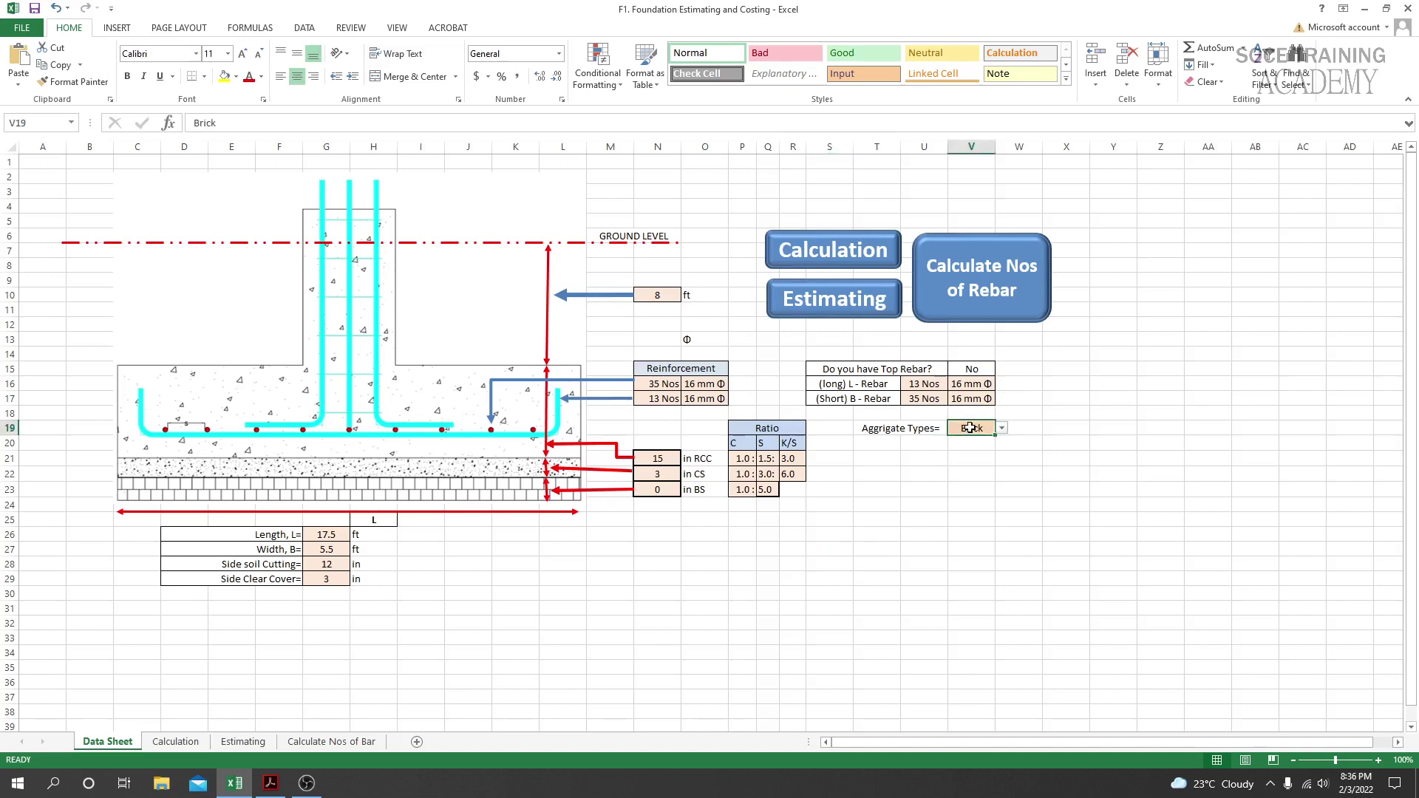
pyautogui.click(1002, 428)
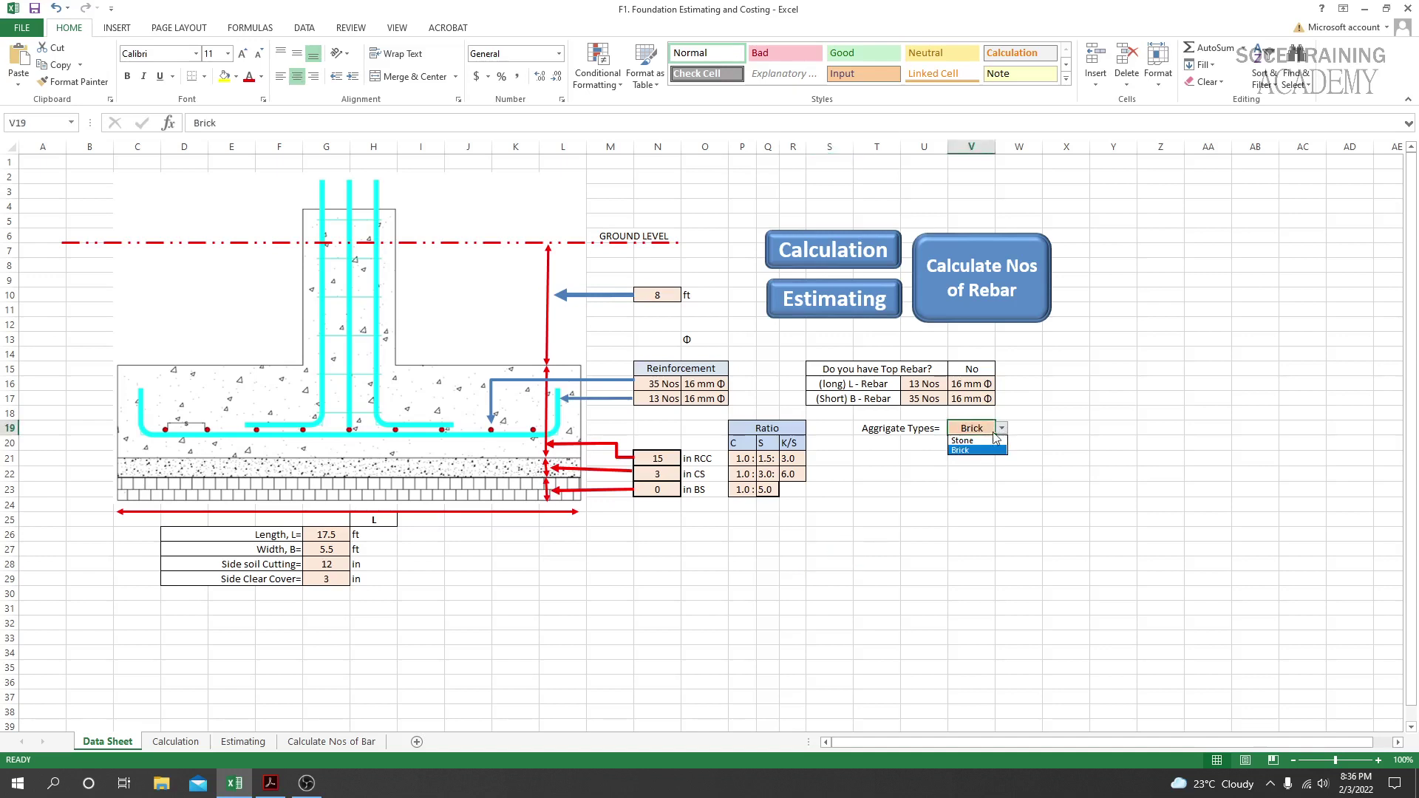
pyautogui.click(971, 451)
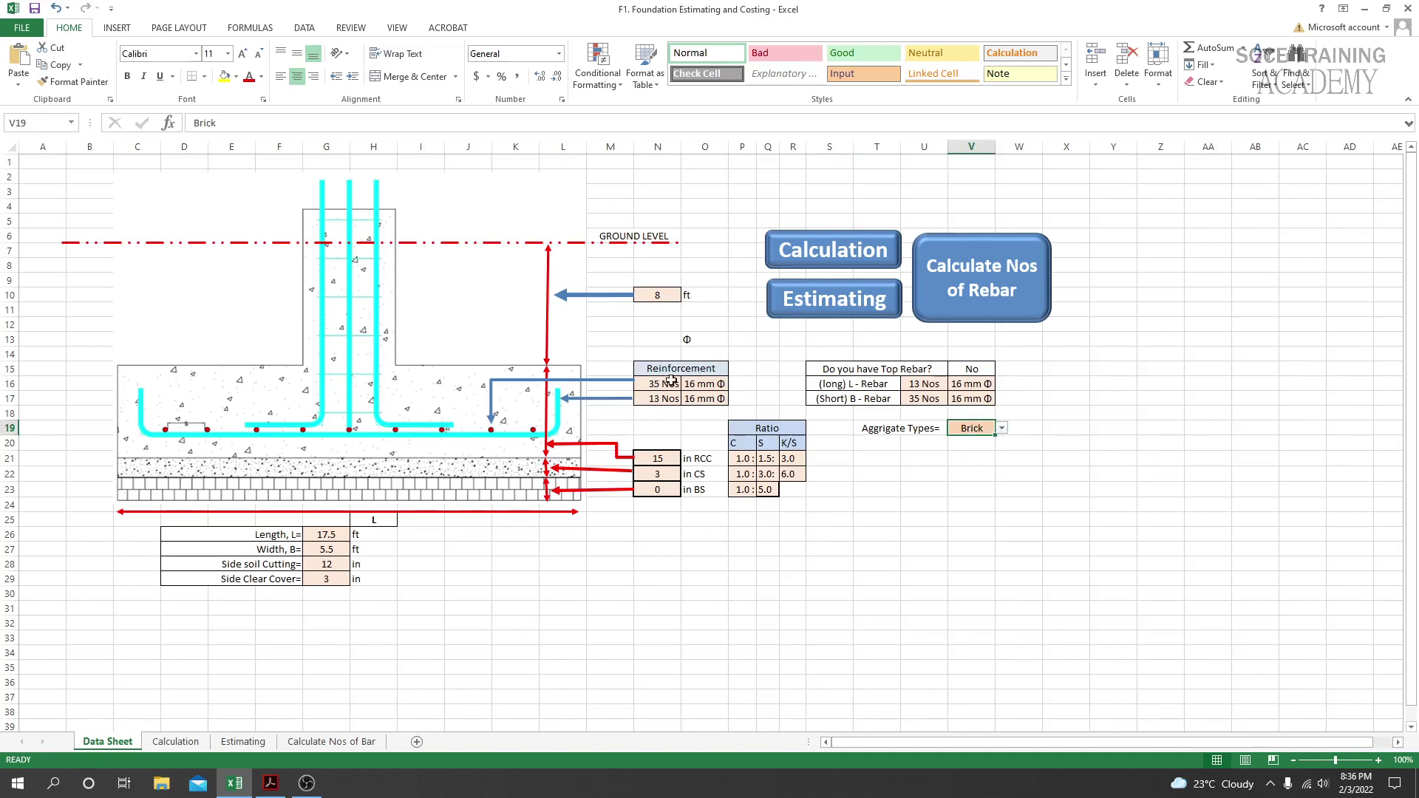
# Step: Examine the bar diameters and bar counts in both rows of the Reinforcement inputs
pyautogui.click(710, 387)
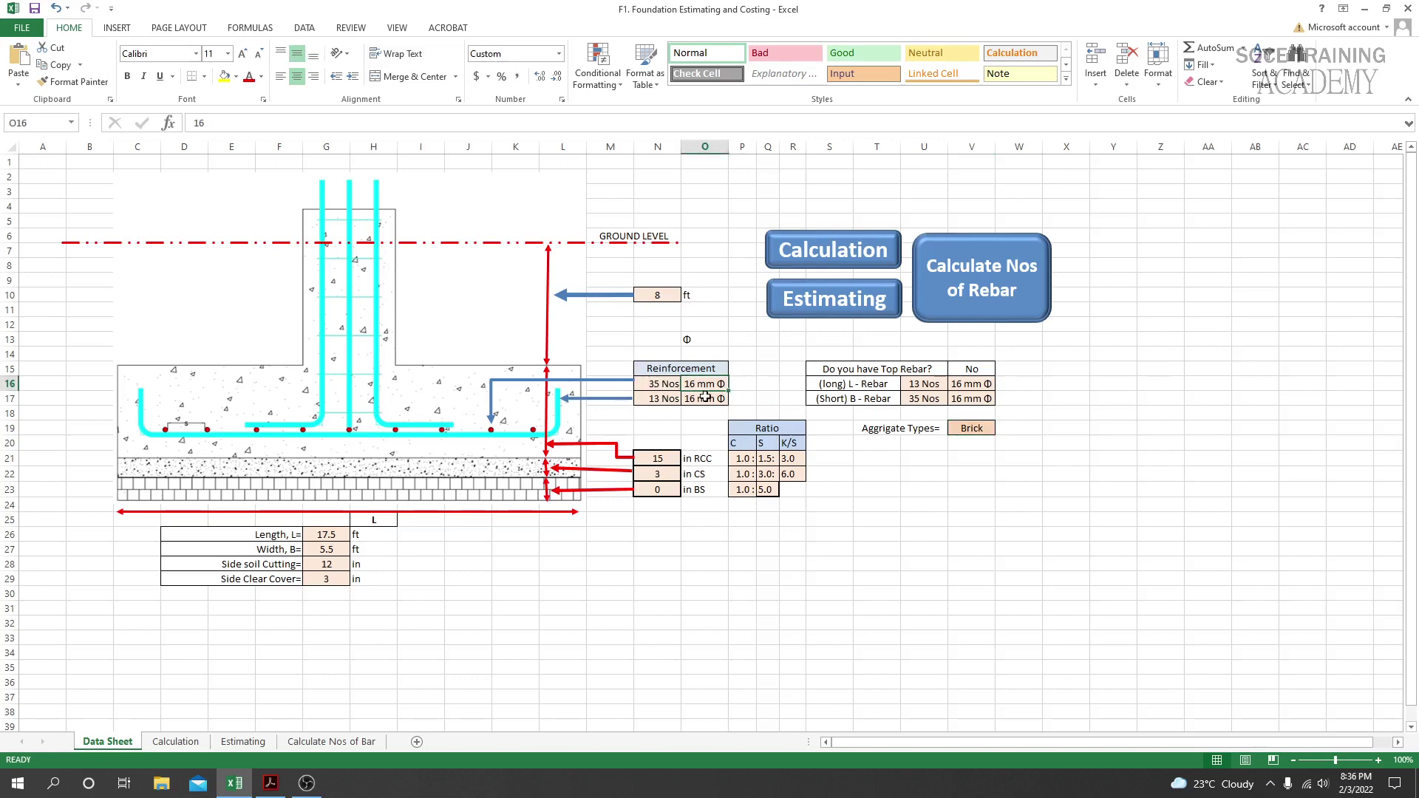
pyautogui.click(705, 397)
pyautogui.click(700, 385)
pyautogui.click(699, 397)
pyautogui.click(697, 384)
pyautogui.click(699, 397)
pyautogui.click(667, 384)
pyautogui.click(667, 397)
pyautogui.click(667, 384)
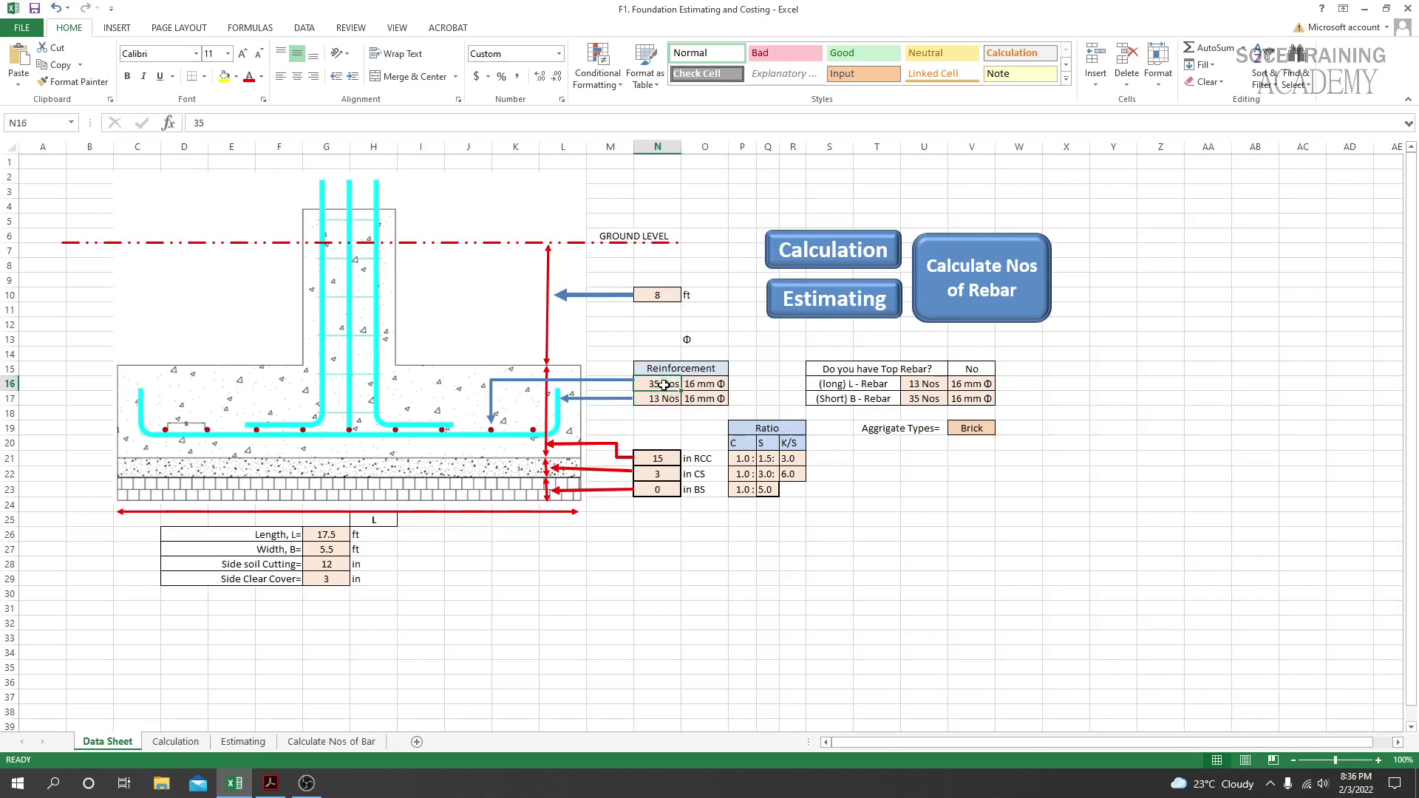
pyautogui.click(667, 400)
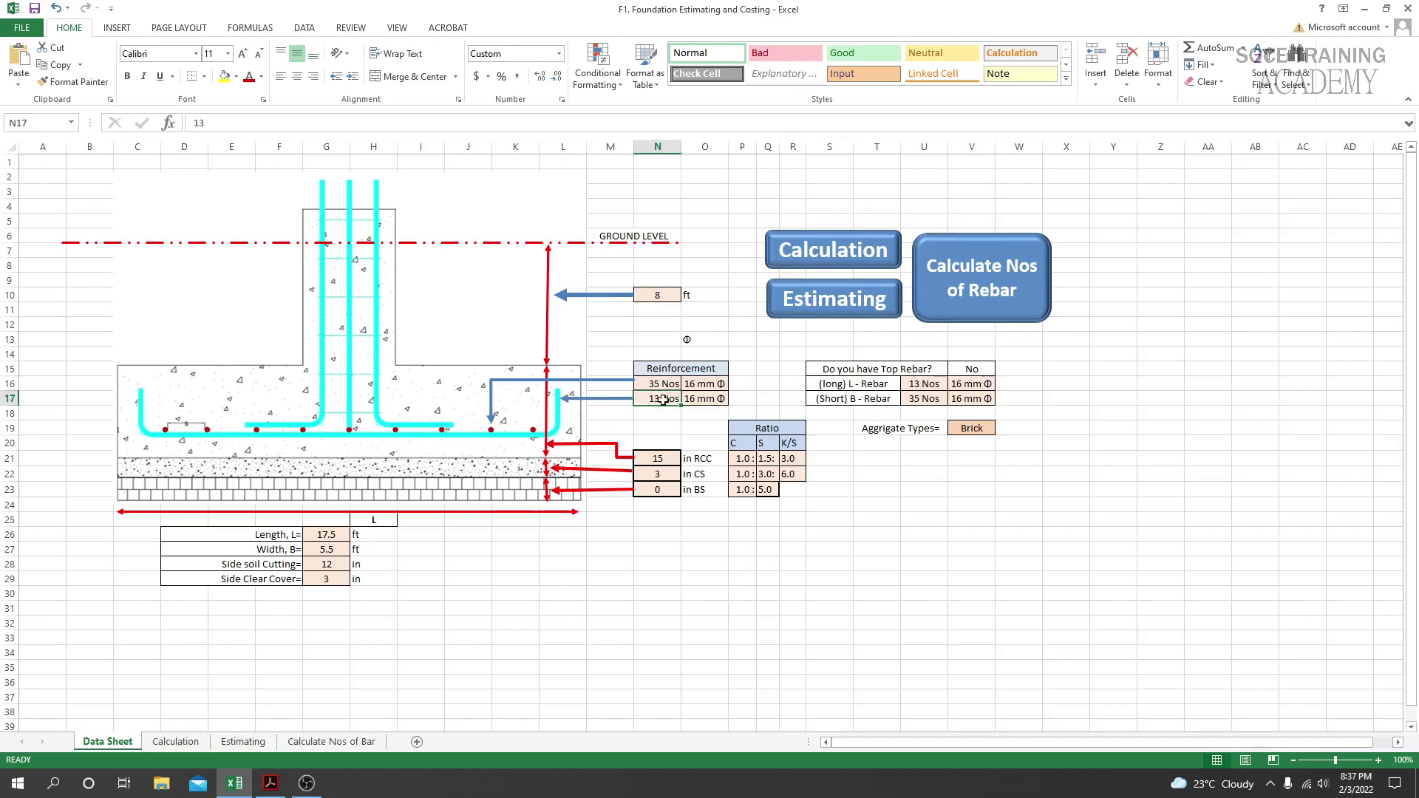
# Step: Switch to Acrobat to check CF1's long way and short way reinforcement, and return to Excel
pyautogui.click(271, 783)
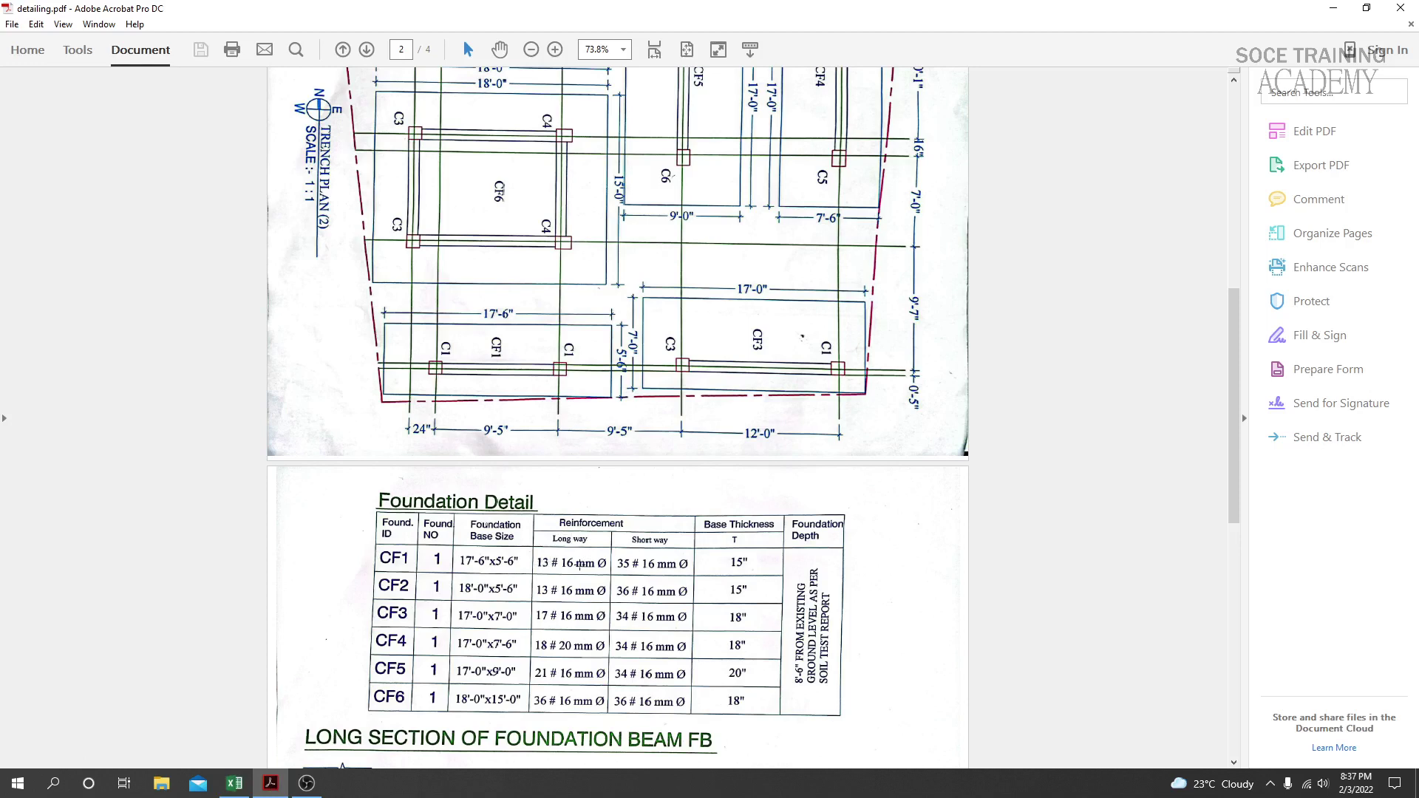
pyautogui.click(234, 783)
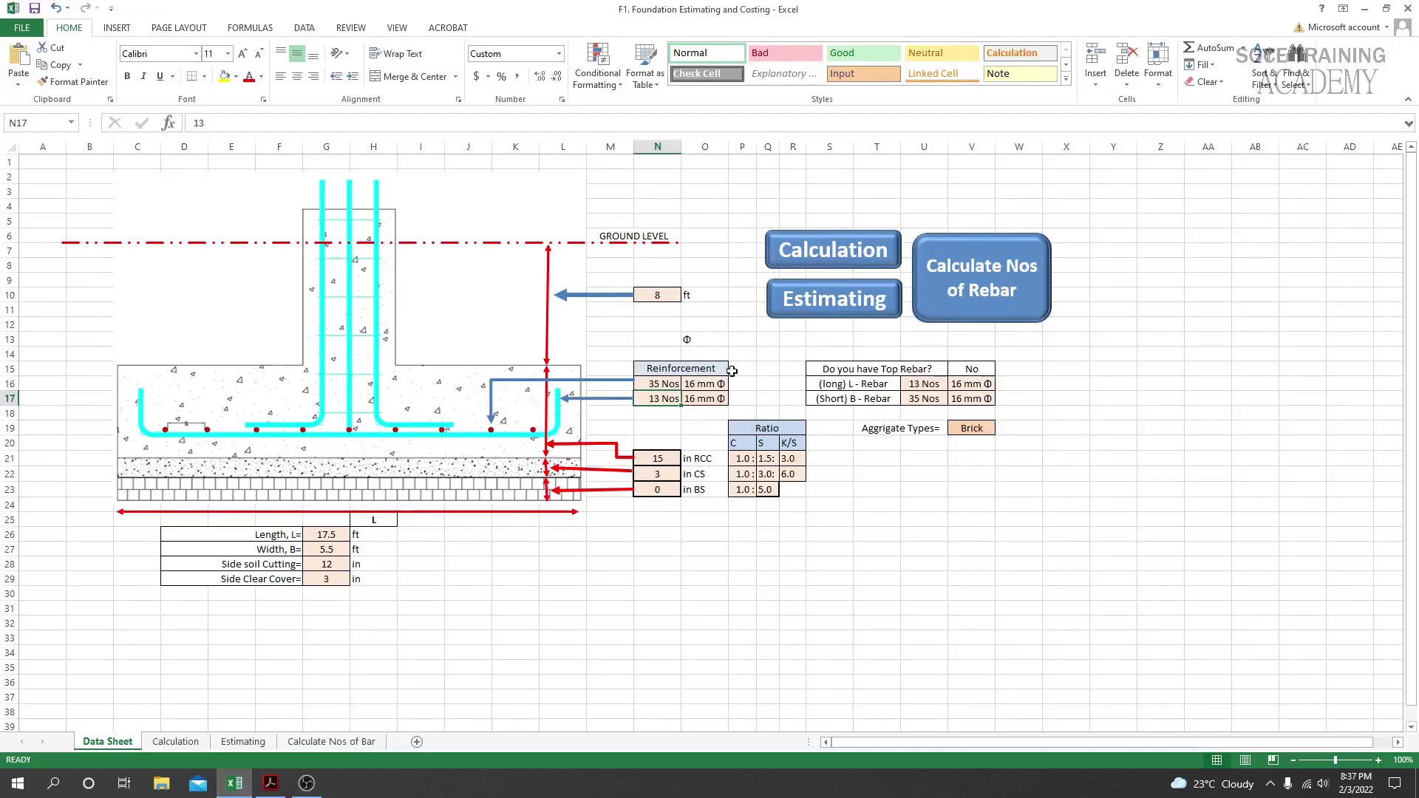
pyautogui.moveTo(658, 593); pyautogui.dragTo(658, 581)
# Step: Try 15 and 16 as the bar count in the second Reinforcement row
pyautogui.click(661, 397)
pyautogui.write('15')
pyautogui.press('Return')
pyautogui.click(665, 400)
pyautogui.write('16')
pyautogui.press('Return')
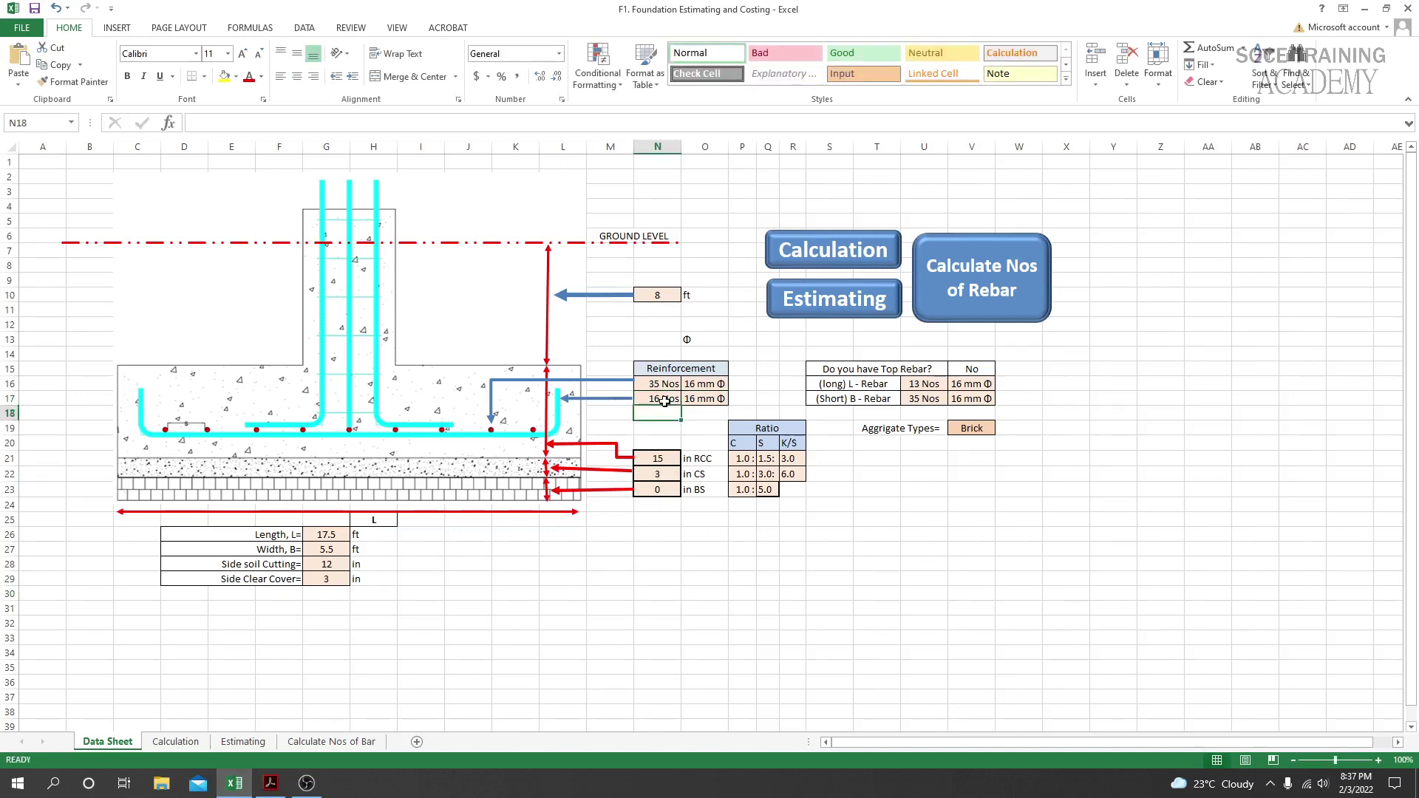
# Step: Set the bar count in the second Reinforcement row to 13
pyautogui.click(667, 400)
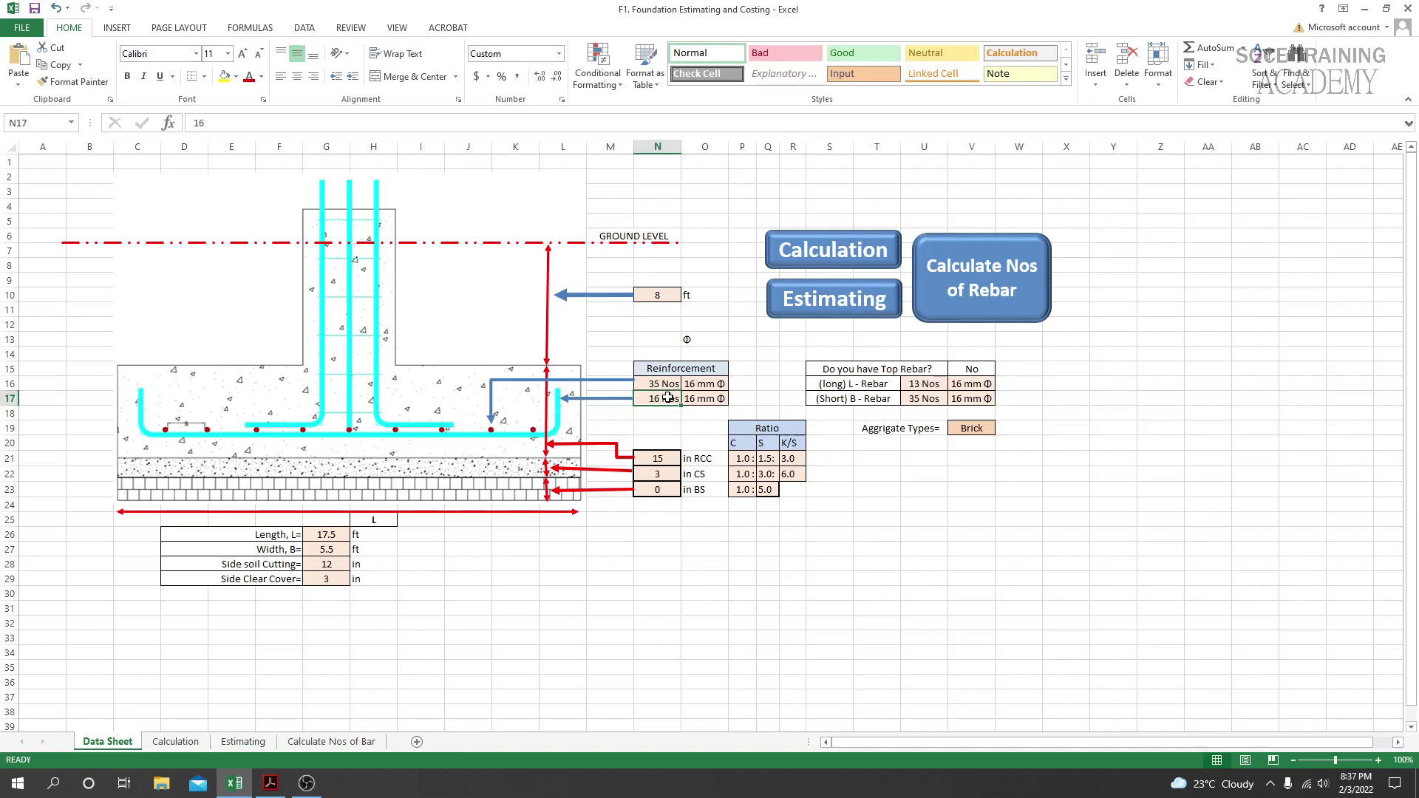
pyautogui.write('13')
pyautogui.press('Return')
# Step: Compare CF1's reinforcement in the Acrobat Foundation Detail table with the first row's bar count and diameter in Excel
pyautogui.click(271, 784)
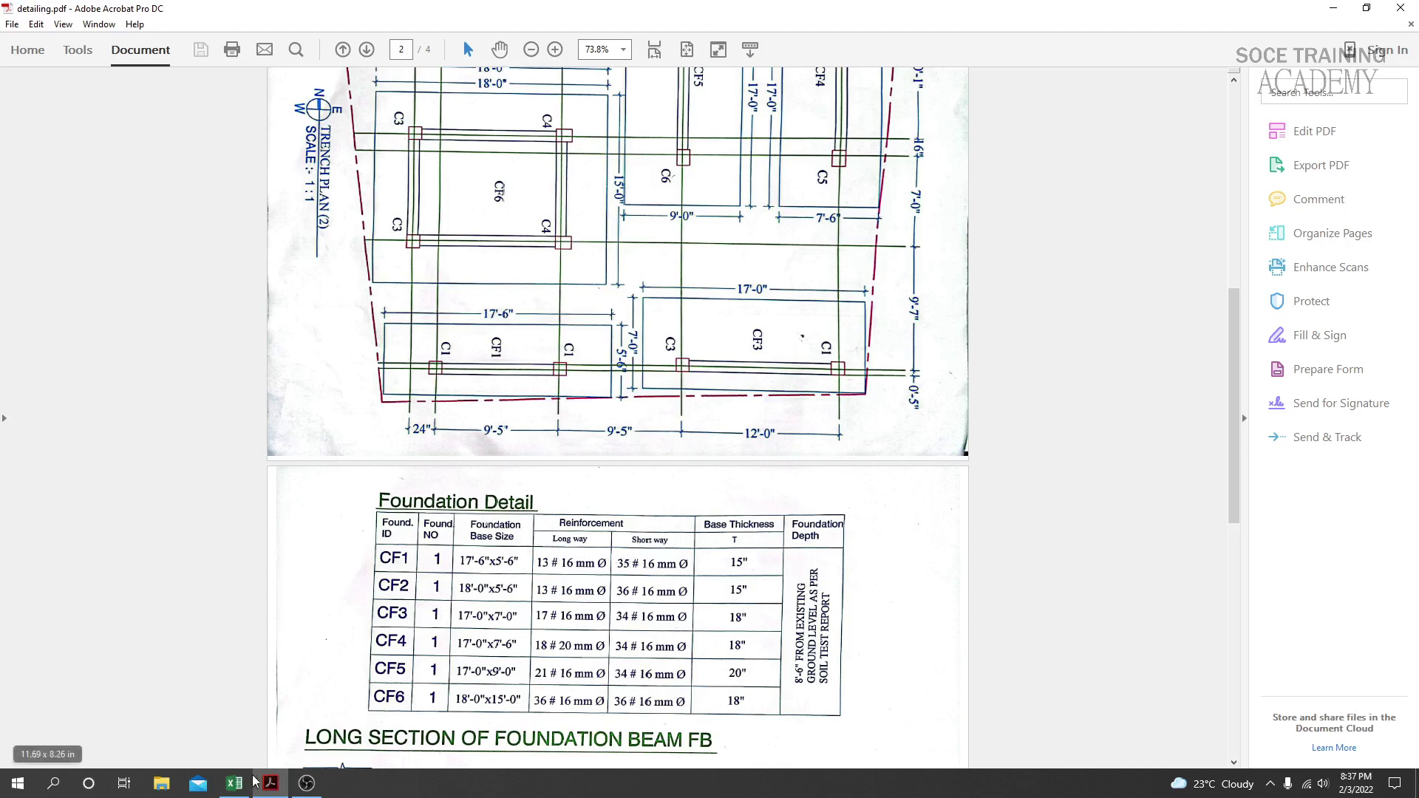
pyautogui.click(227, 784)
pyautogui.click(693, 593)
pyautogui.click(665, 385)
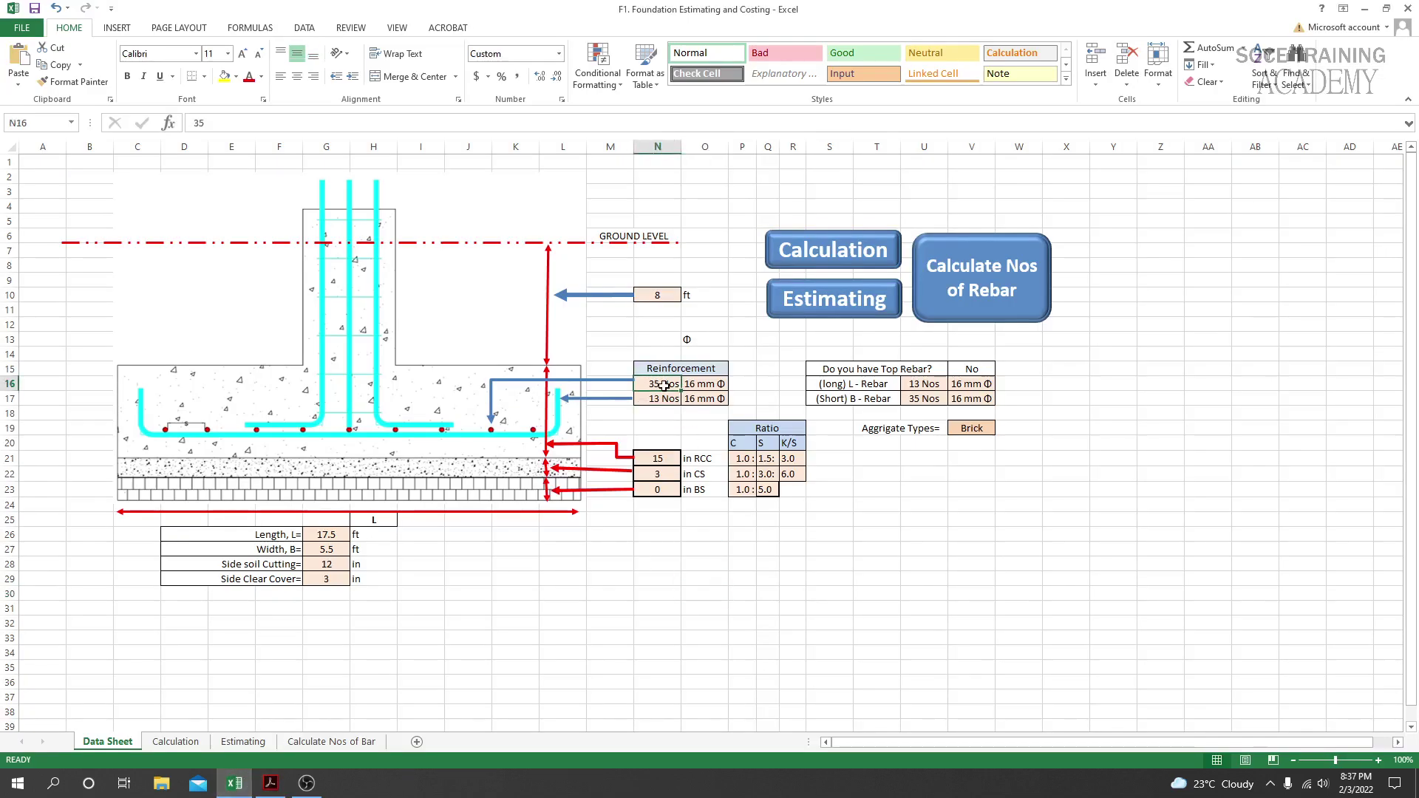
pyautogui.click(705, 385)
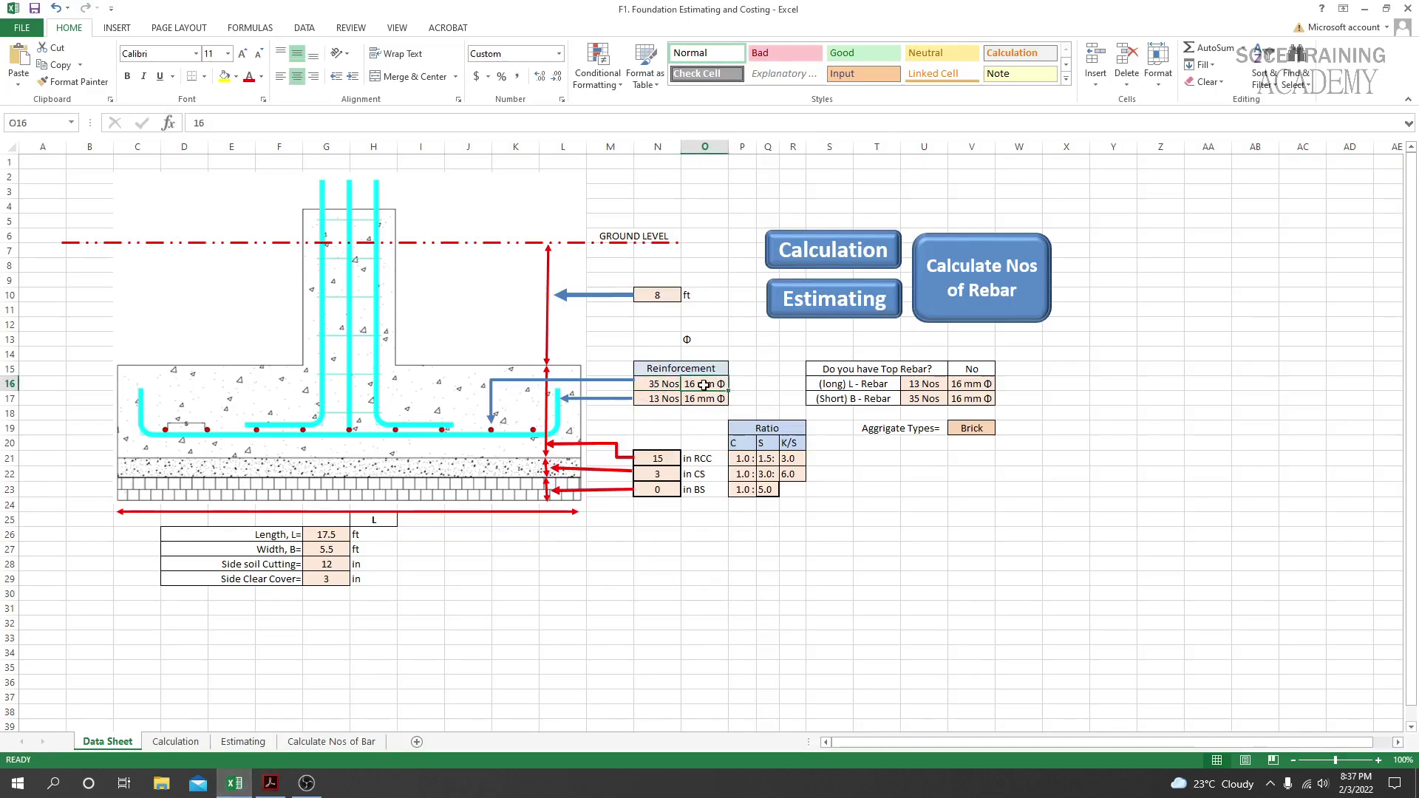
# Step: Set the "Do you have Top Rebar?" option to No after trying its dropdown choices
pyautogui.click(939, 461)
pyautogui.click(977, 369)
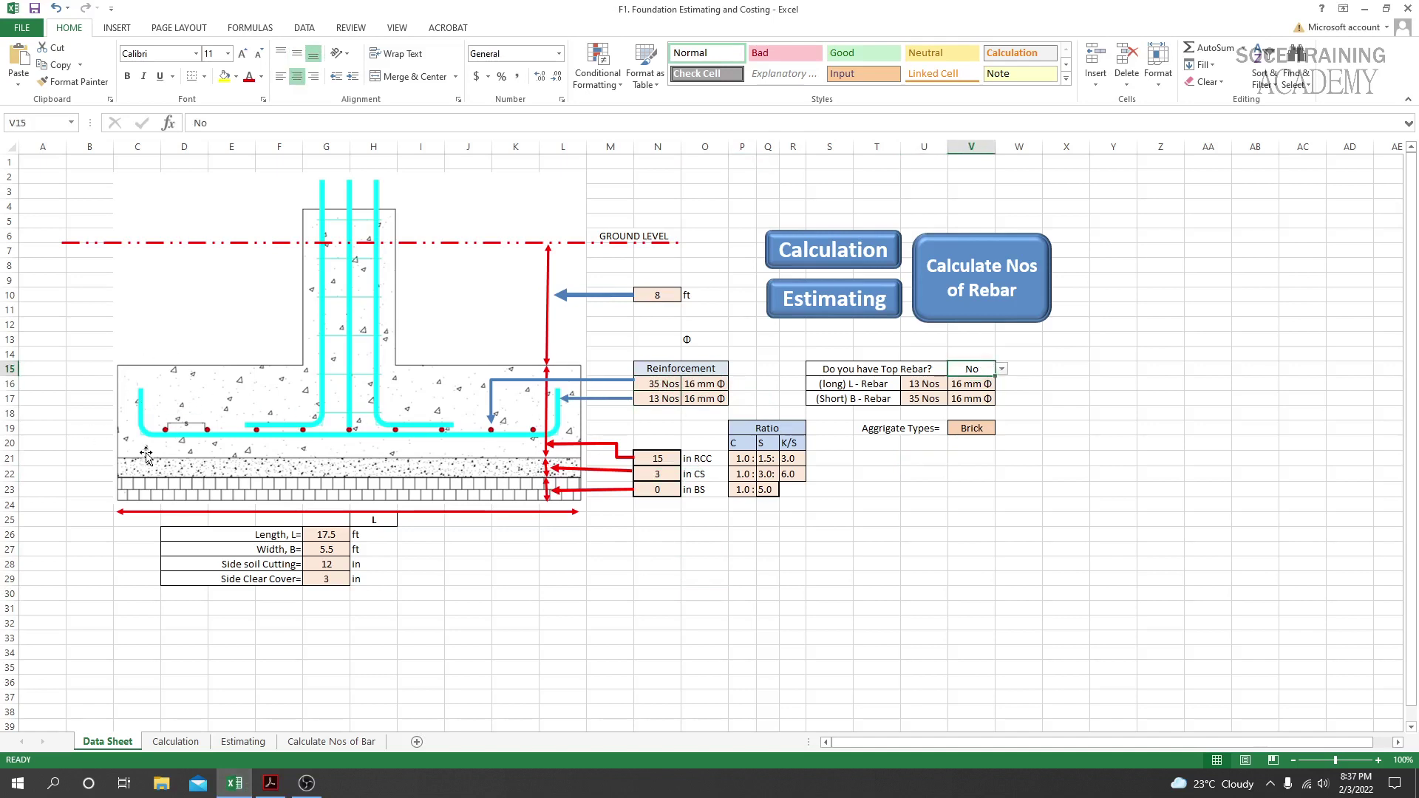
pyautogui.click(1004, 370)
pyautogui.click(976, 379)
pyautogui.click(1004, 369)
pyautogui.click(971, 387)
pyautogui.click(943, 497)
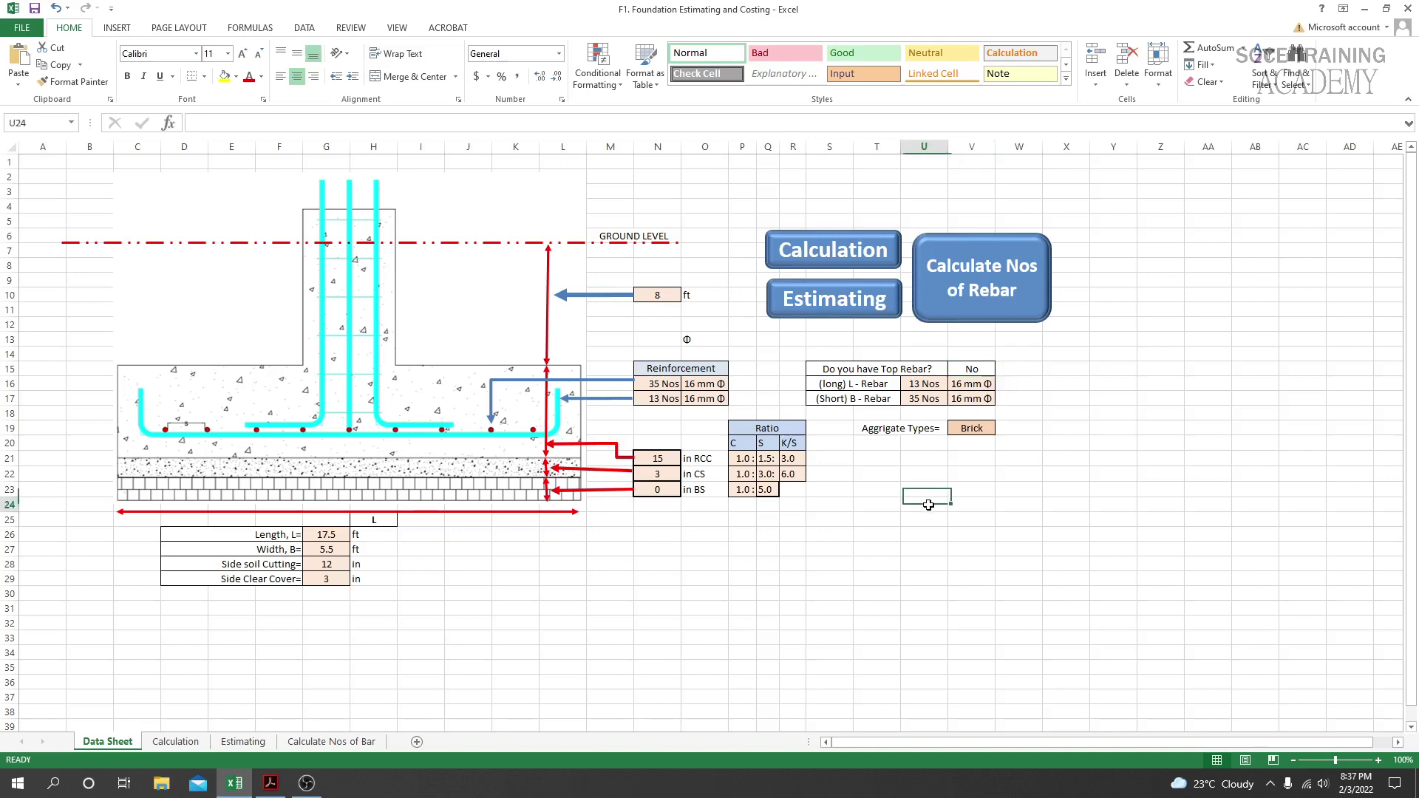
# Step: Review the top rebar and other Data Sheet inputs, and open the Calculation sheet
pyautogui.click(876, 385)
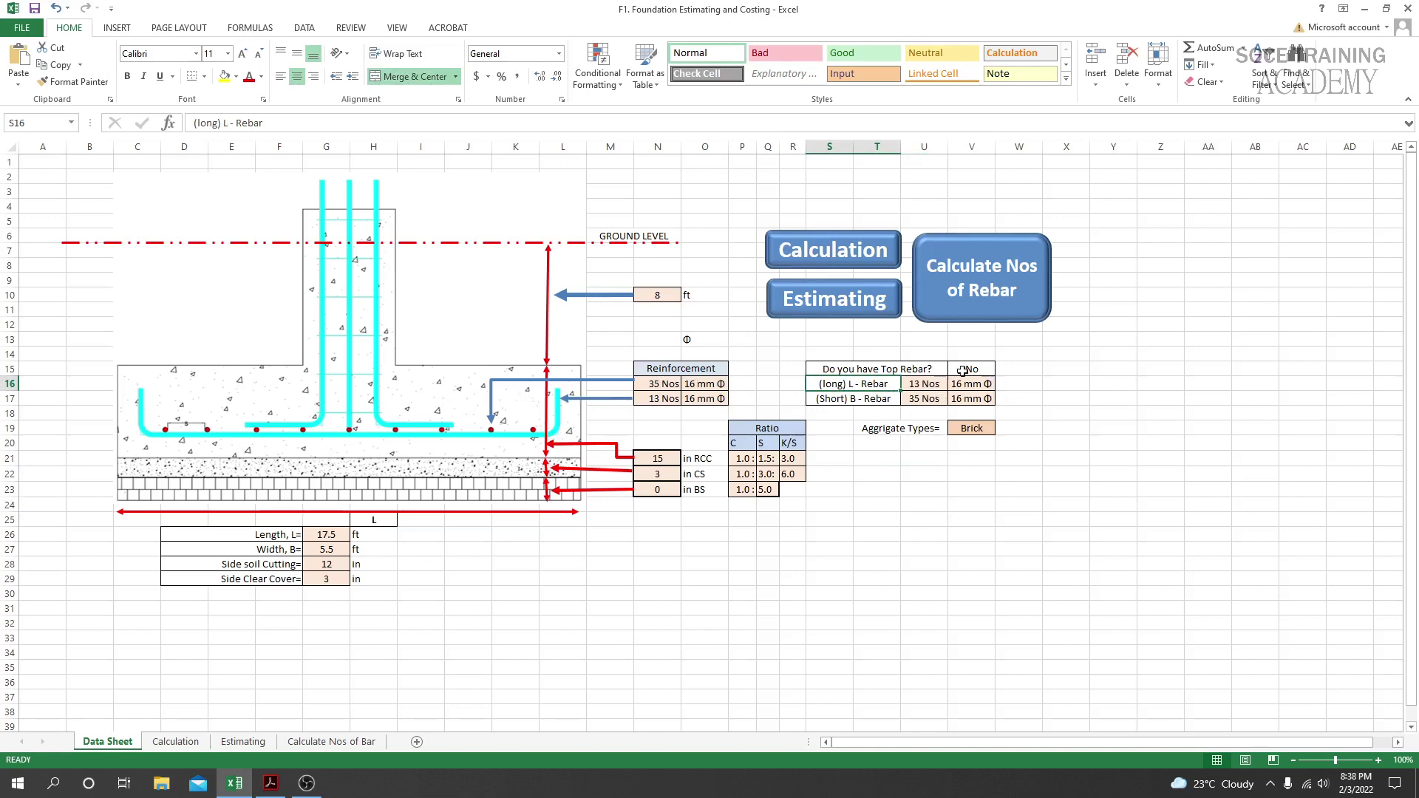
pyautogui.click(944, 500)
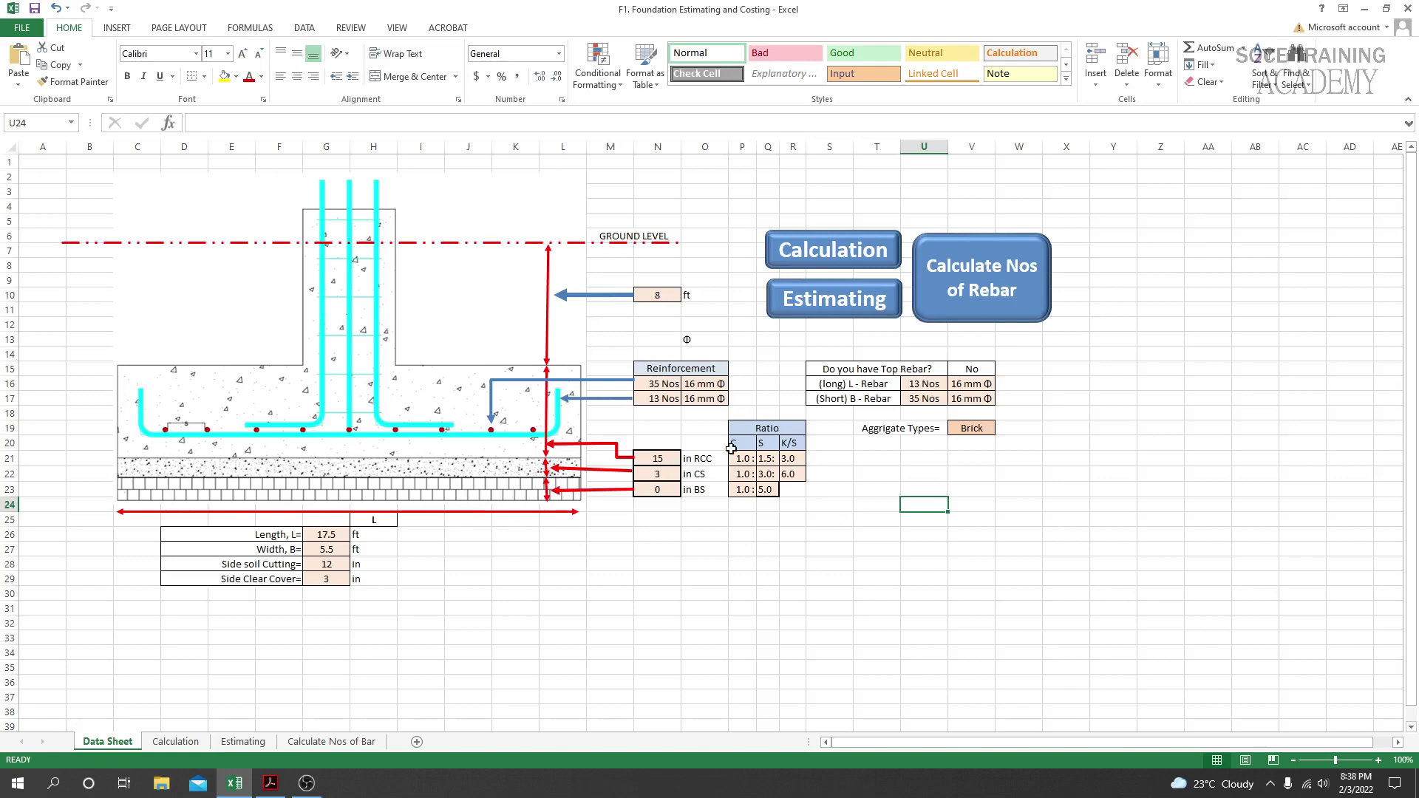
pyautogui.click(697, 634)
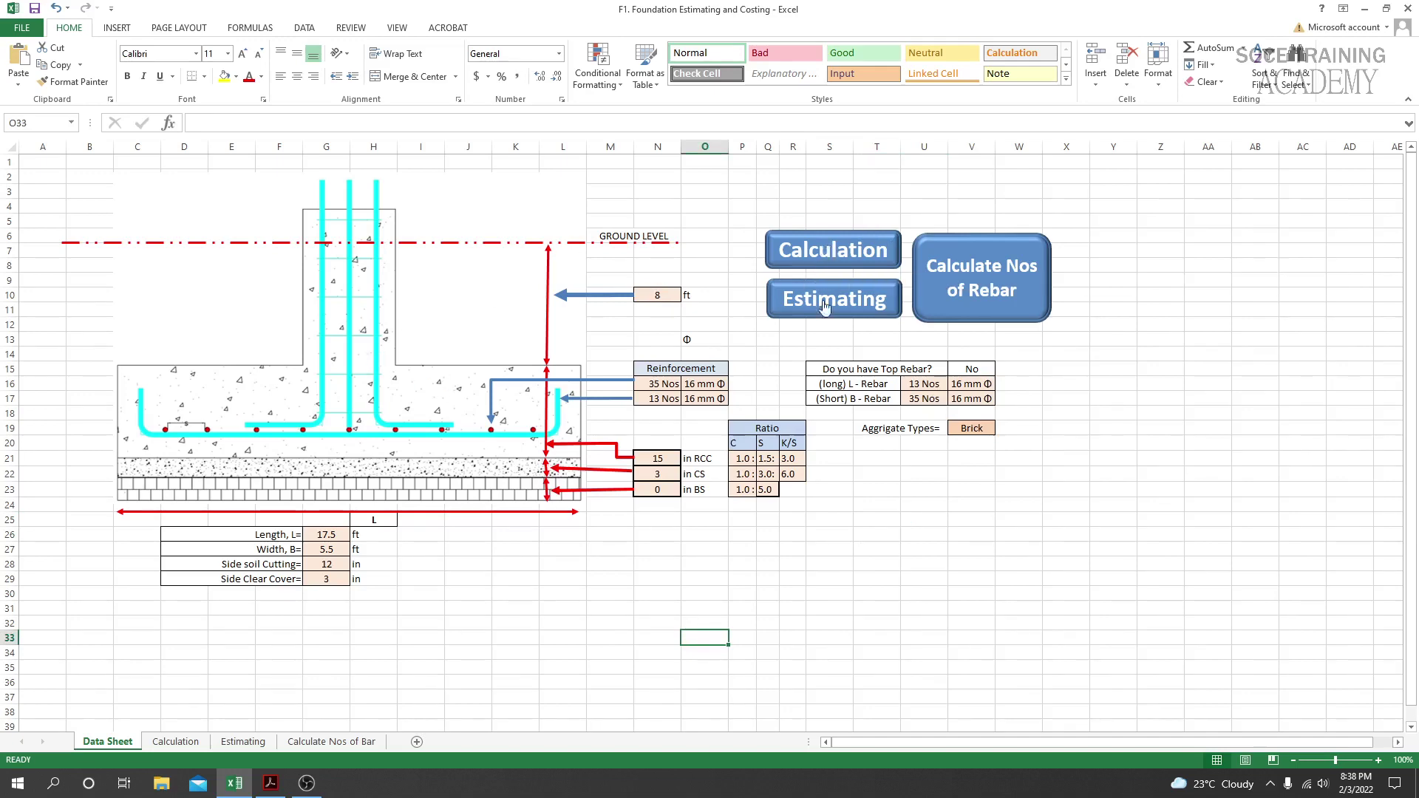
pyautogui.click(833, 255)
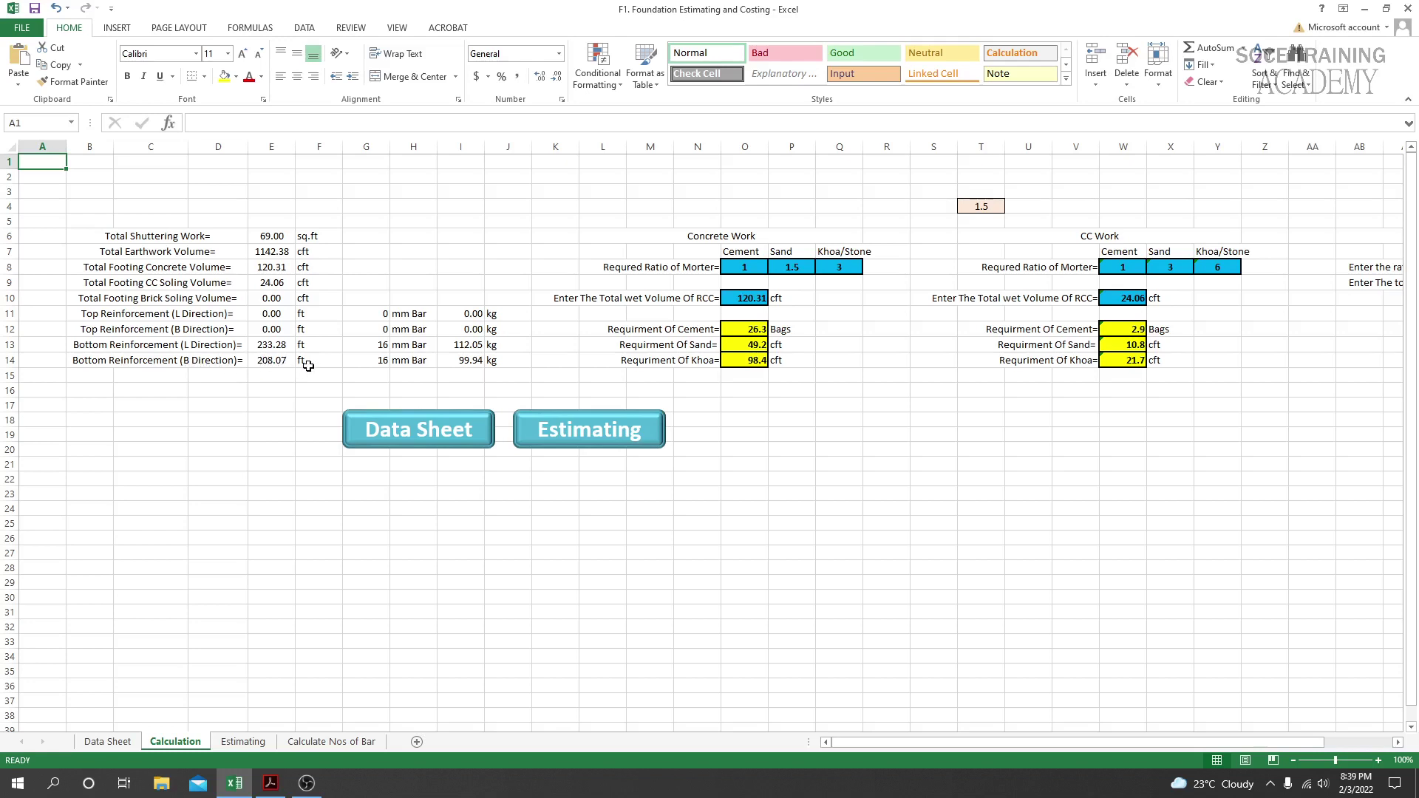
# Step: Review the footing volumes, bottom reinforcement and the Concrete Work and CC Work material requirements on the Calculation sheet
pyautogui.click(308, 397)
pyautogui.click(274, 392)
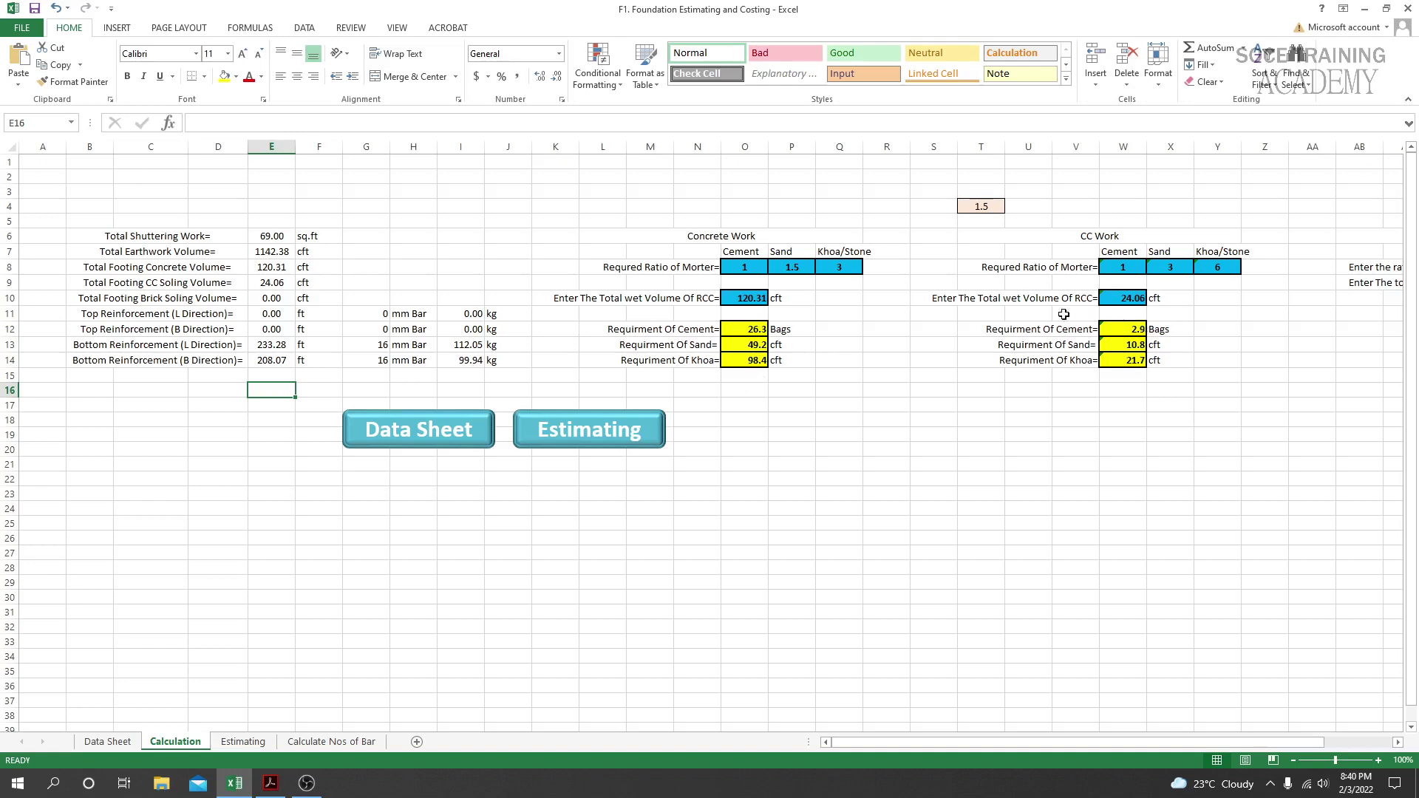
pyautogui.moveTo(1050, 743)
pyautogui.mouseDown()
pyautogui.moveTo(1162, 755)
pyautogui.moveTo(1026, 751)
pyautogui.mouseUp()
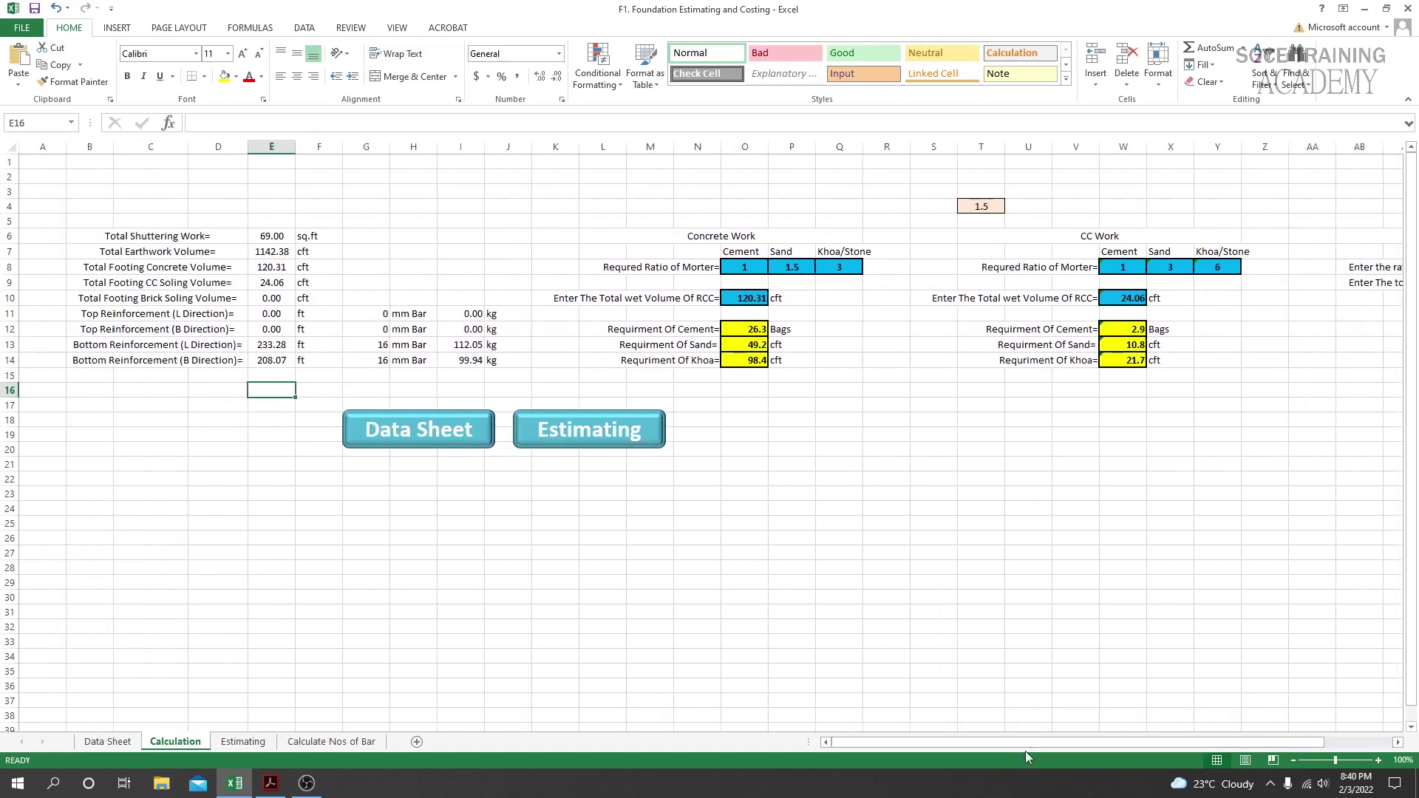
# Step: Switch back and forth between the Data Sheet and the Calculation sheet to check their navigation links
pyautogui.click(97, 743)
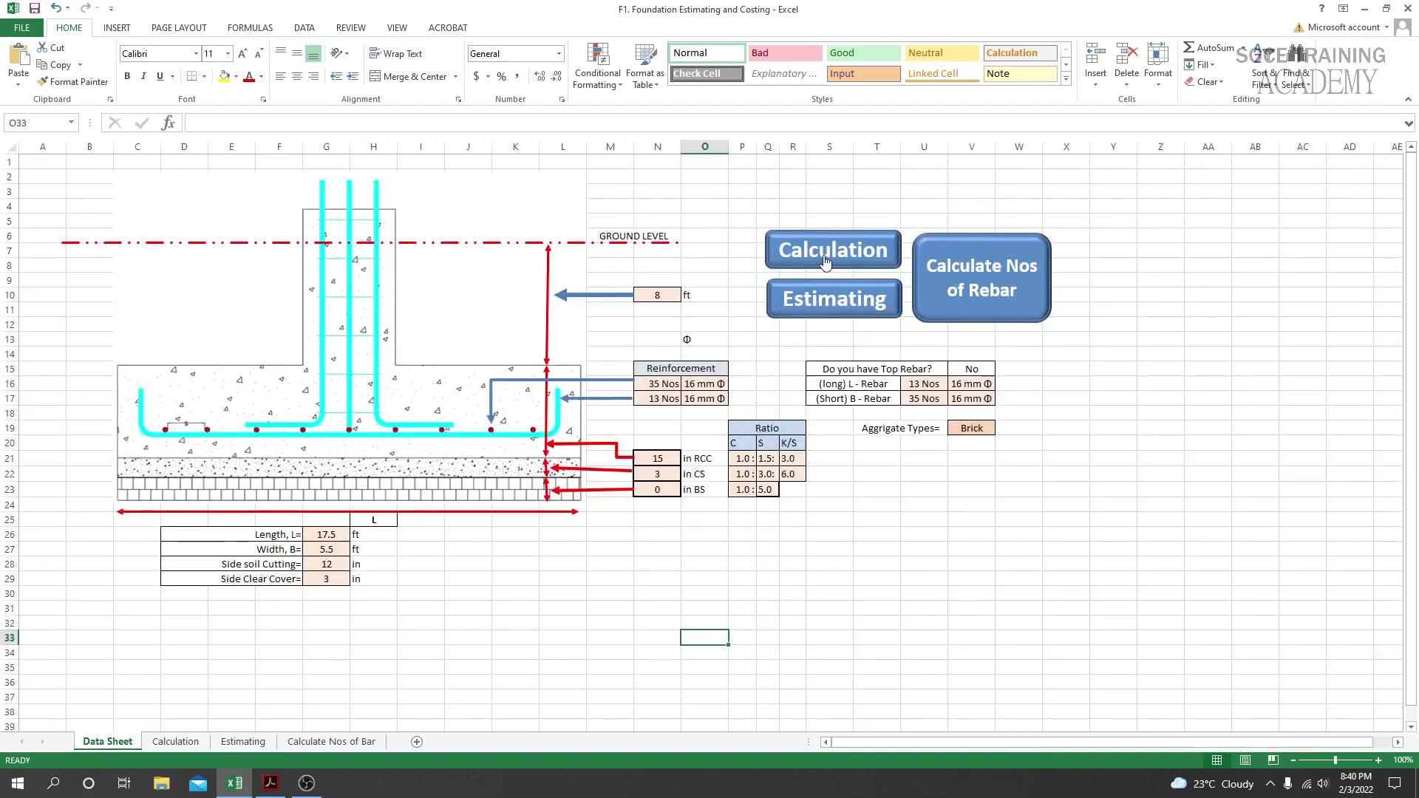
pyautogui.click(826, 263)
pyautogui.click(423, 432)
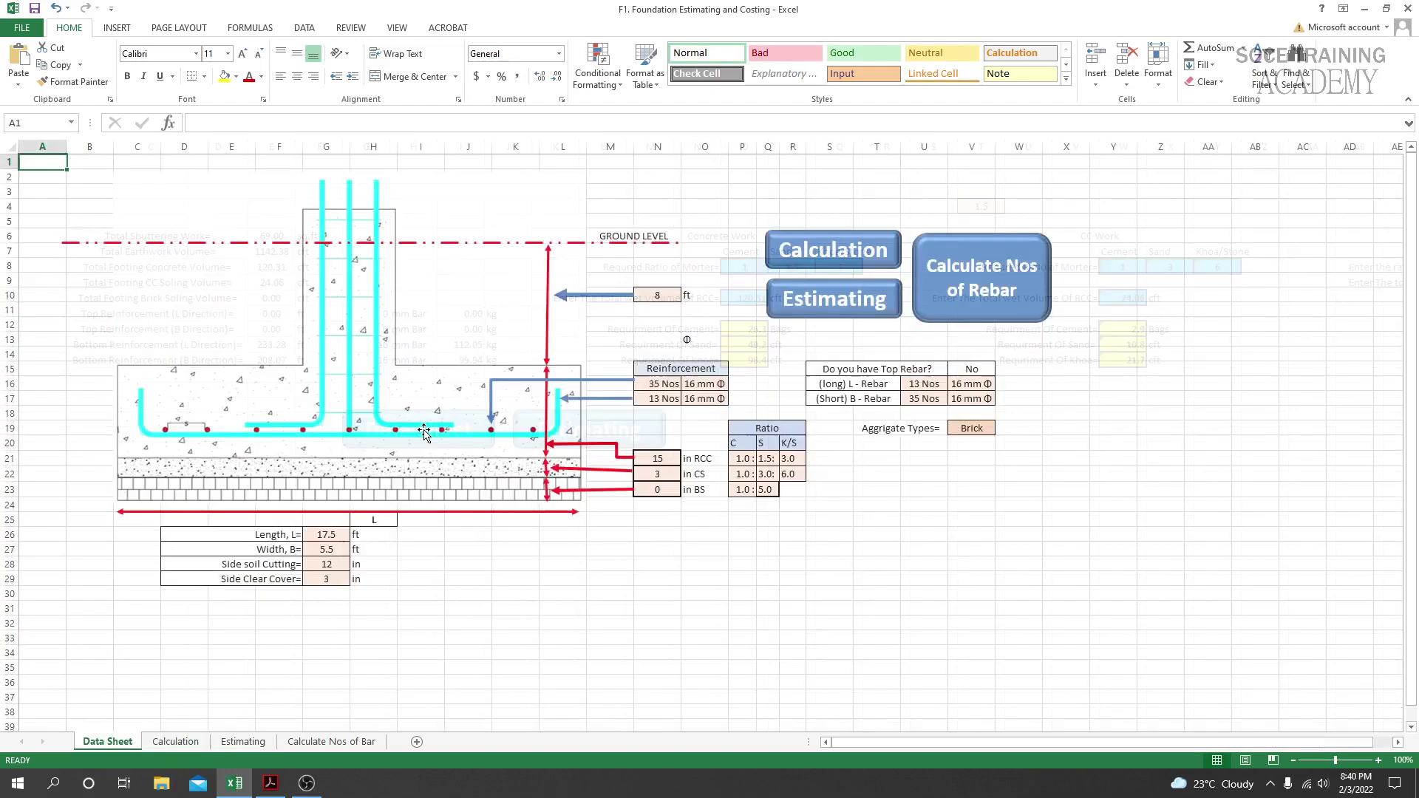
pyautogui.click(773, 266)
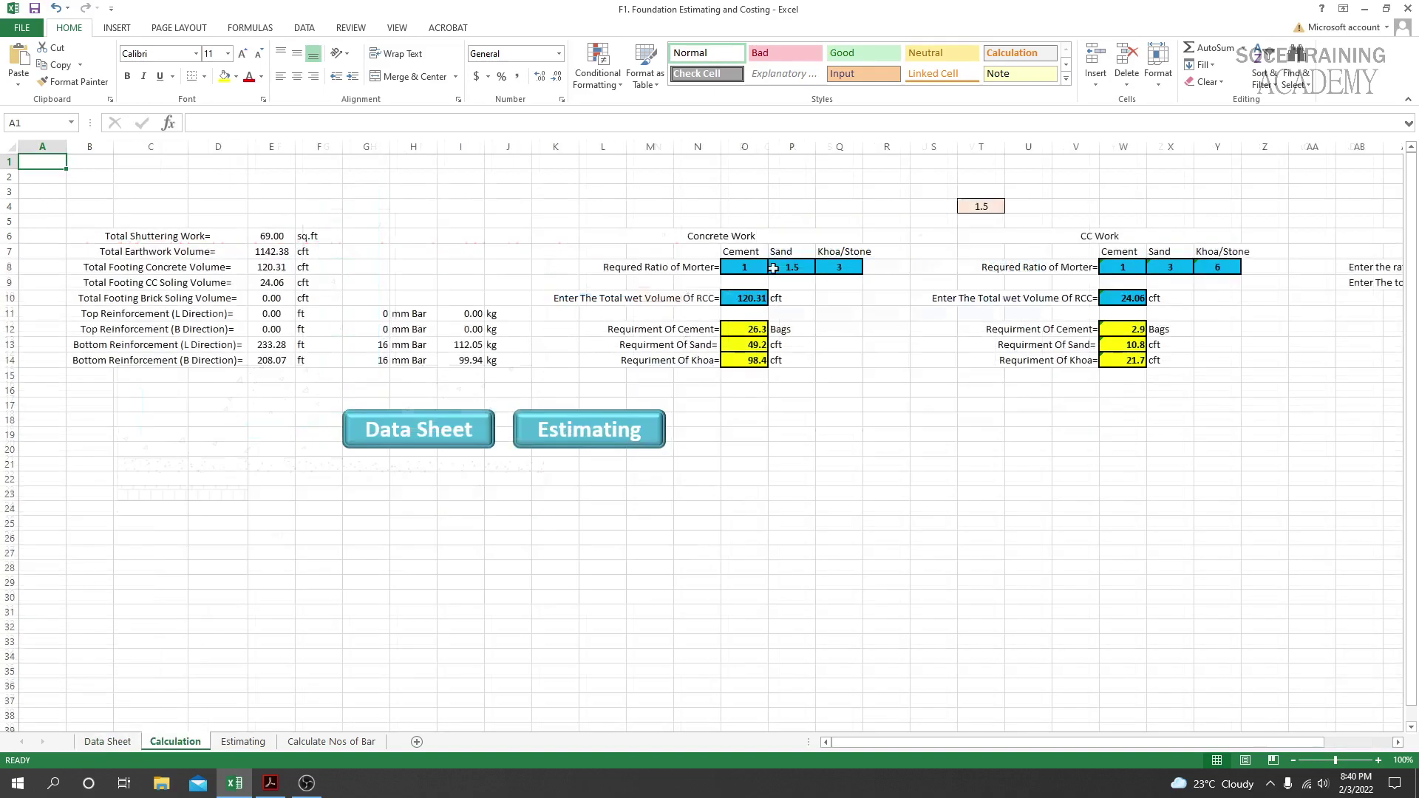
pyautogui.click(473, 428)
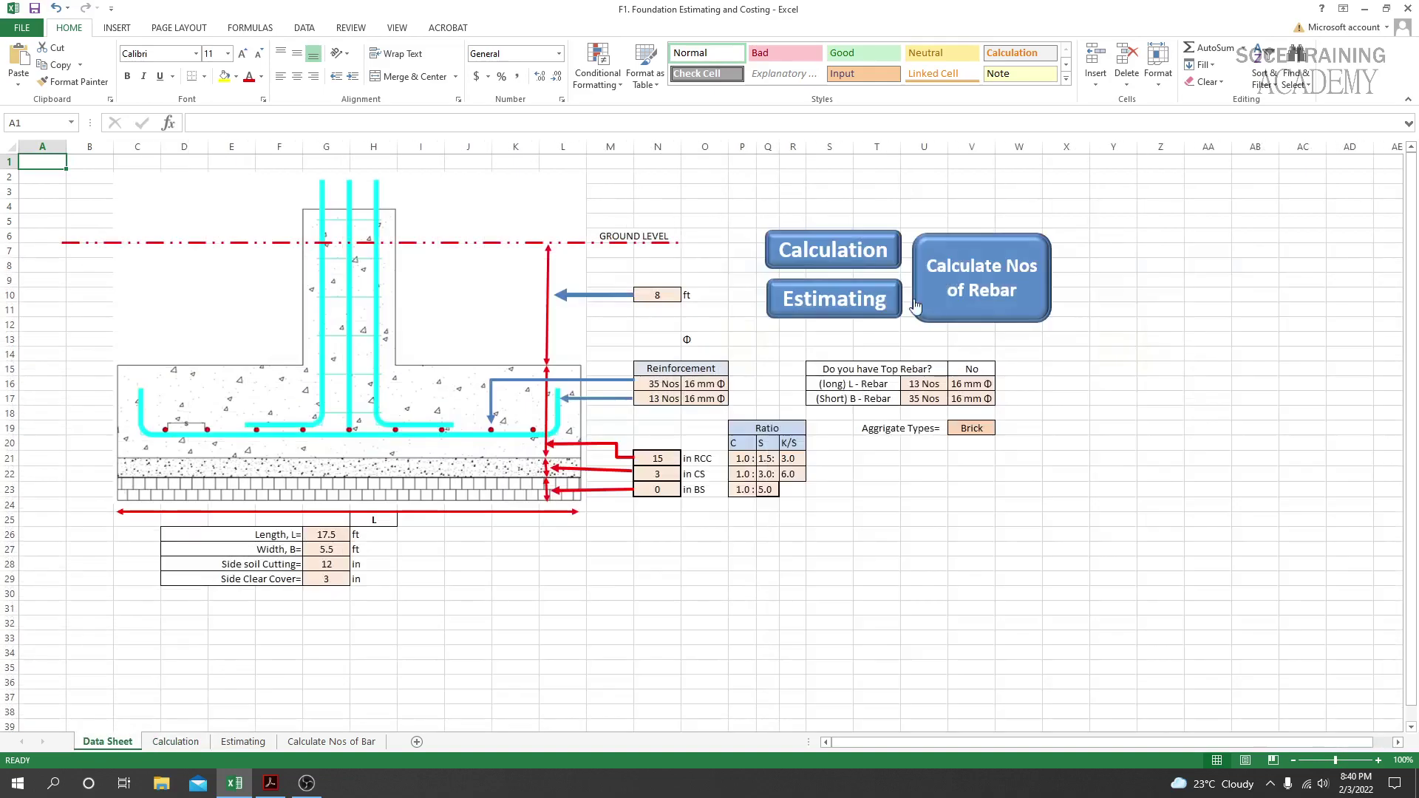
# Step: Open the Estimating sheet and examine the cement and sand quantities in the Total Foundation Cost table
pyautogui.click(838, 307)
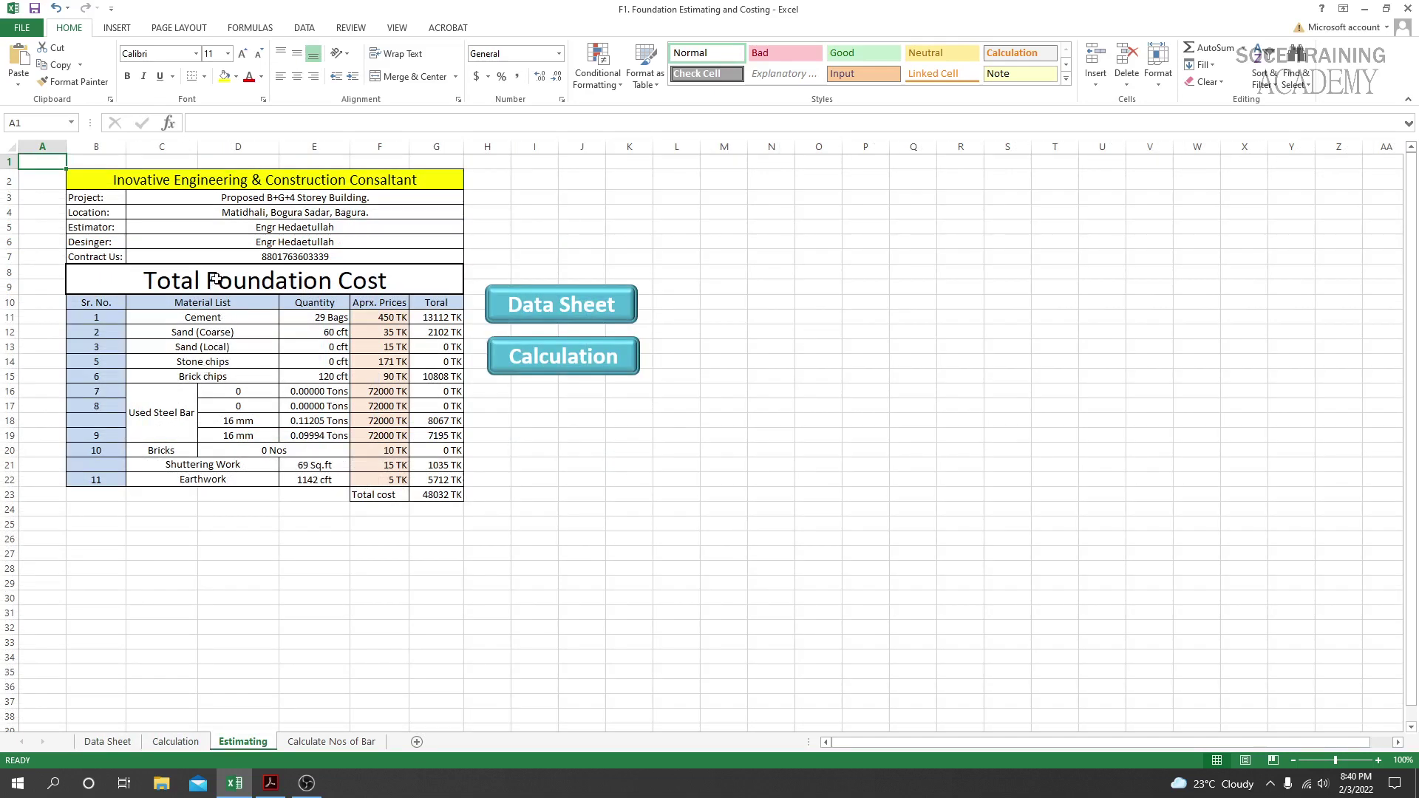
pyautogui.click(339, 320)
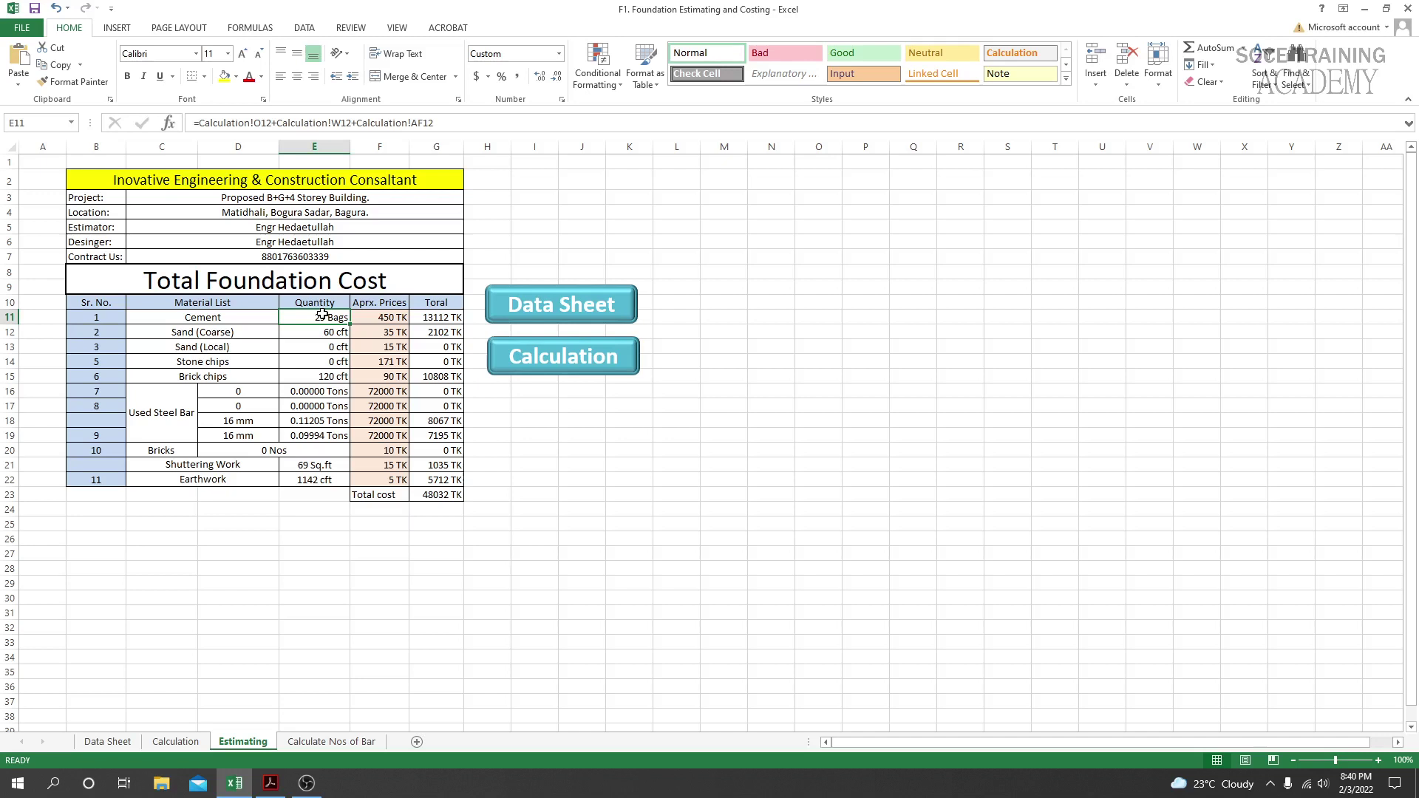
pyautogui.click(337, 336)
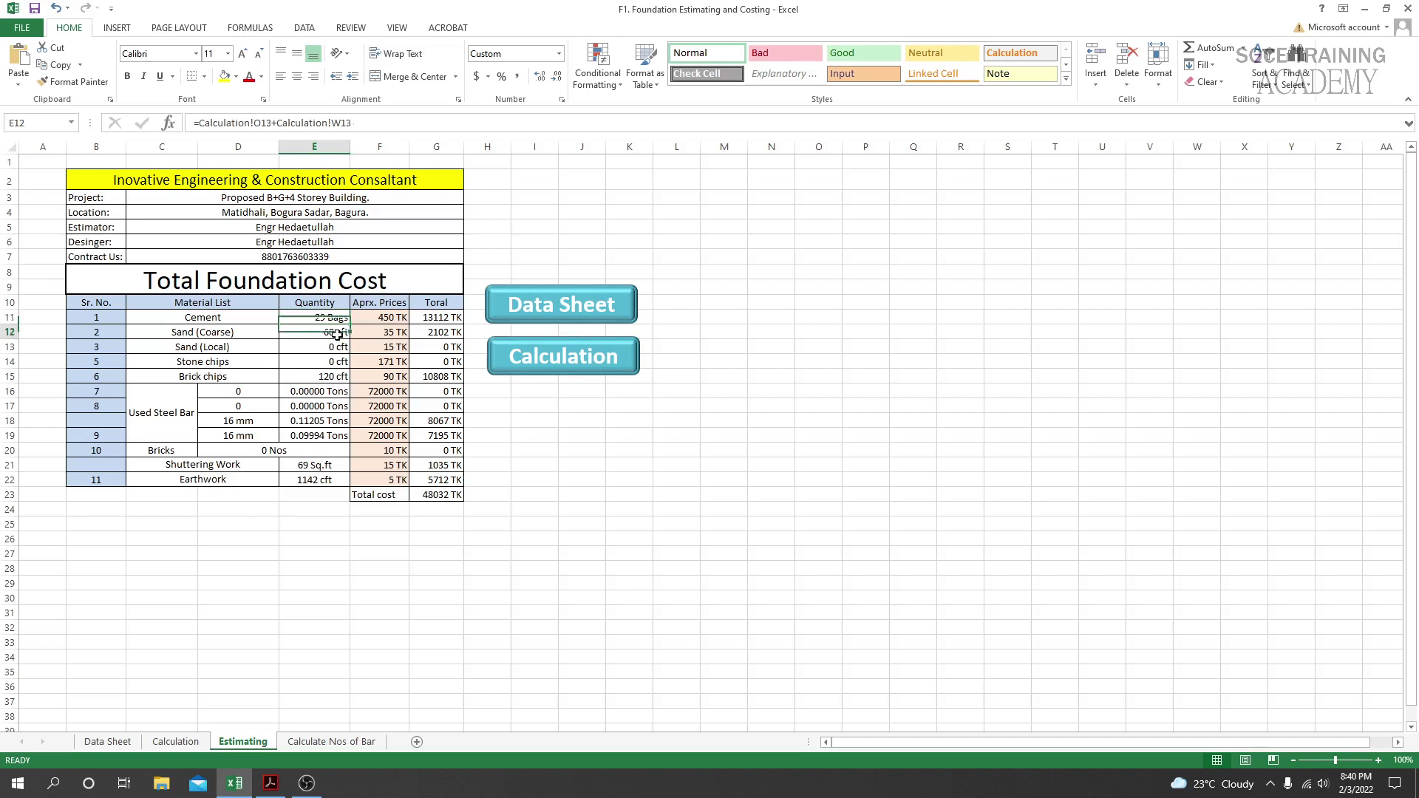
pyautogui.click(324, 319)
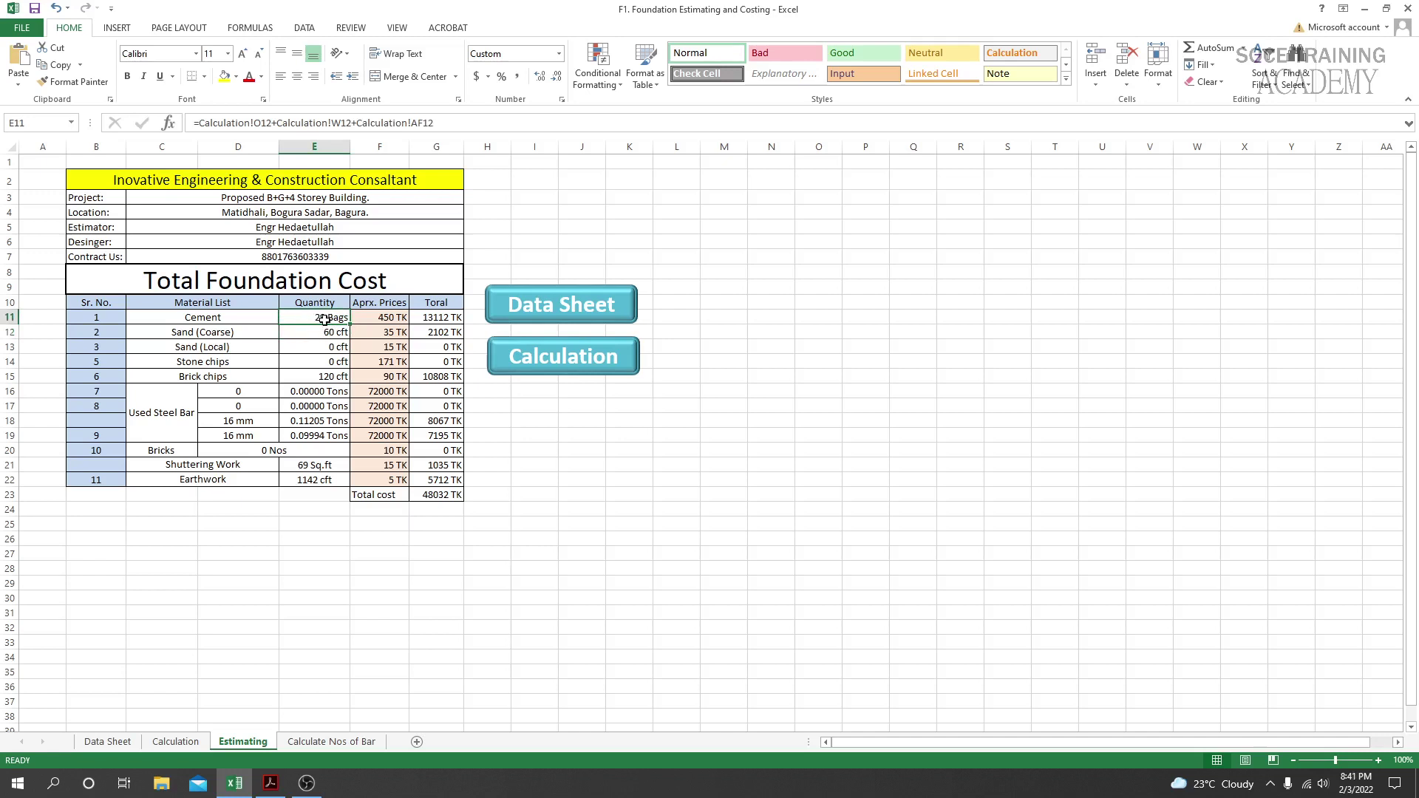
pyautogui.click(325, 335)
pyautogui.click(321, 318)
pyautogui.click(336, 346)
pyautogui.click(629, 464)
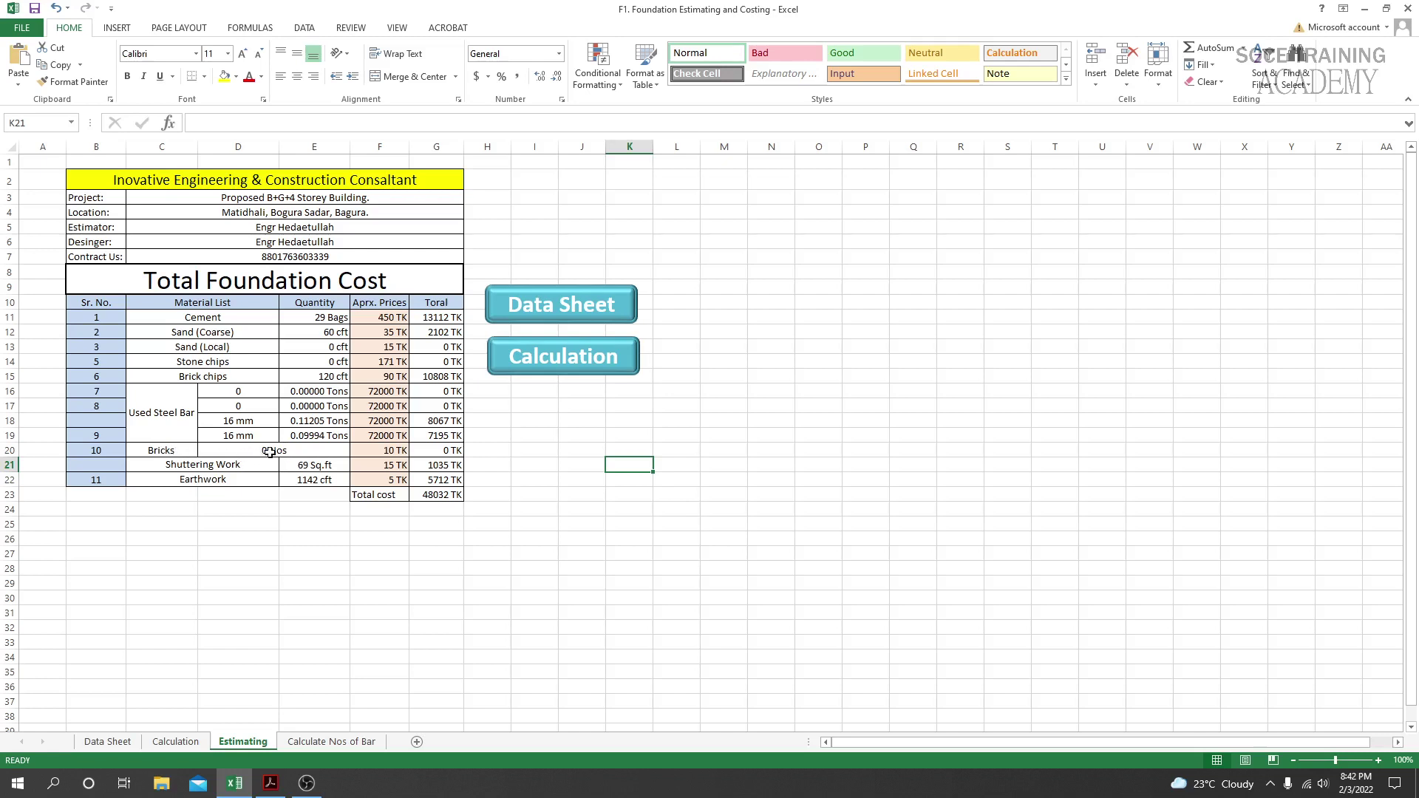
# Step: Set the brick soling (BS) thickness on the Data Sheet to 3 in
pyautogui.click(107, 742)
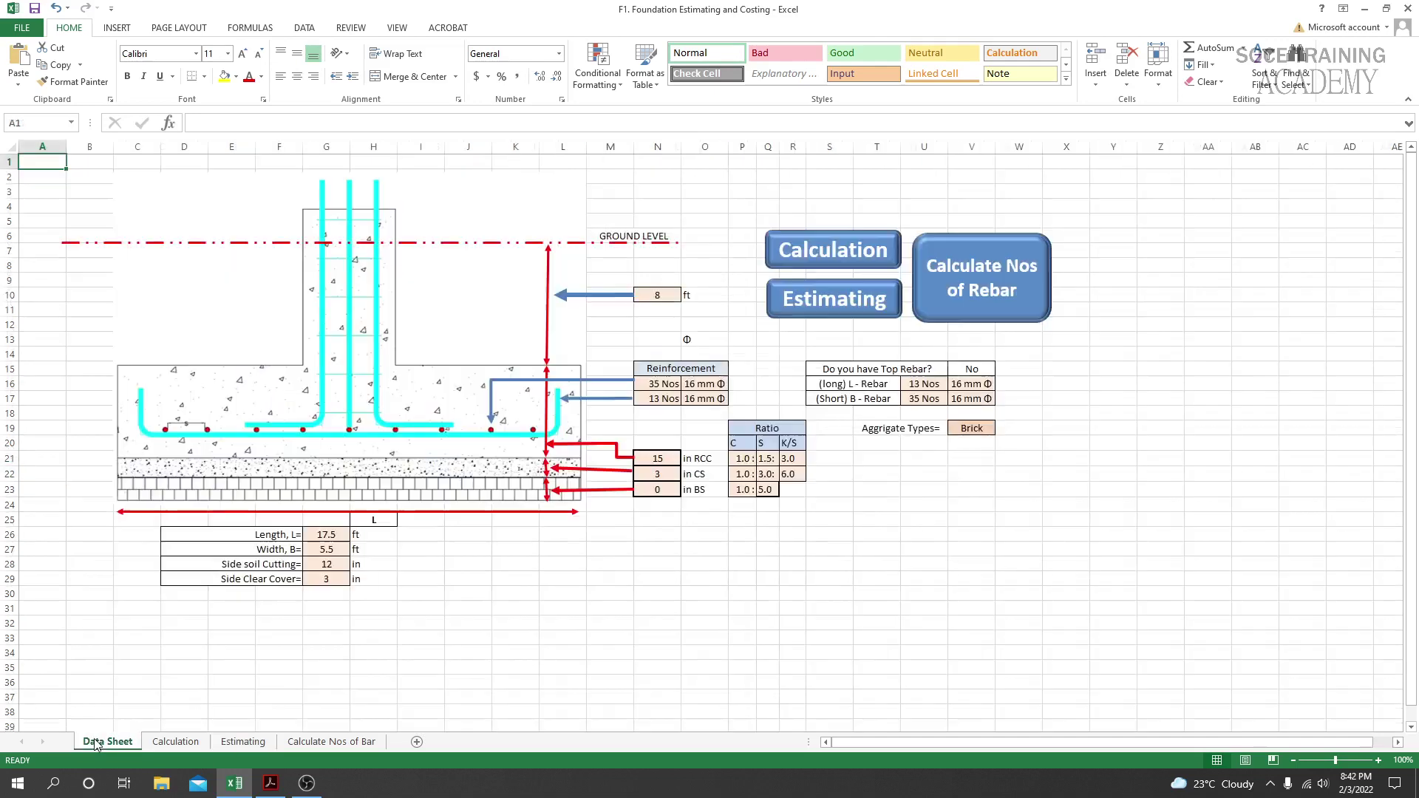
pyautogui.click(658, 491)
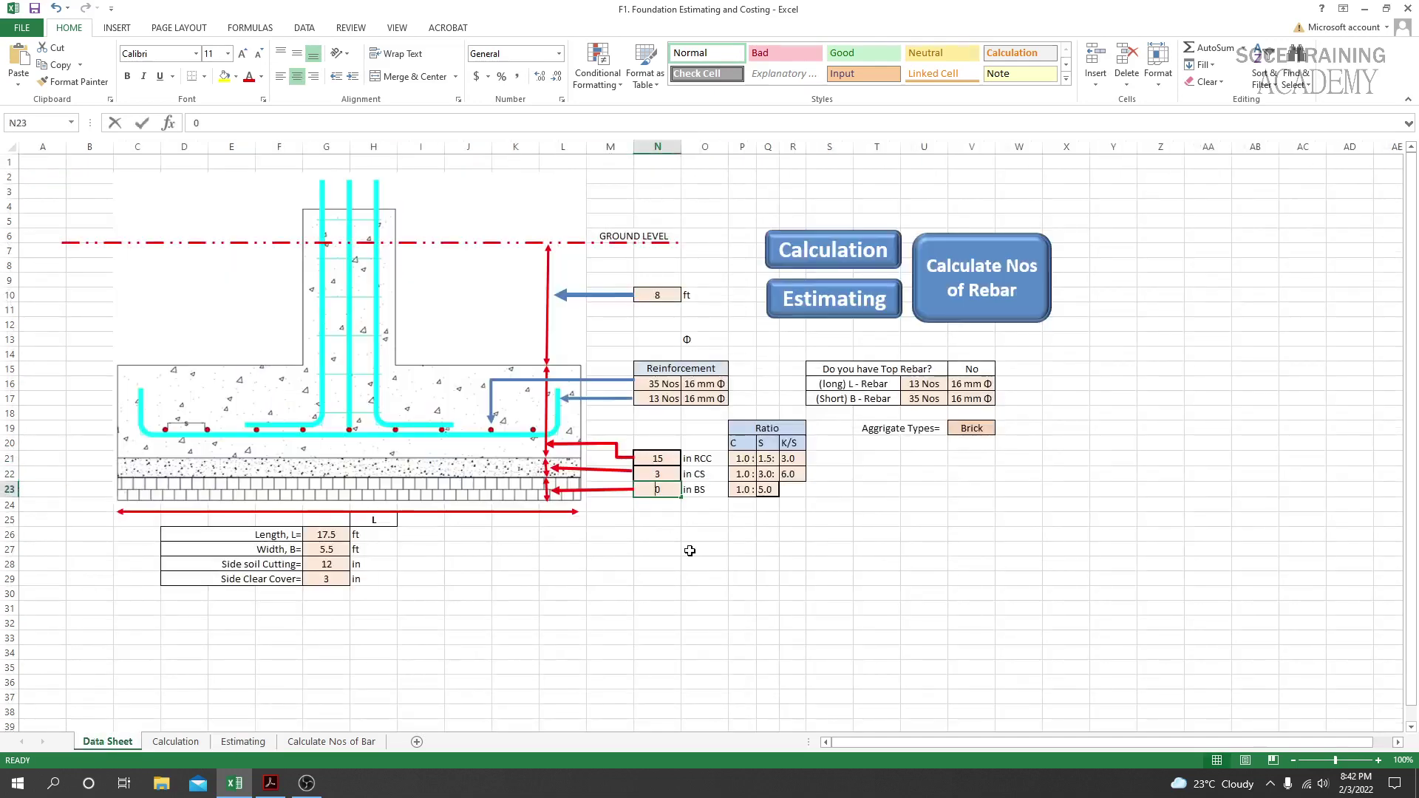
pyautogui.write('3')
pyautogui.press('Return')
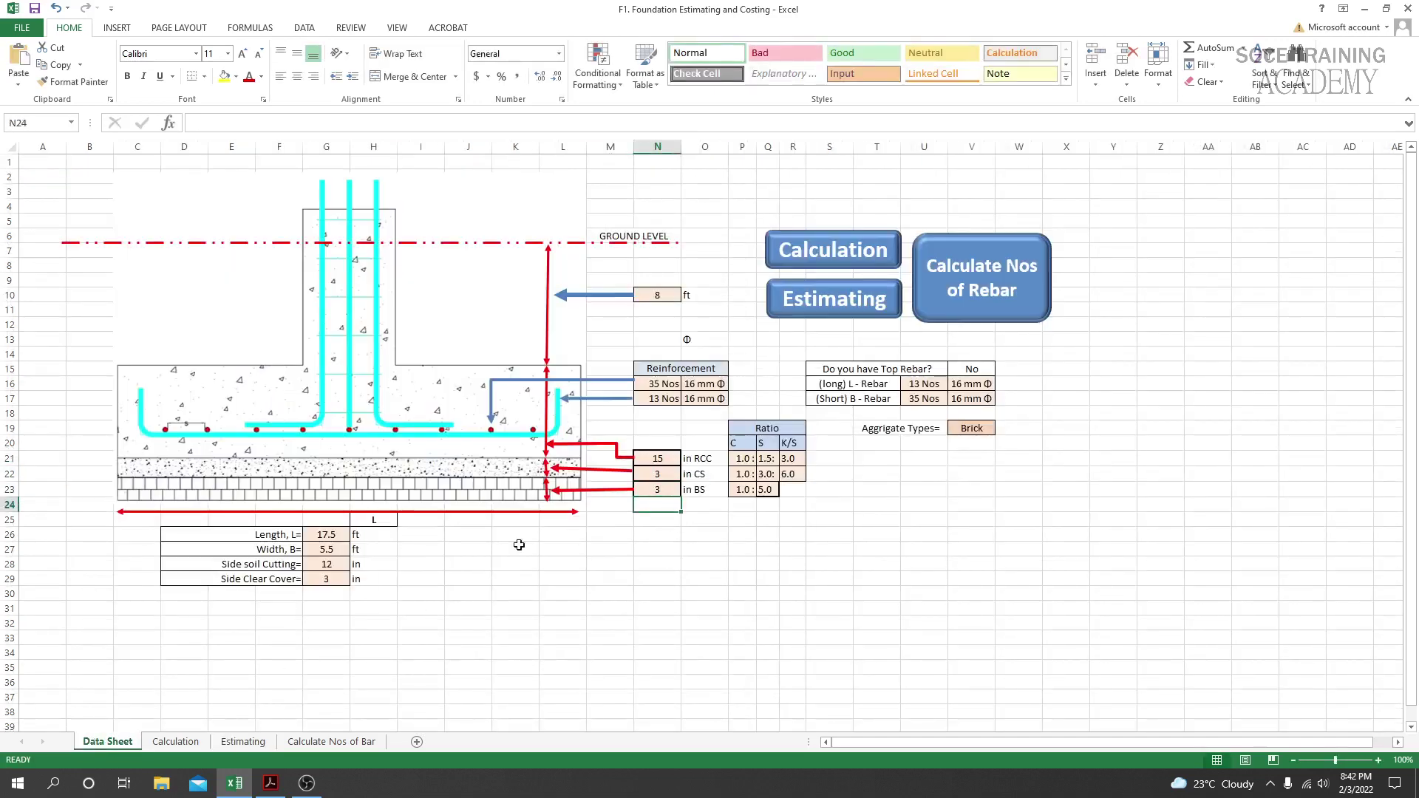
# Step: Reopen the Estimating sheet and review the approximate prices of the cement, sand, brick chips and steel bars
pyautogui.click(838, 300)
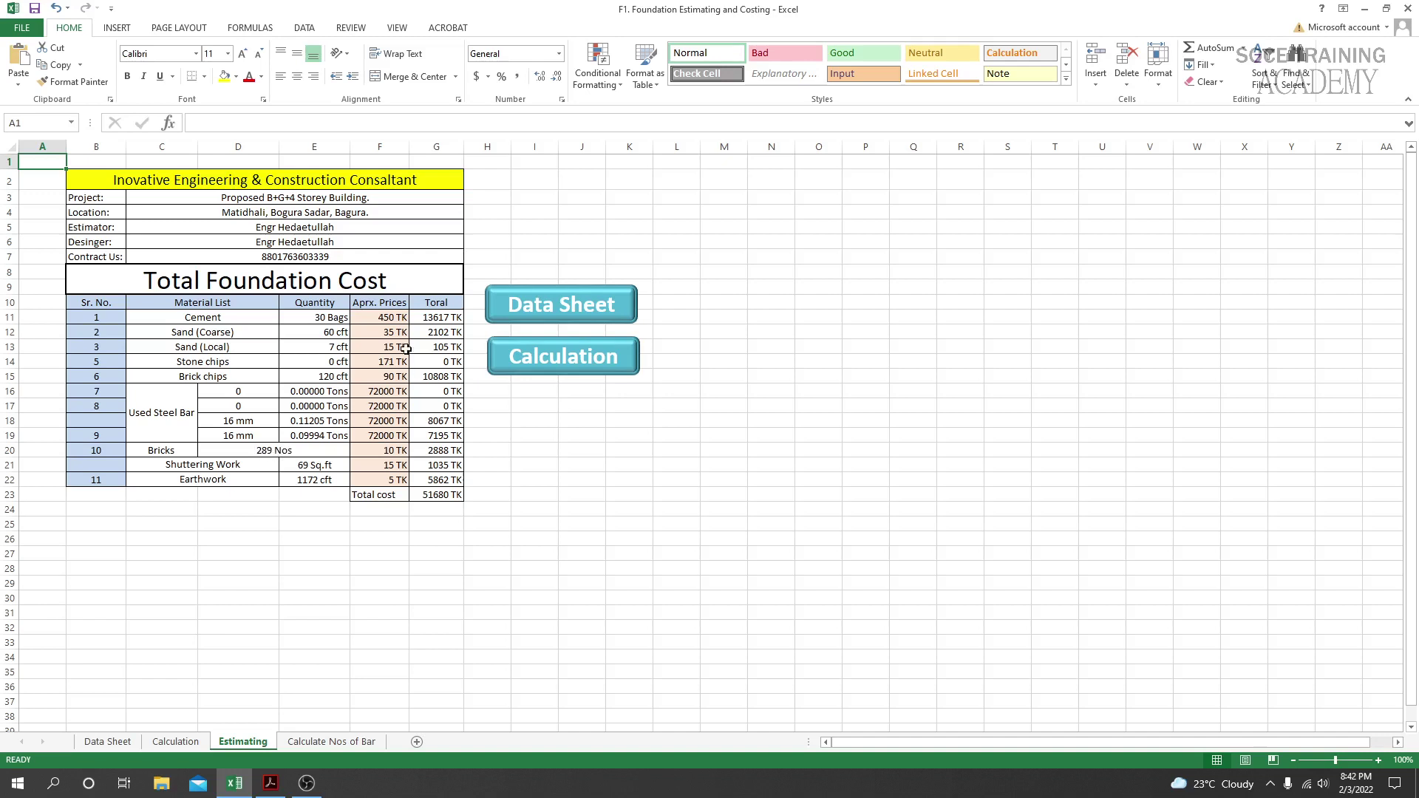
pyautogui.click(386, 317)
pyautogui.click(387, 334)
pyautogui.click(390, 350)
pyautogui.click(391, 377)
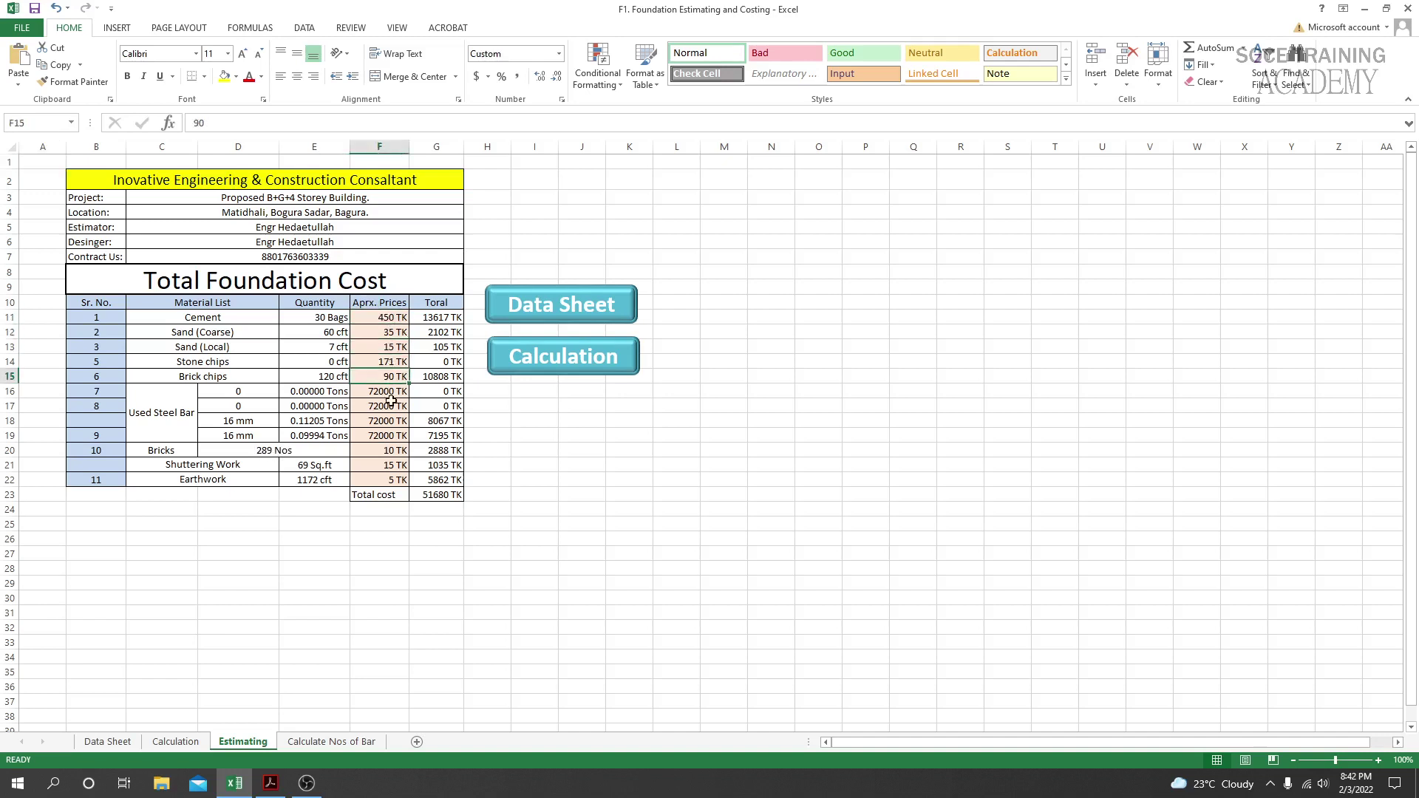
pyautogui.click(391, 405)
pyautogui.click(392, 437)
# Step: Review the shuttering work and earthwork prices and the total cost formula in the Total Foundation Cost table
pyautogui.click(390, 464)
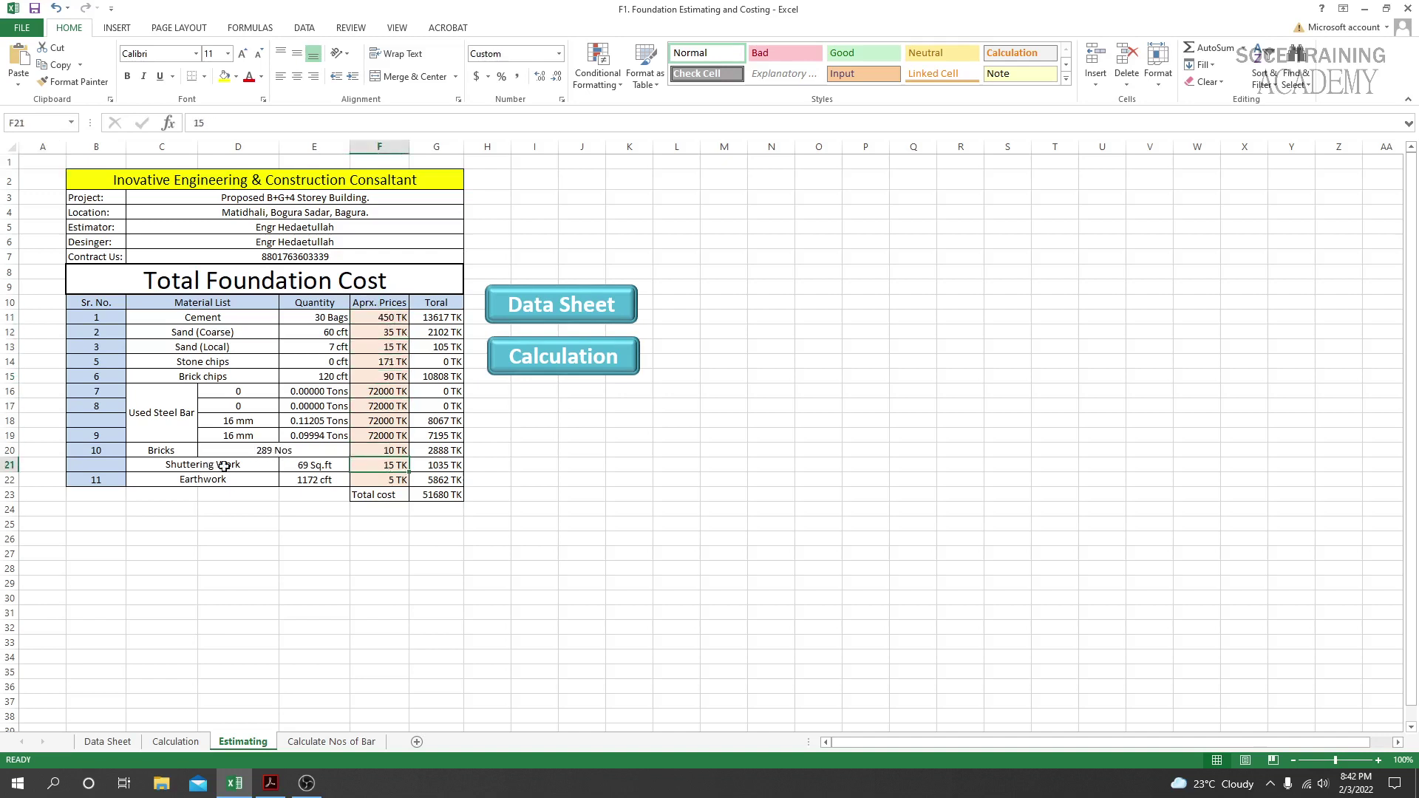
pyautogui.click(395, 477)
pyautogui.click(389, 464)
pyautogui.click(393, 481)
pyautogui.click(393, 464)
pyautogui.click(394, 481)
pyautogui.click(446, 530)
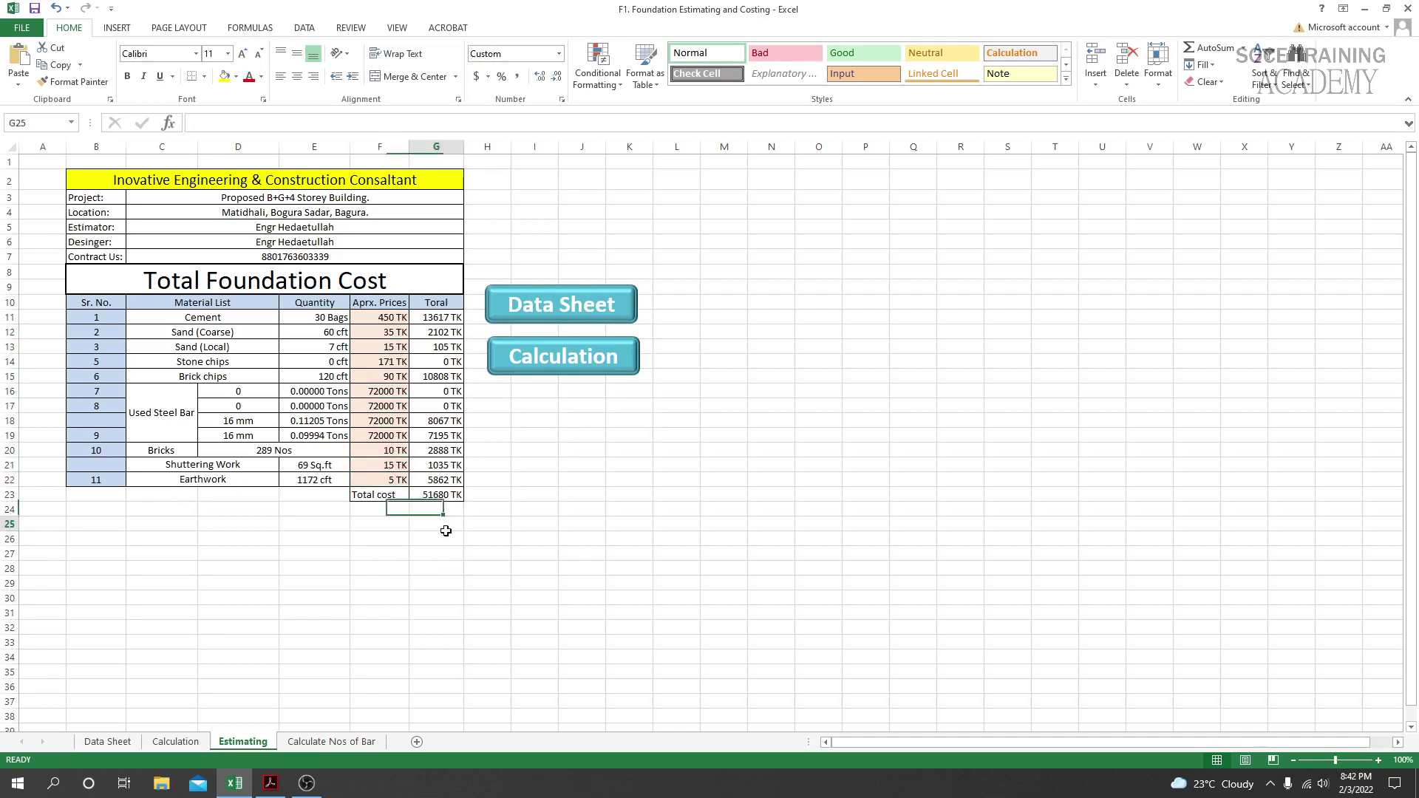
pyautogui.click(452, 494)
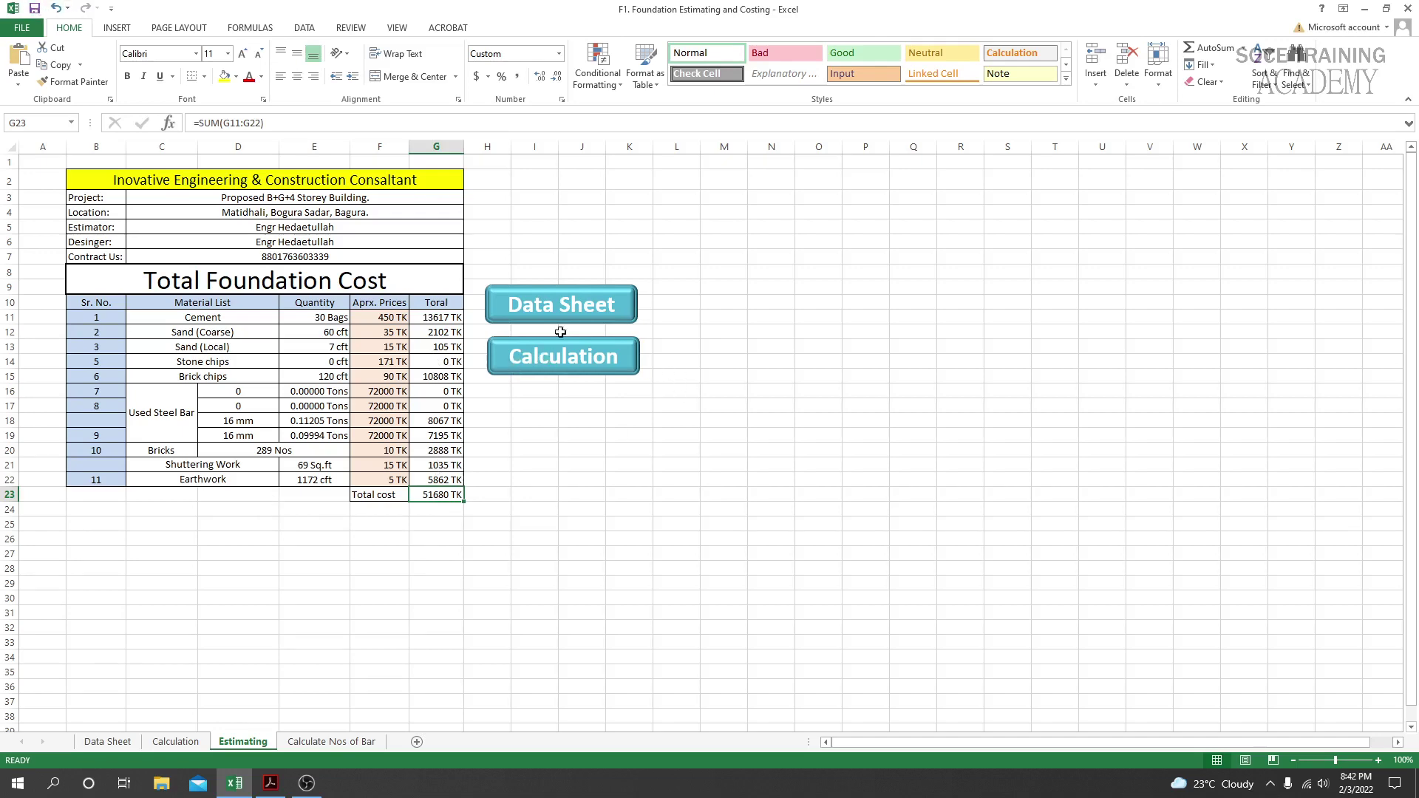
# Step: Go through the Data Sheet to the Calculate Nos of Bar sheet and examine its L/B and CC inputs
pyautogui.click(567, 301)
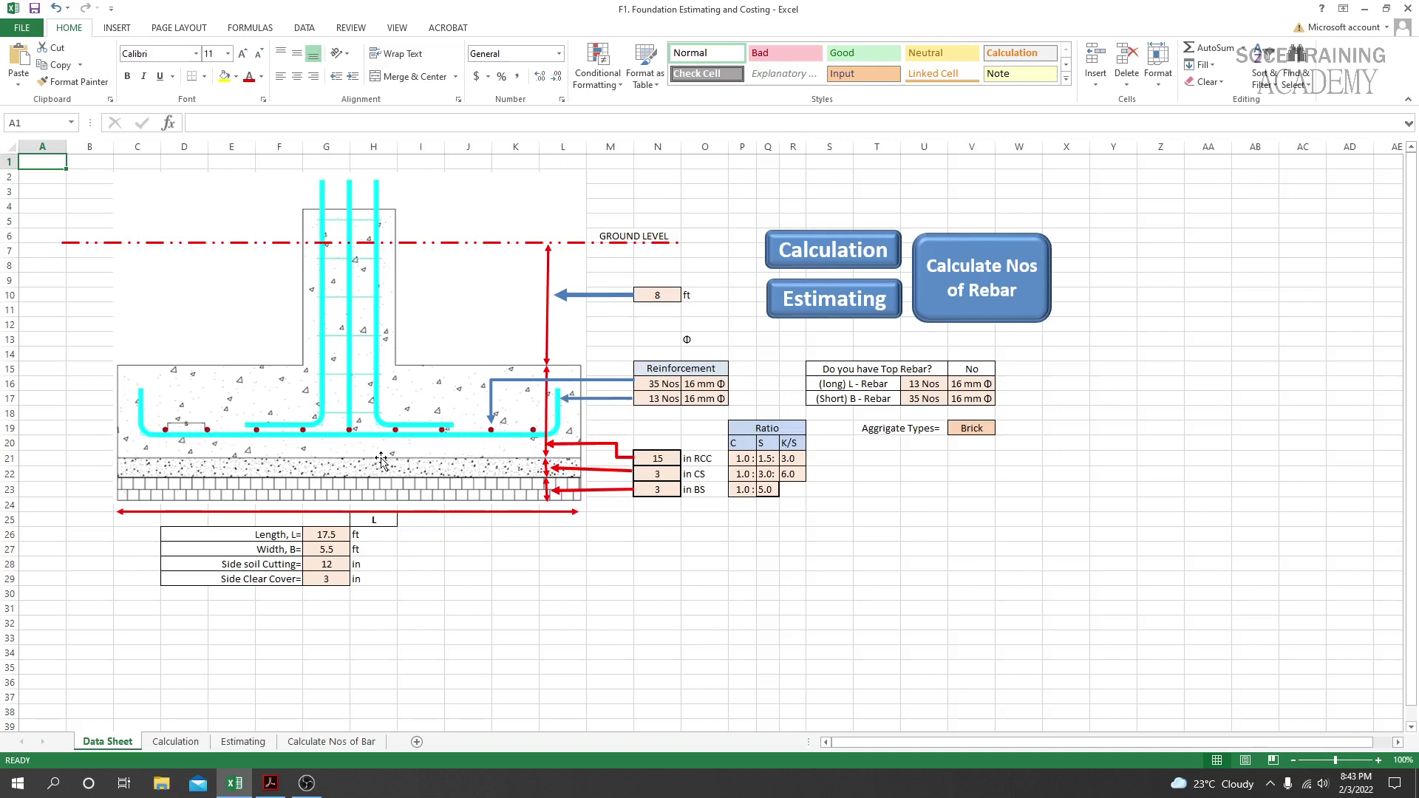
pyautogui.click(987, 280)
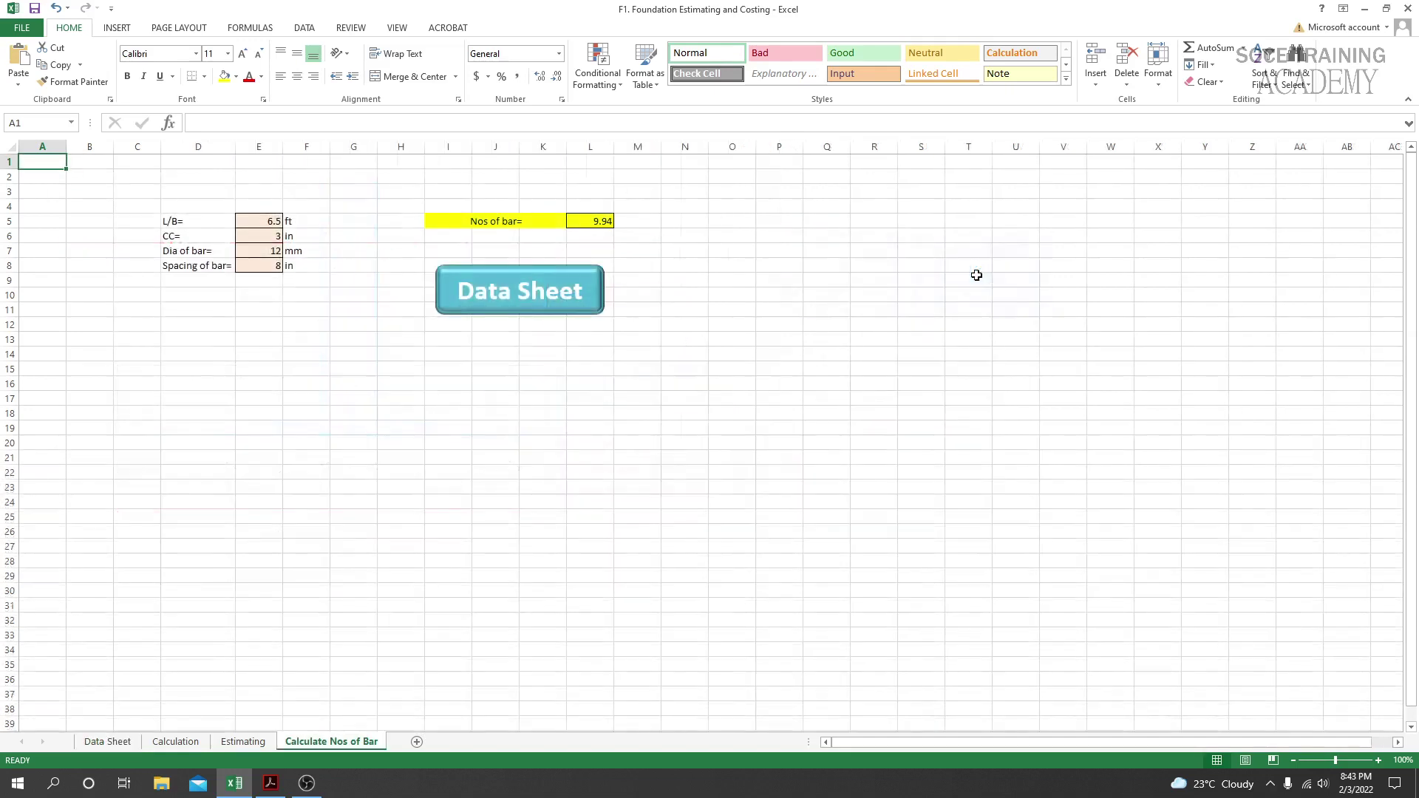
pyautogui.click(260, 221)
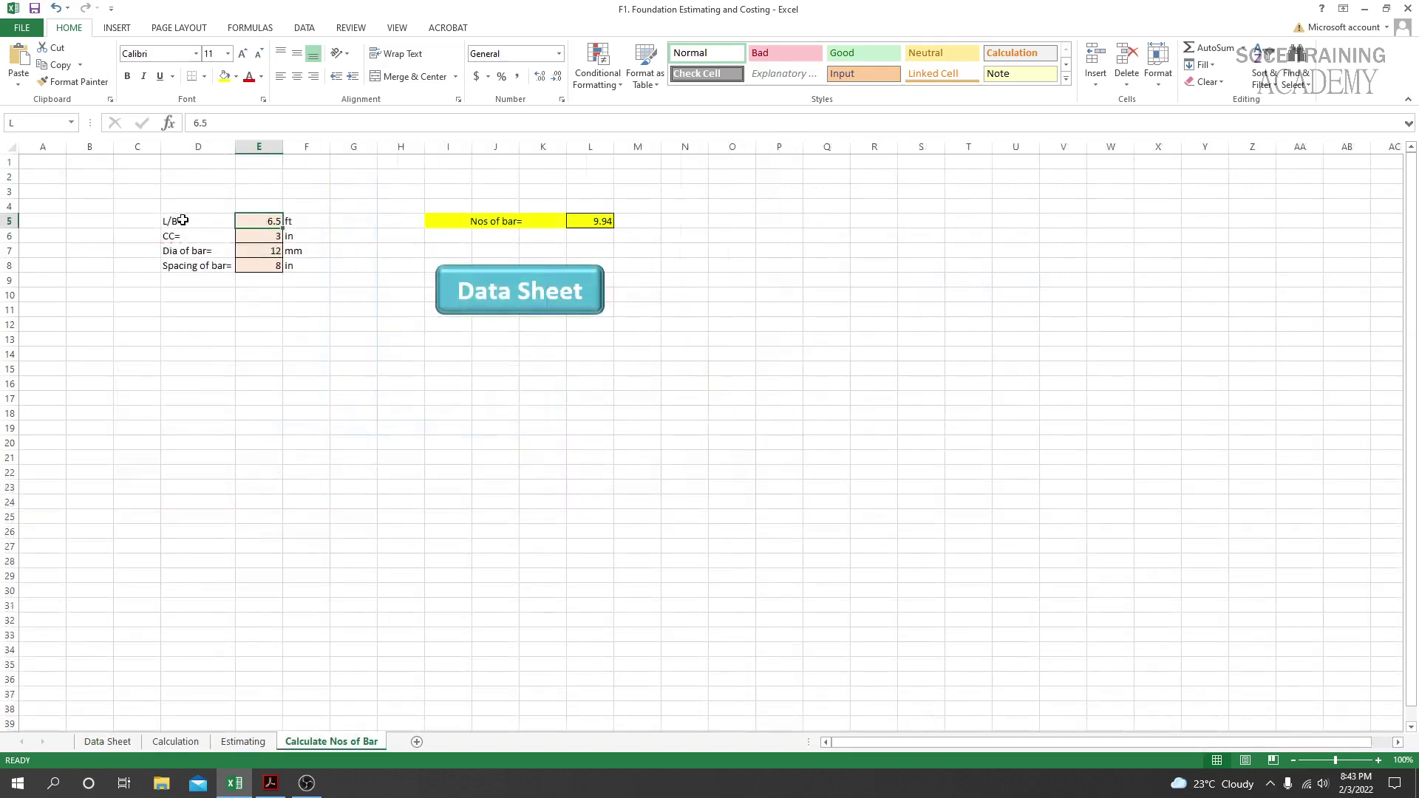
pyautogui.click(270, 237)
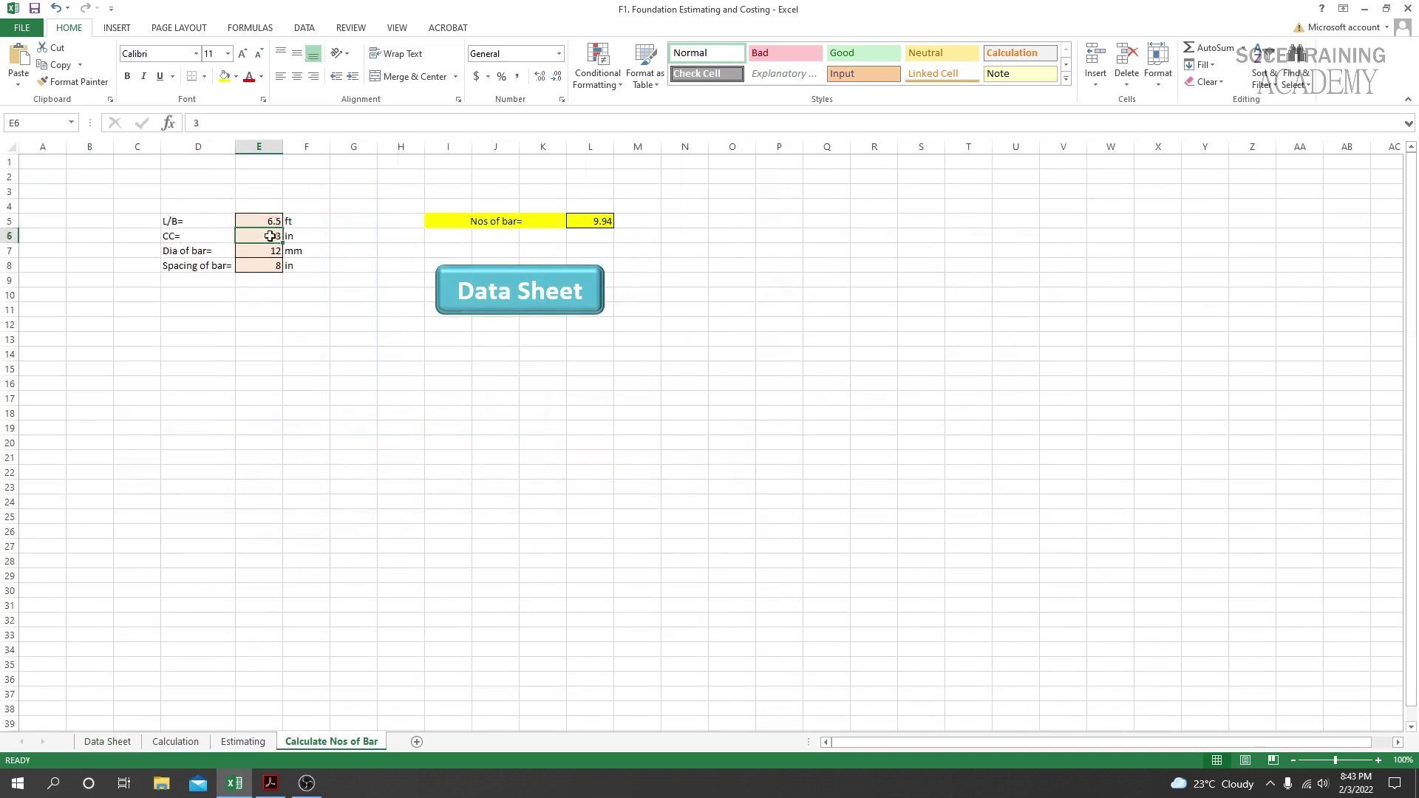
pyautogui.click(264, 218)
pyautogui.click(270, 238)
pyautogui.click(269, 222)
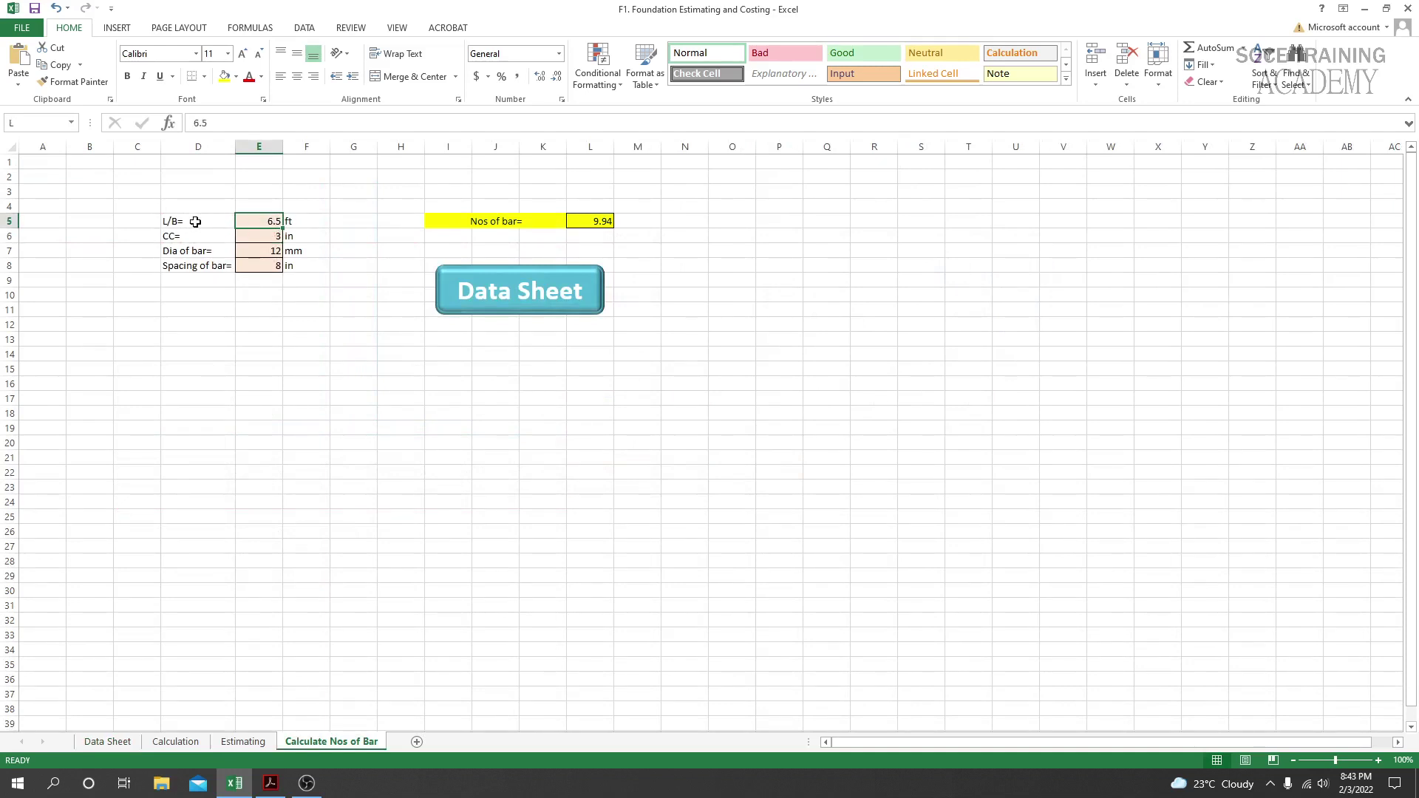
pyautogui.click(264, 238)
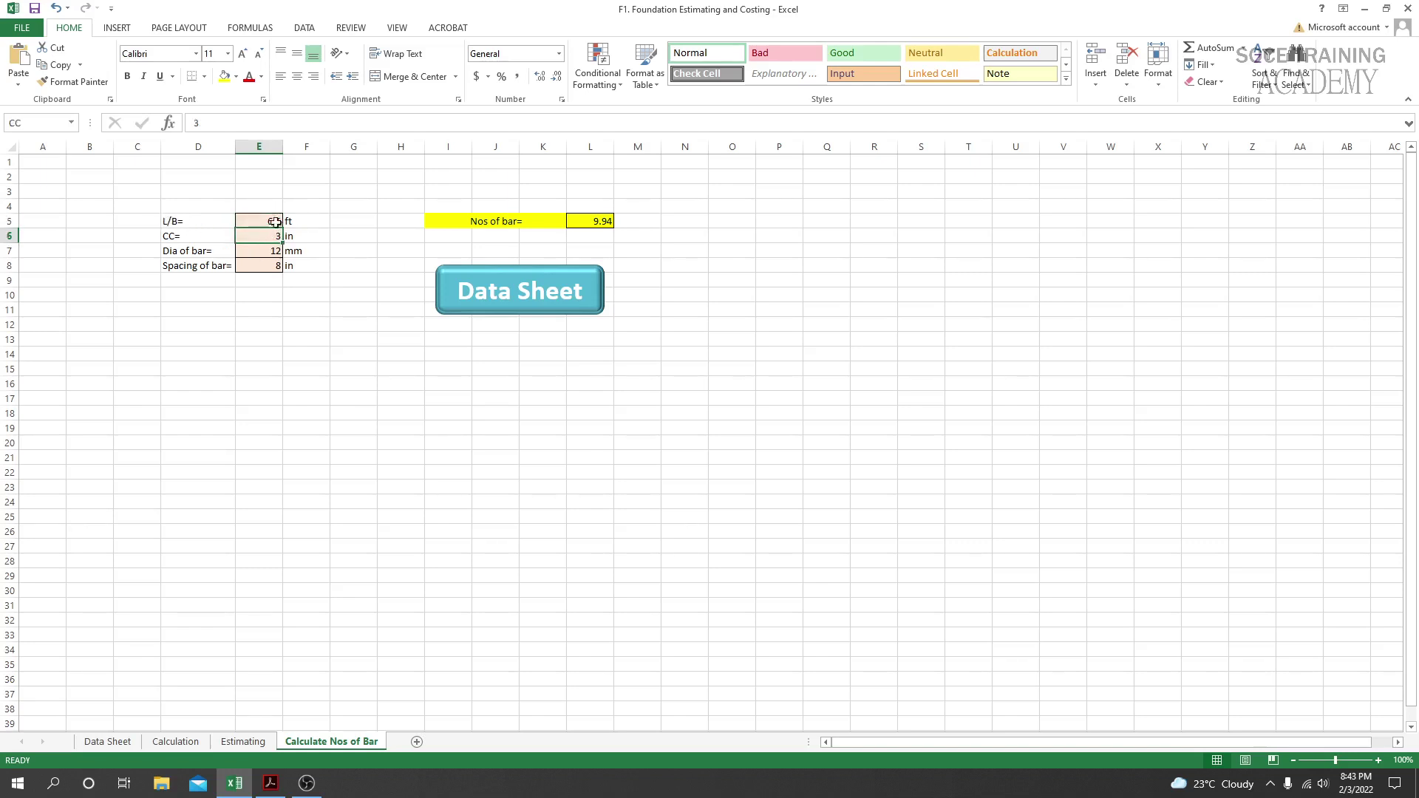
# Step: Set the bar diameter on the Calculate Nos of Bar sheet to 16 mm
pyautogui.click(256, 253)
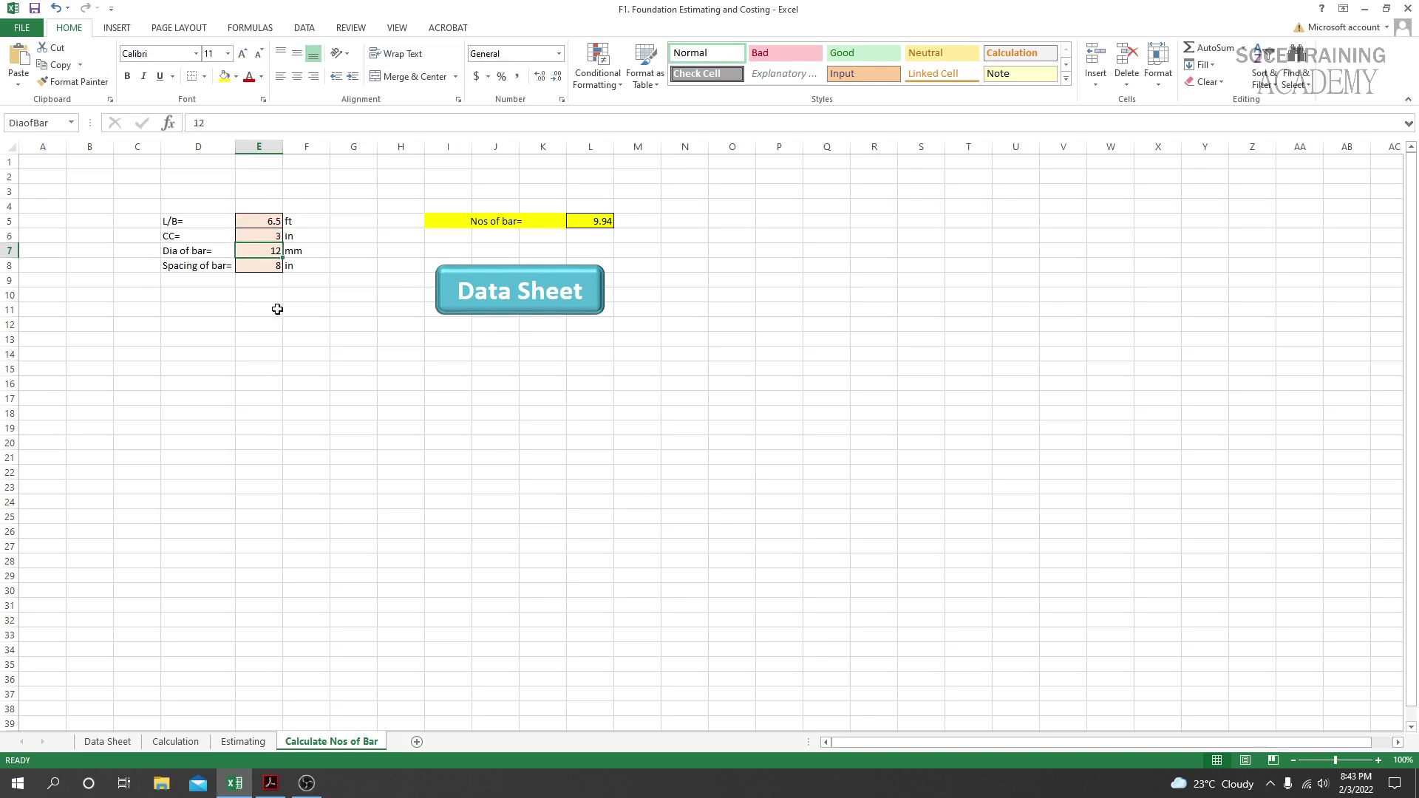
pyautogui.write('1')
pyautogui.press('Return')
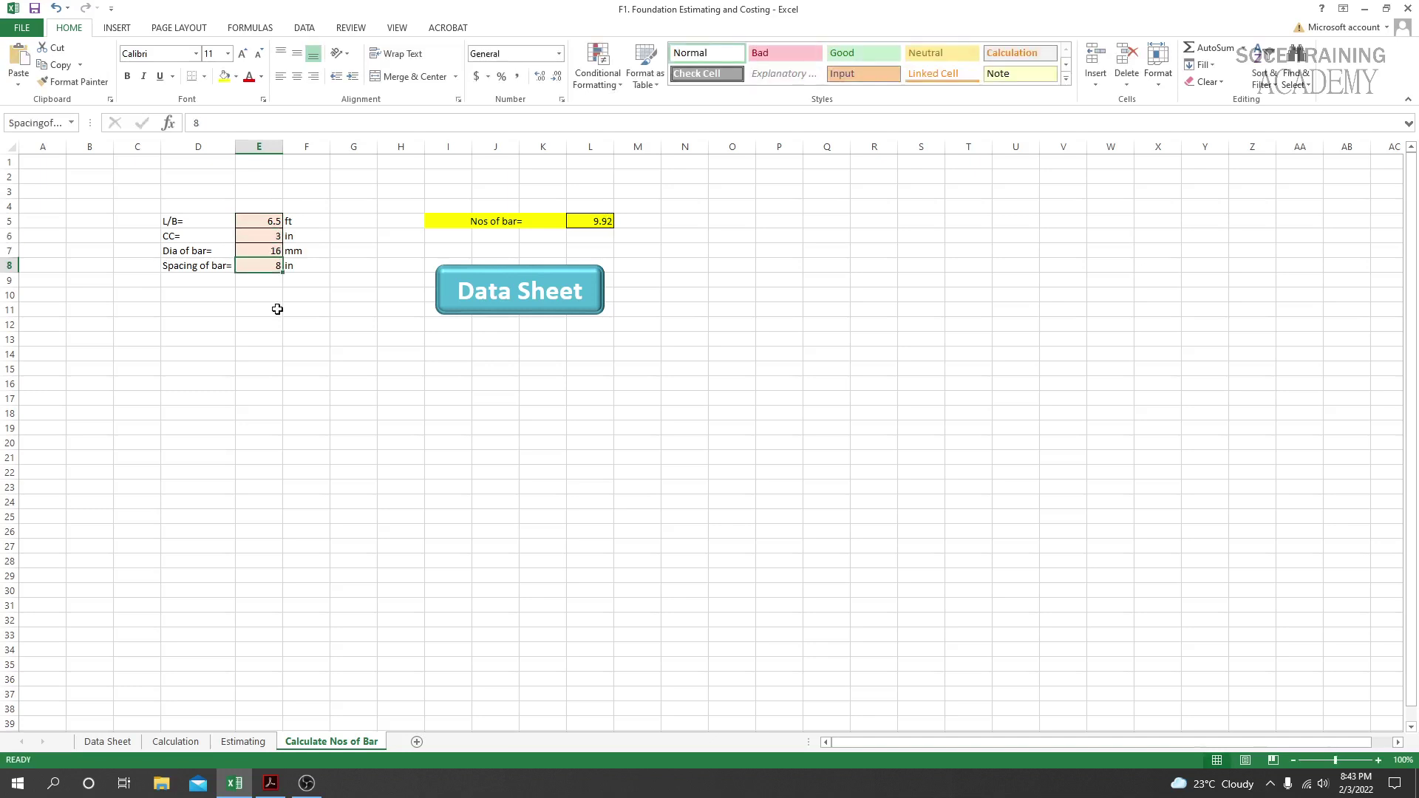
pyautogui.click(286, 312)
pyautogui.click(263, 268)
pyautogui.click(270, 290)
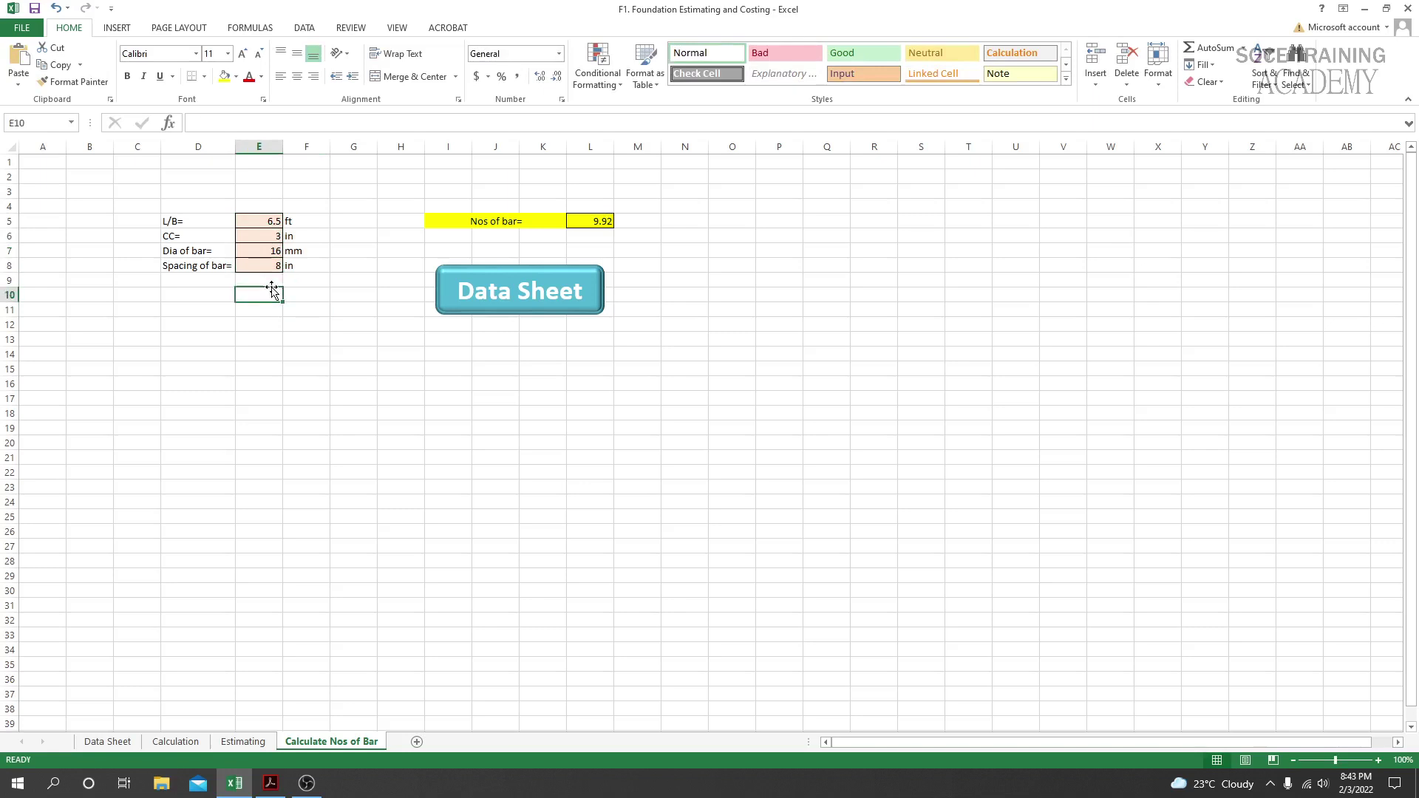
pyautogui.click(270, 267)
pyautogui.write('65')
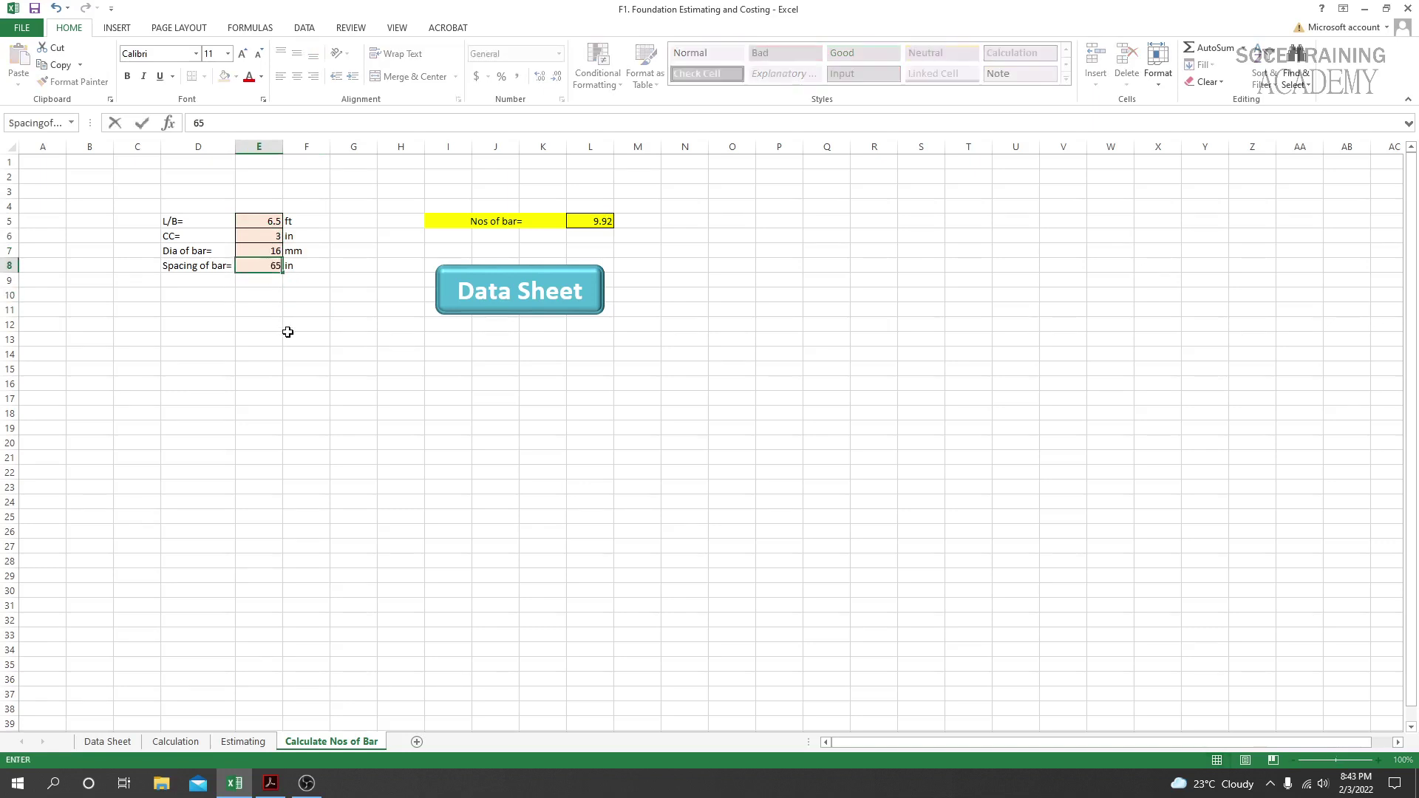
pyautogui.press('Return')
# Step: Set the spacing of bar to 6 in
pyautogui.click(271, 265)
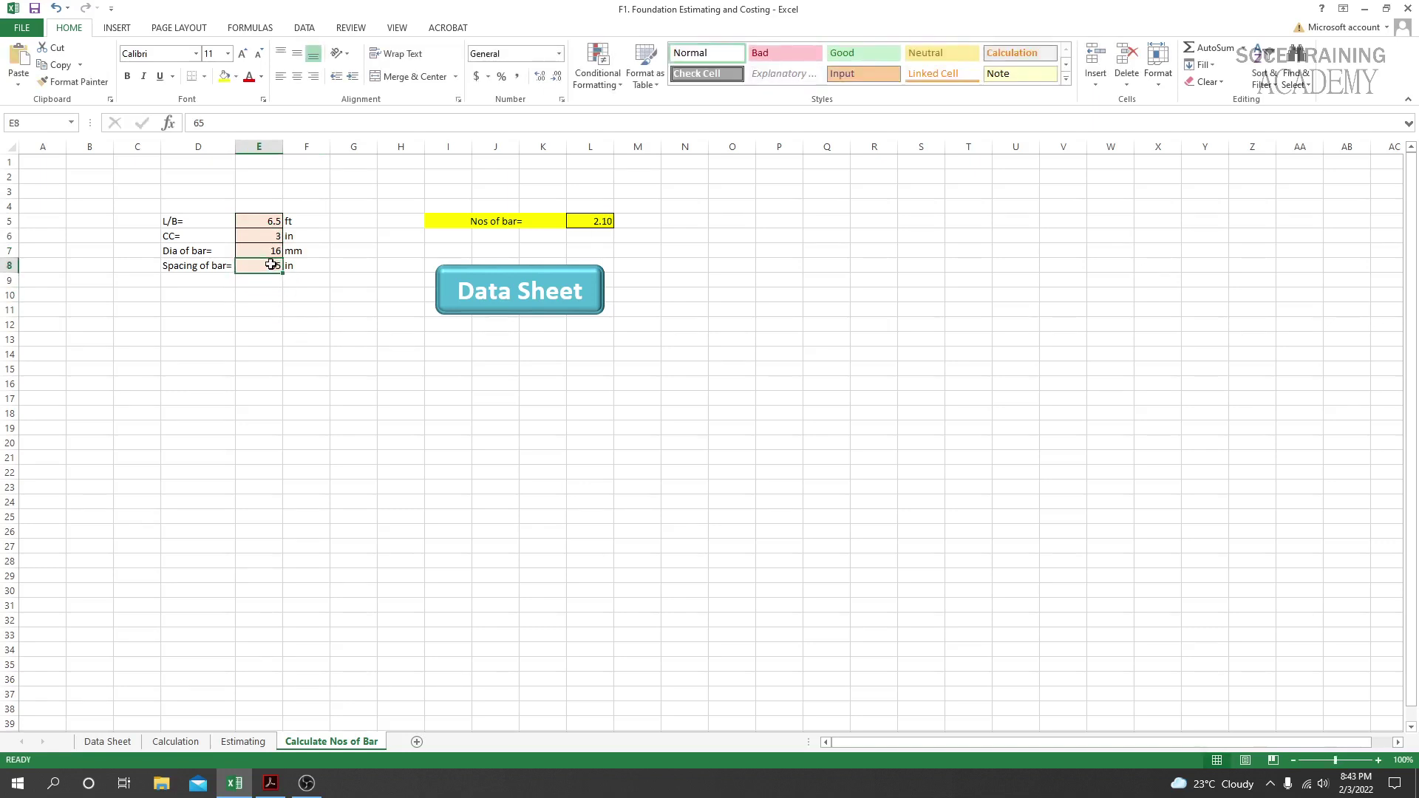
pyautogui.write('6')
pyautogui.press('Return')
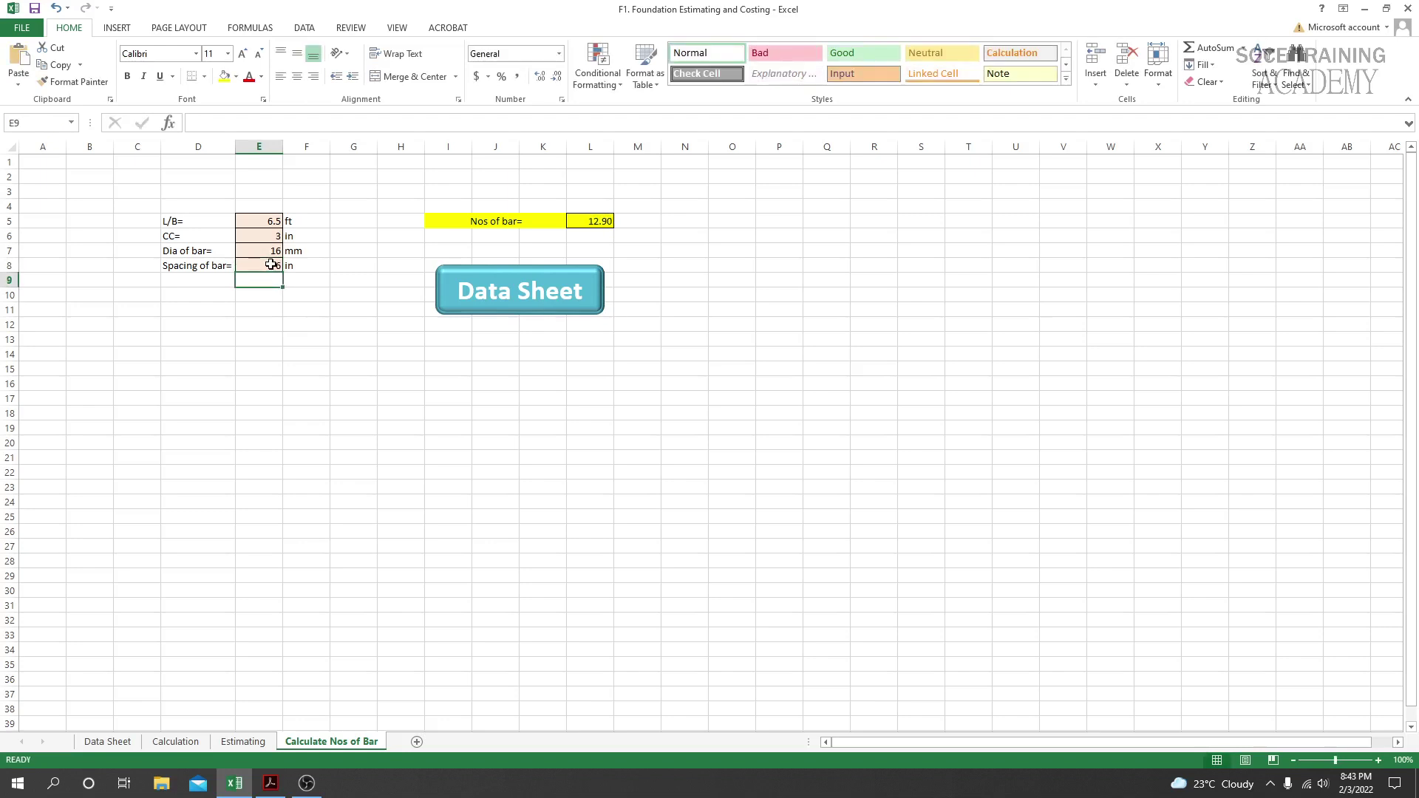
pyautogui.click(303, 330)
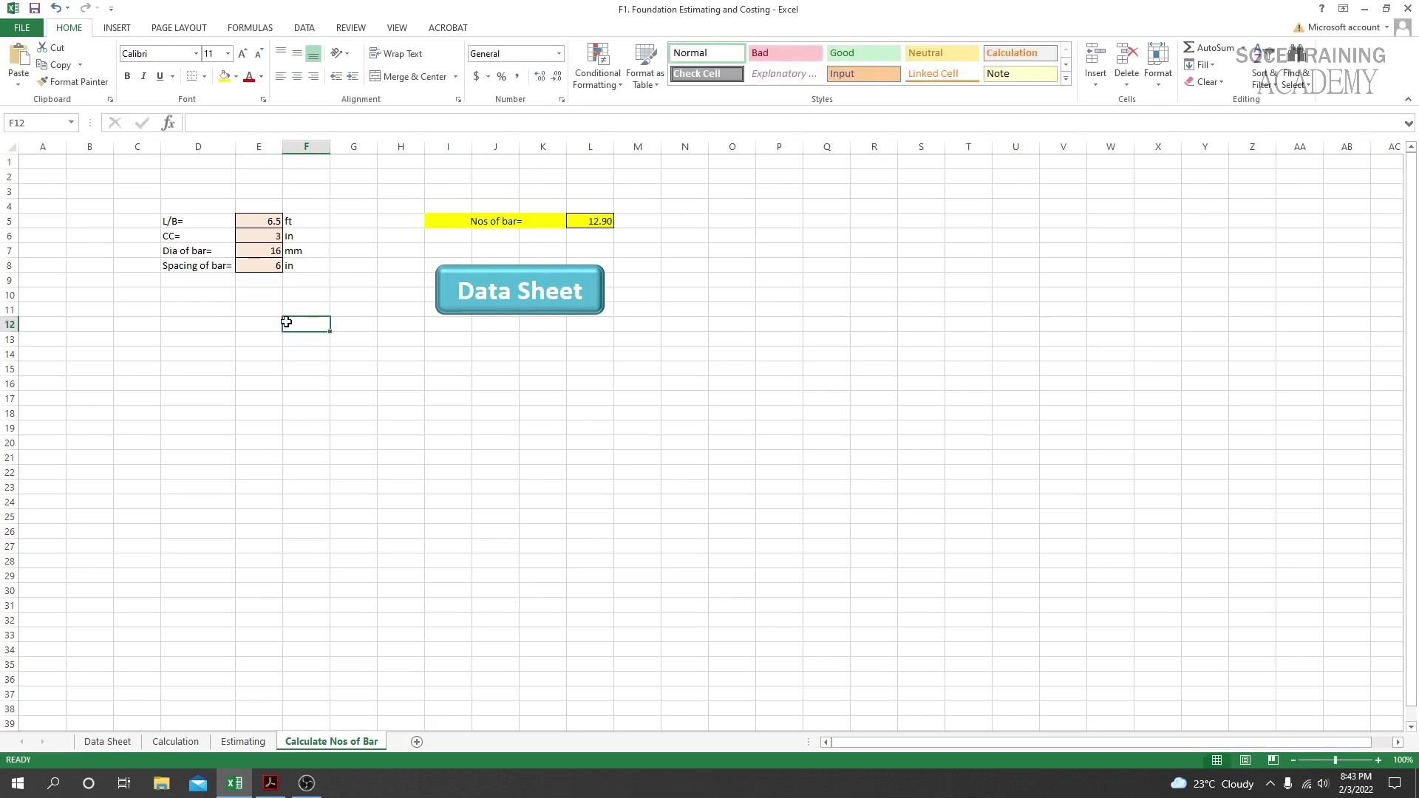
# Step: Recheck the bar diameter and set the L/B dimension to 20 ft
pyautogui.click(267, 252)
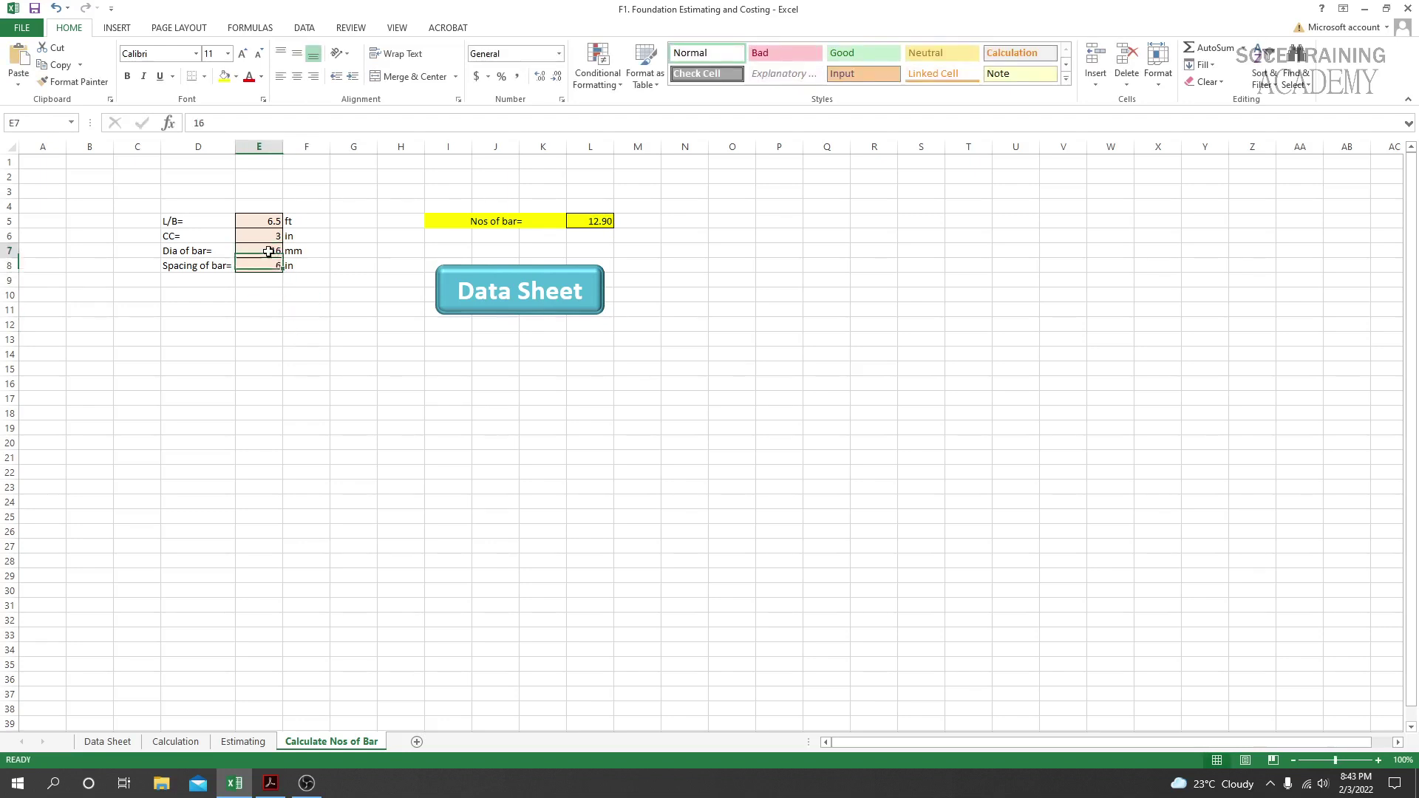
pyautogui.click(265, 222)
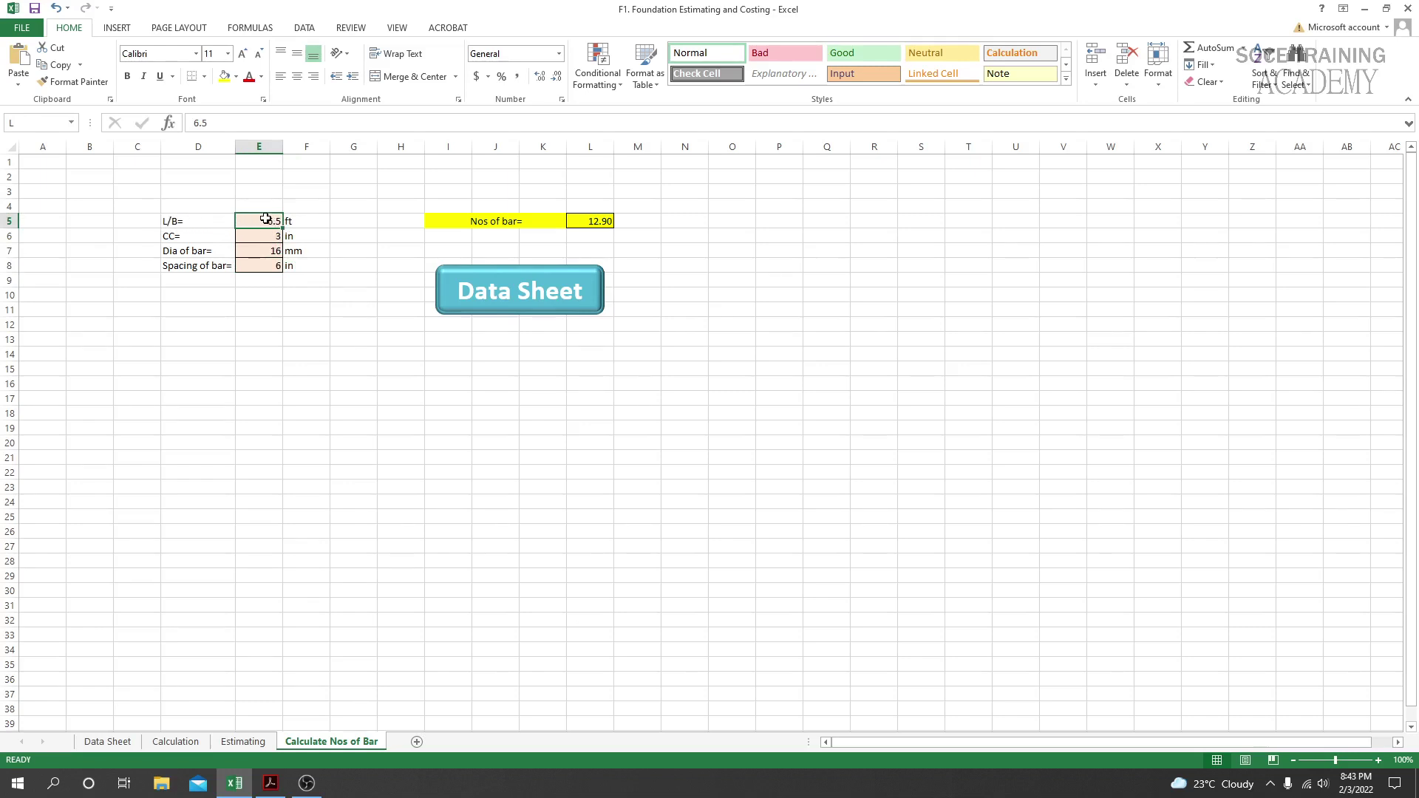
pyautogui.click(271, 336)
pyautogui.click(262, 219)
pyautogui.write('20')
pyautogui.press('Return')
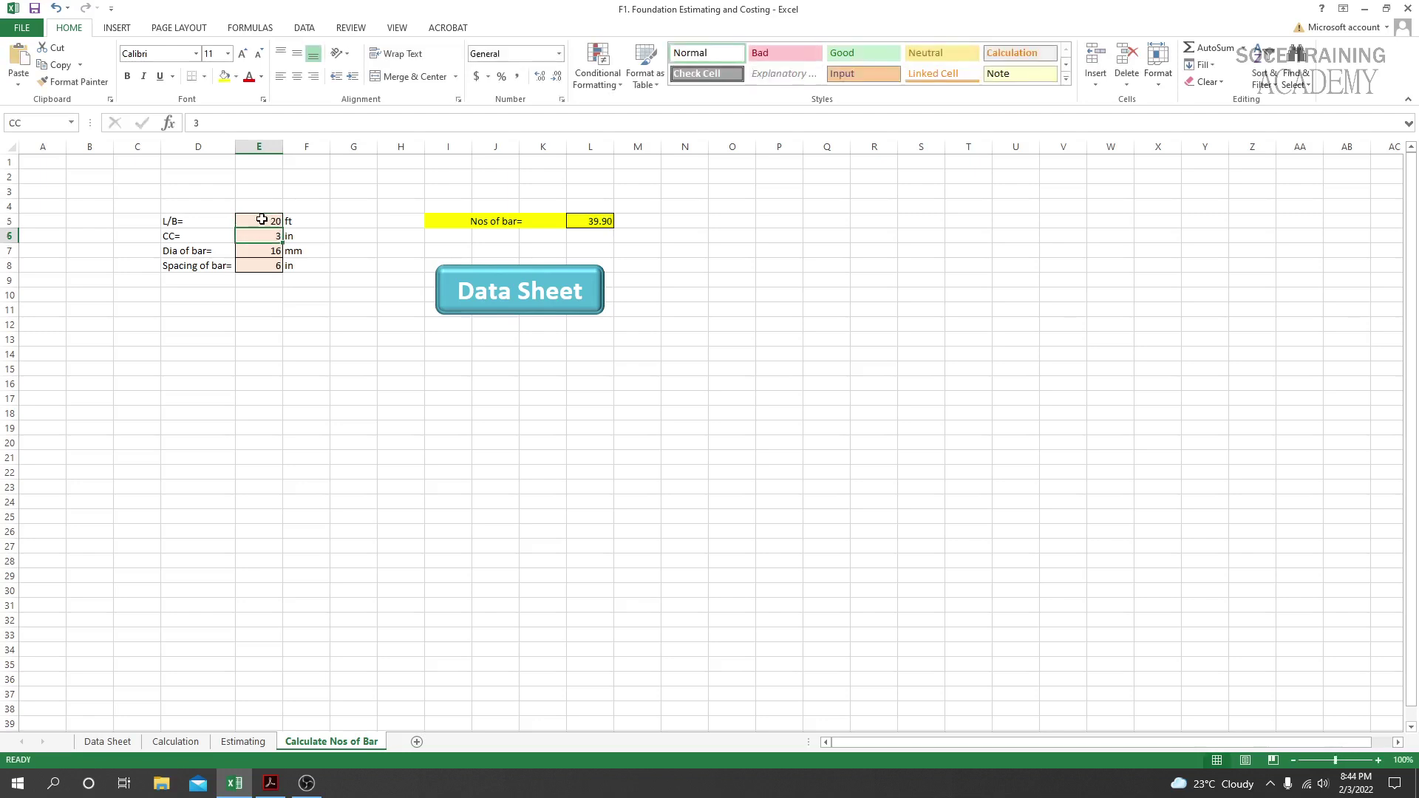
# Step: Inspect the Nos of bar result and try an L/B dimension of 87 ft
pyautogui.click(595, 222)
pyautogui.click(589, 410)
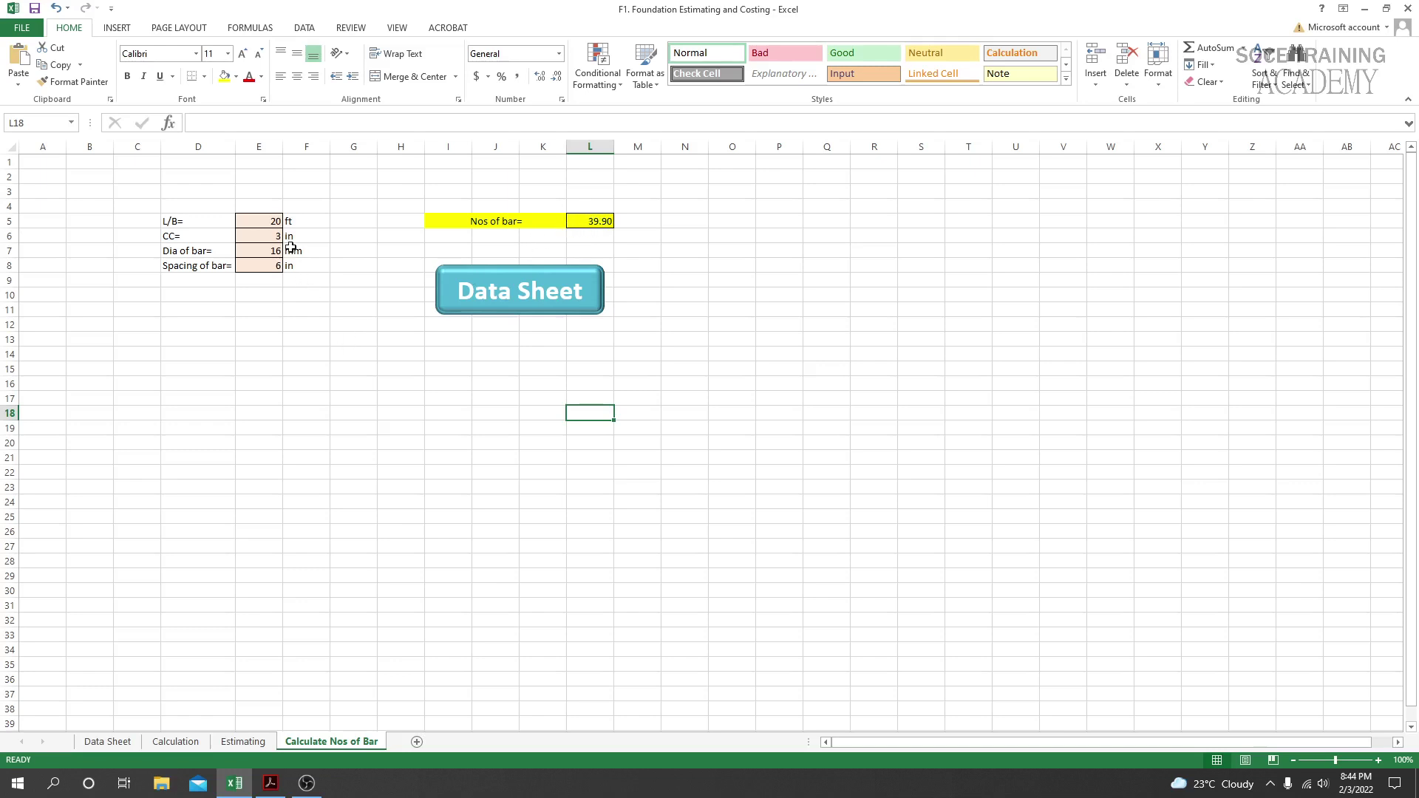
pyautogui.click(273, 221)
pyautogui.click(271, 236)
pyautogui.click(273, 221)
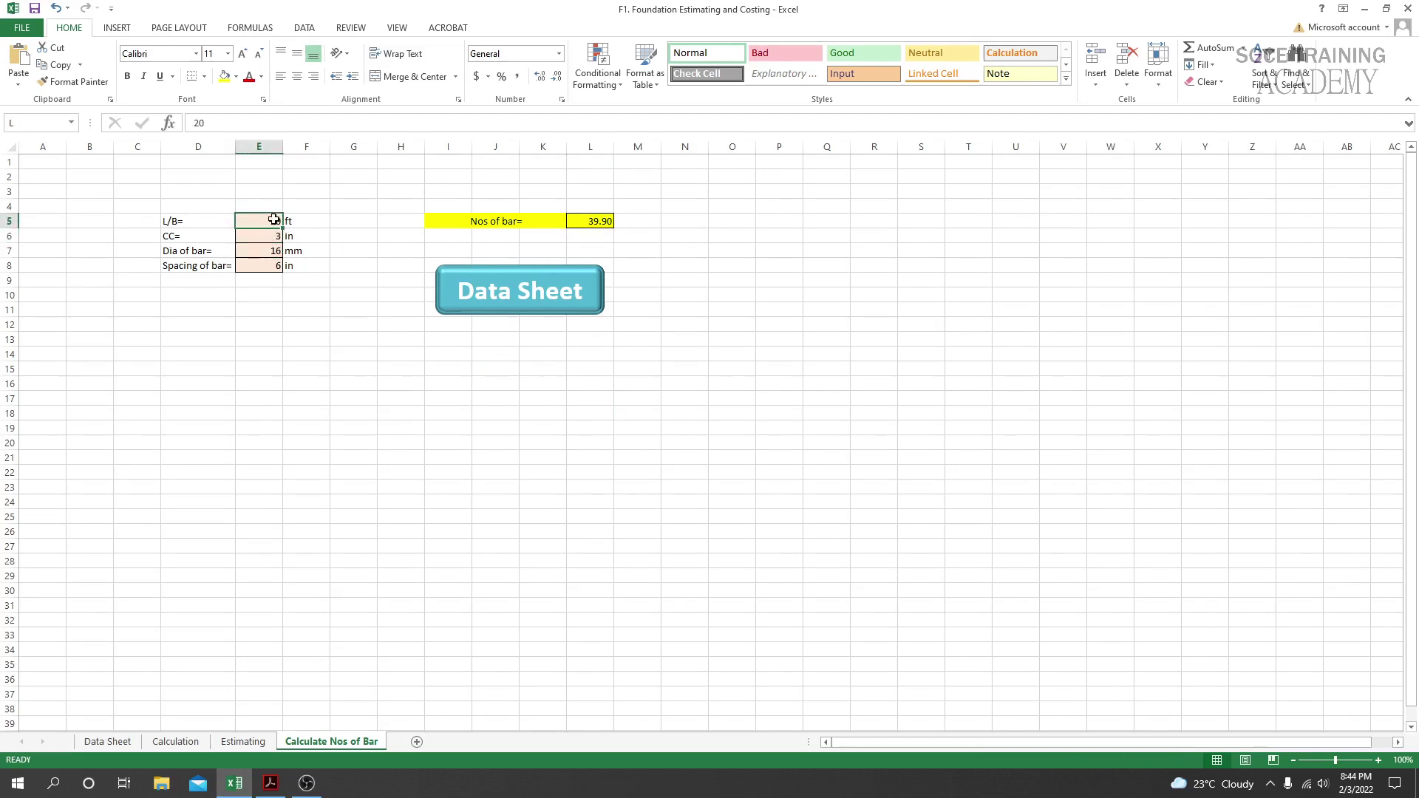
pyautogui.write('87')
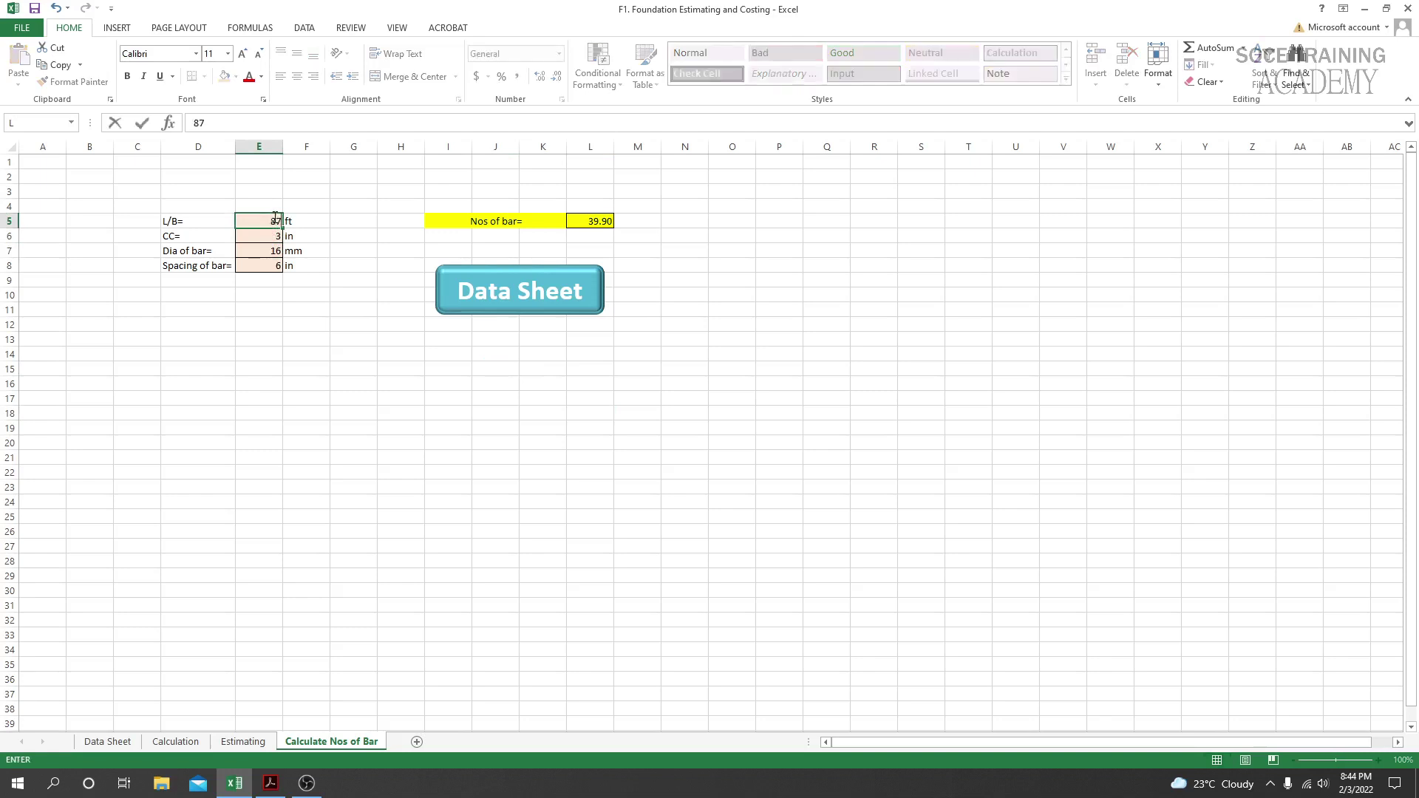
pyautogui.press('Return')
# Step: Set the L/B dimension on the Calculate Nos of Bar sheet to 8 ft
pyautogui.click(274, 220)
pyautogui.write('8')
pyautogui.press('Return')
pyautogui.click(459, 412)
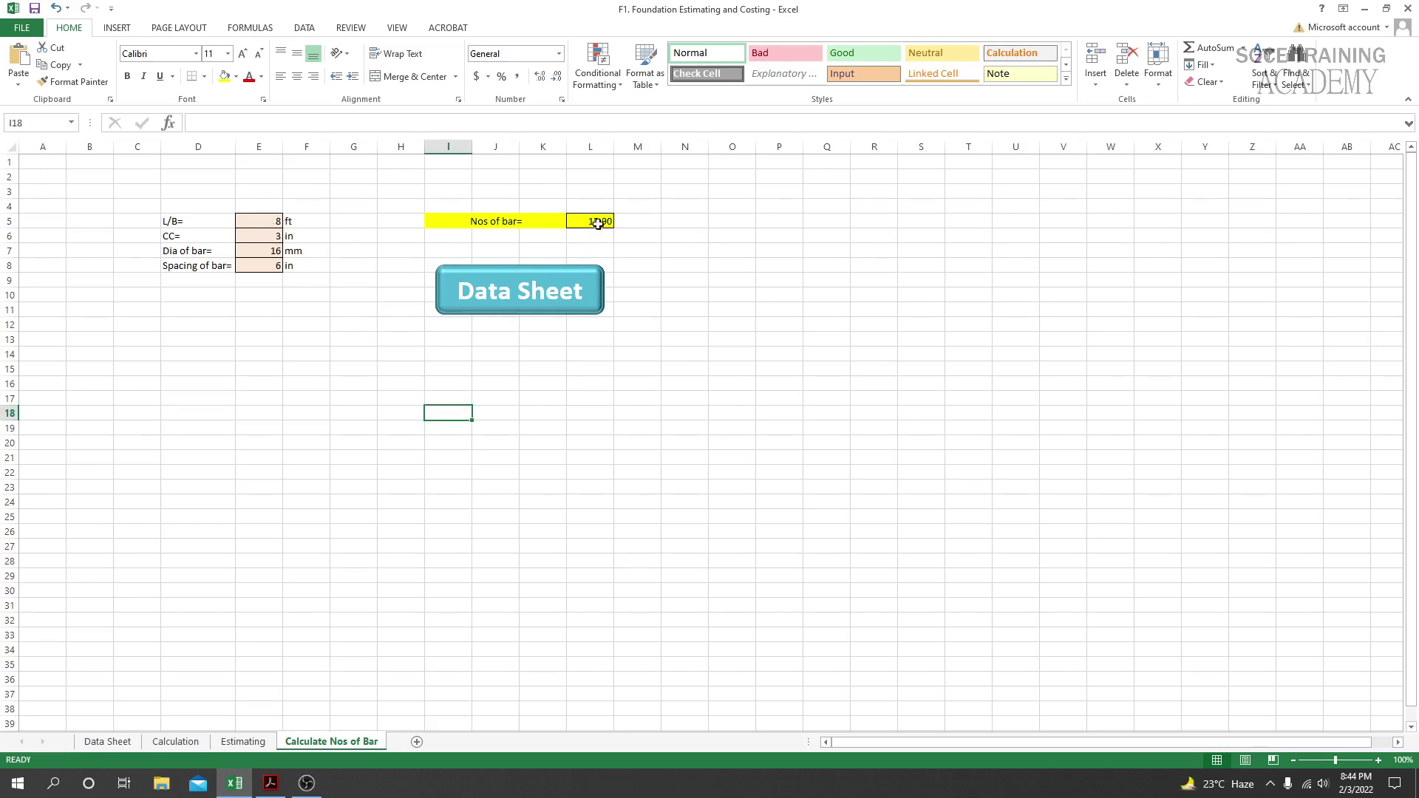
# Step: Return to the Data Sheet and examine the two bar counts in the Reinforcement table
pyautogui.click(510, 288)
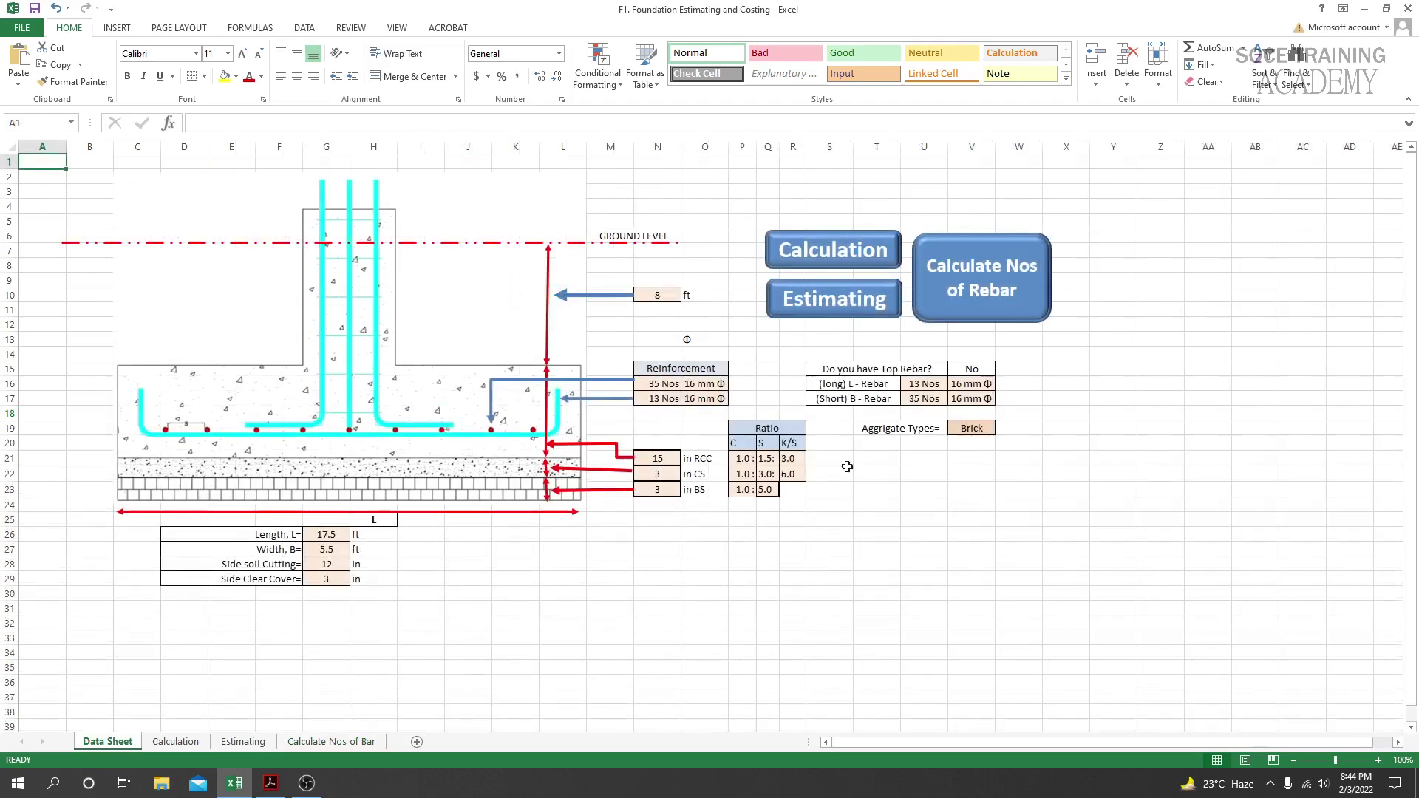
pyautogui.click(673, 383)
pyautogui.click(665, 399)
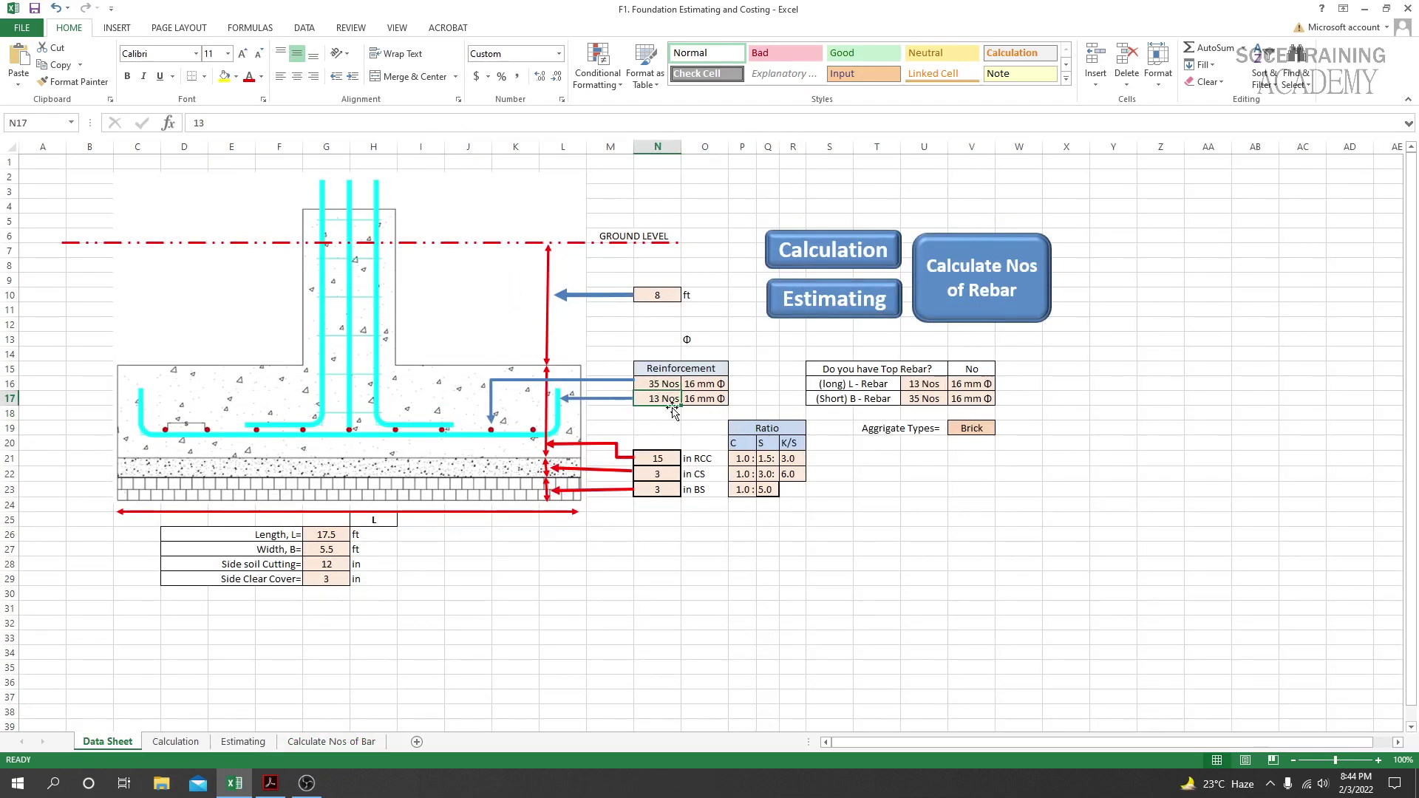
pyautogui.click(663, 384)
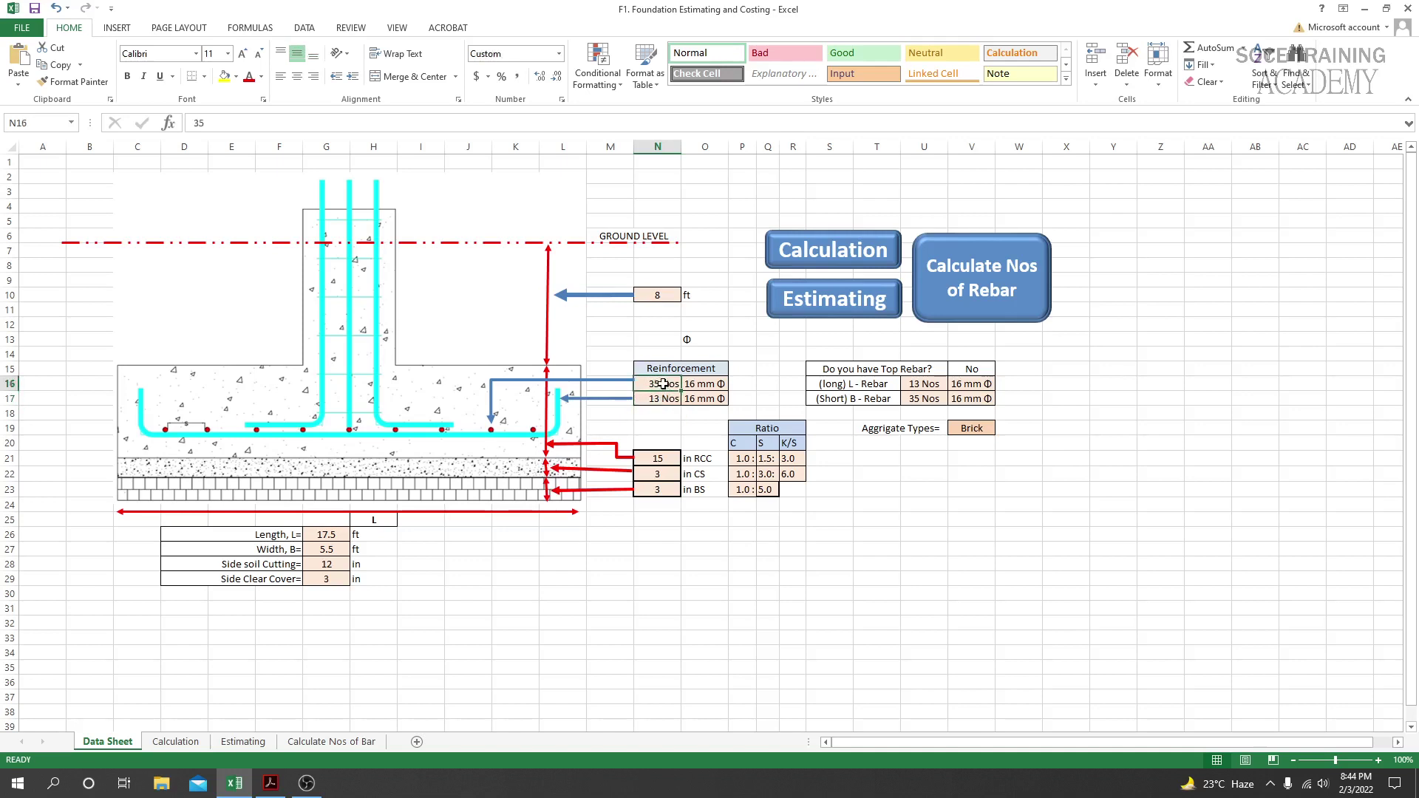
pyautogui.click(663, 399)
pyautogui.click(663, 426)
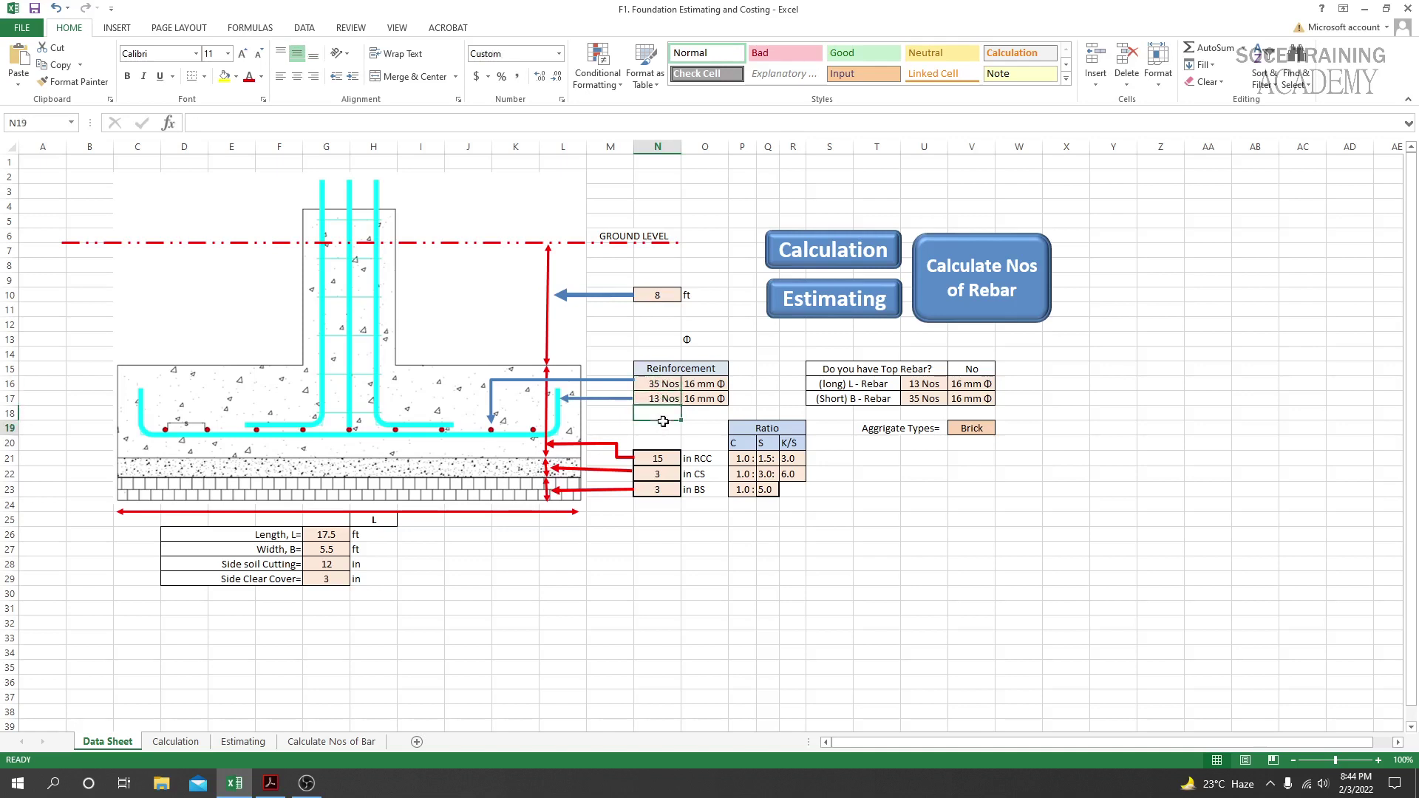
pyautogui.click(663, 384)
pyautogui.click(663, 400)
pyautogui.click(663, 383)
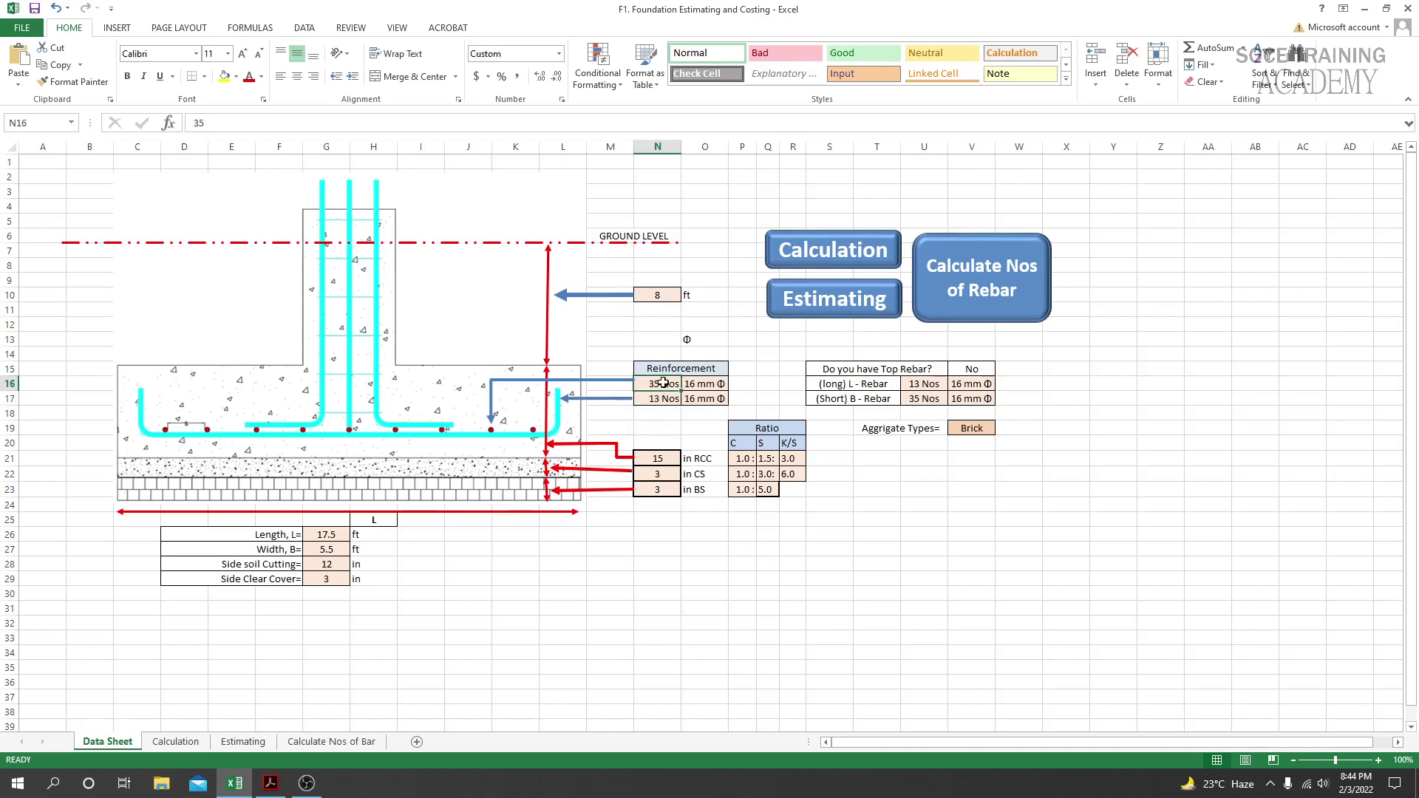
pyautogui.click(665, 430)
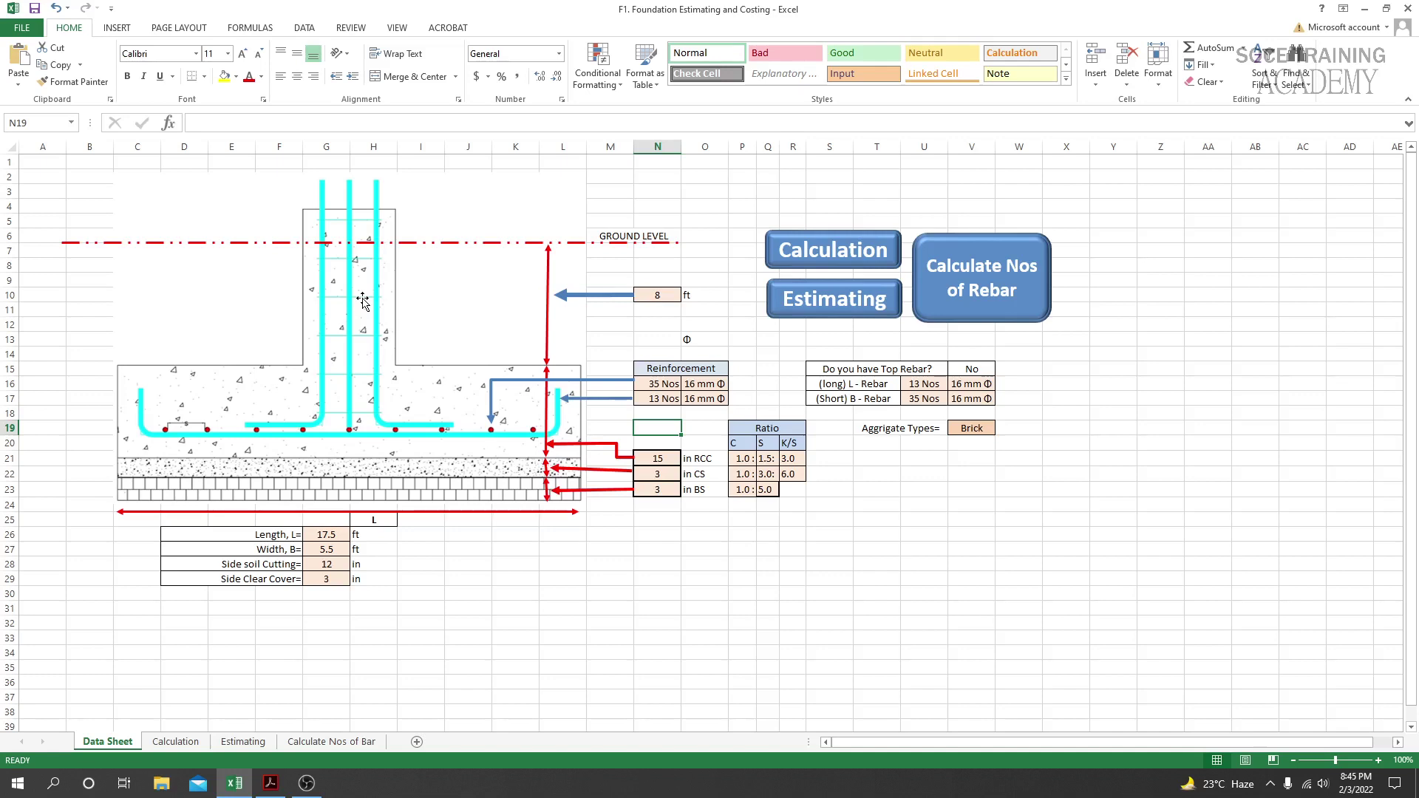
pyautogui.click(307, 785)
pyautogui.click(308, 785)
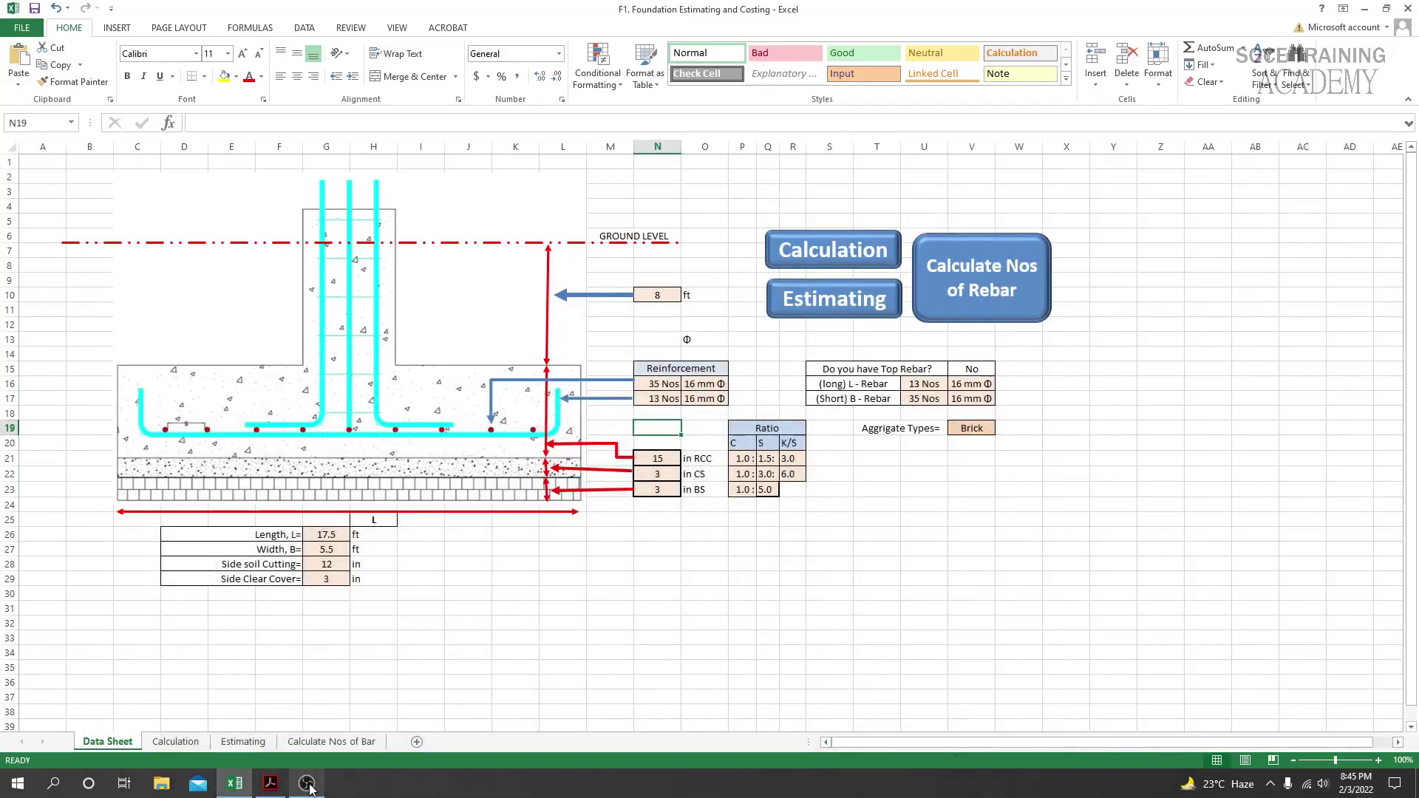
pyautogui.click(310, 788)
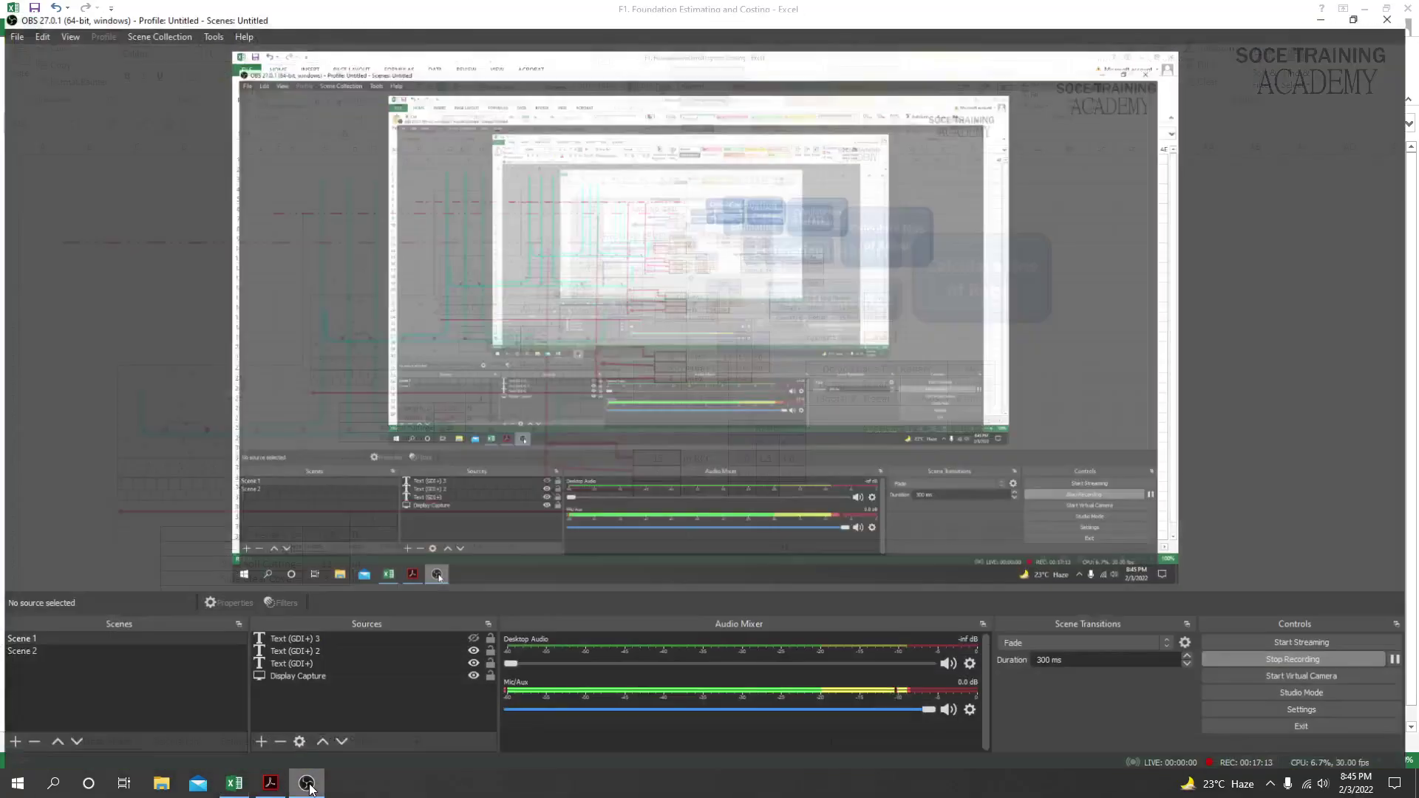
pyautogui.click(309, 787)
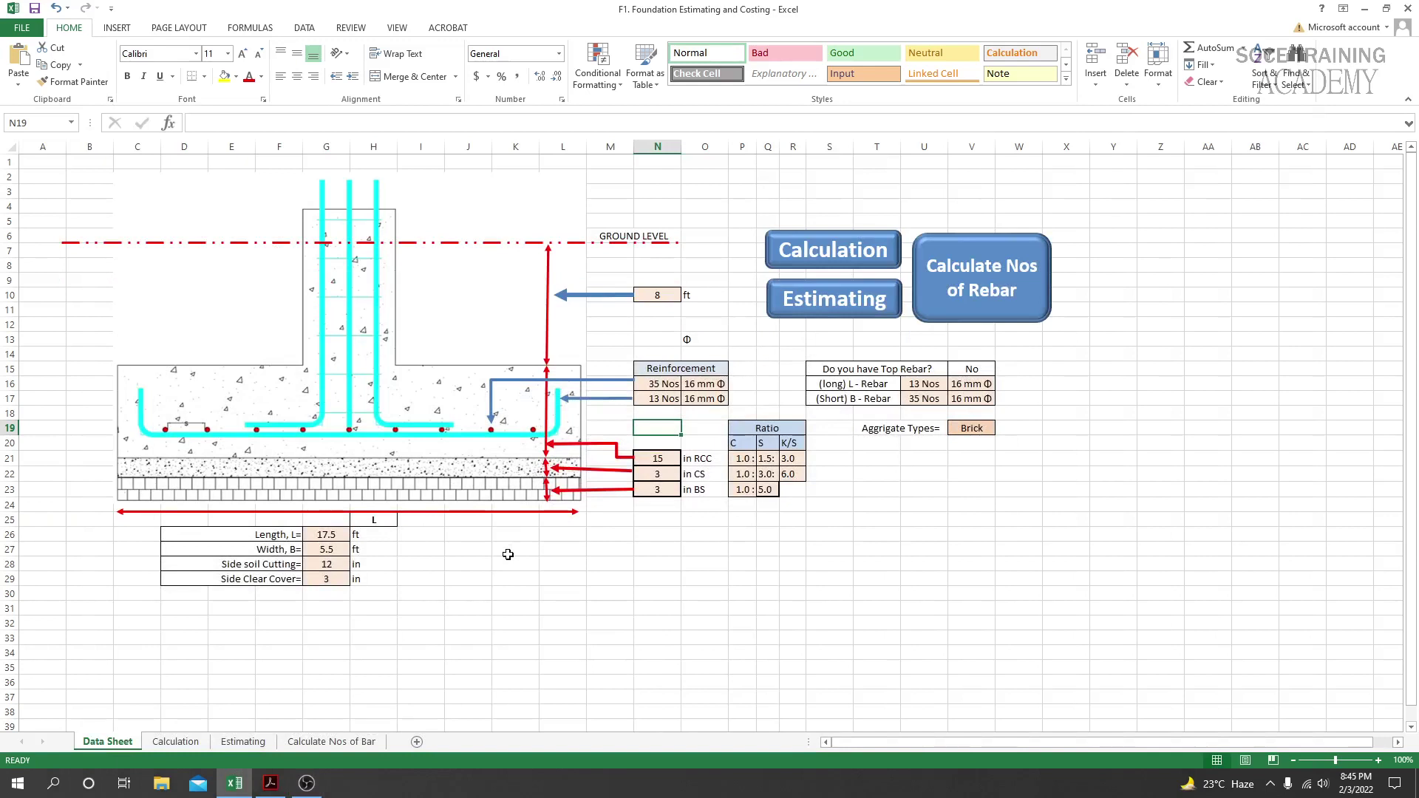
pyautogui.click(508, 554)
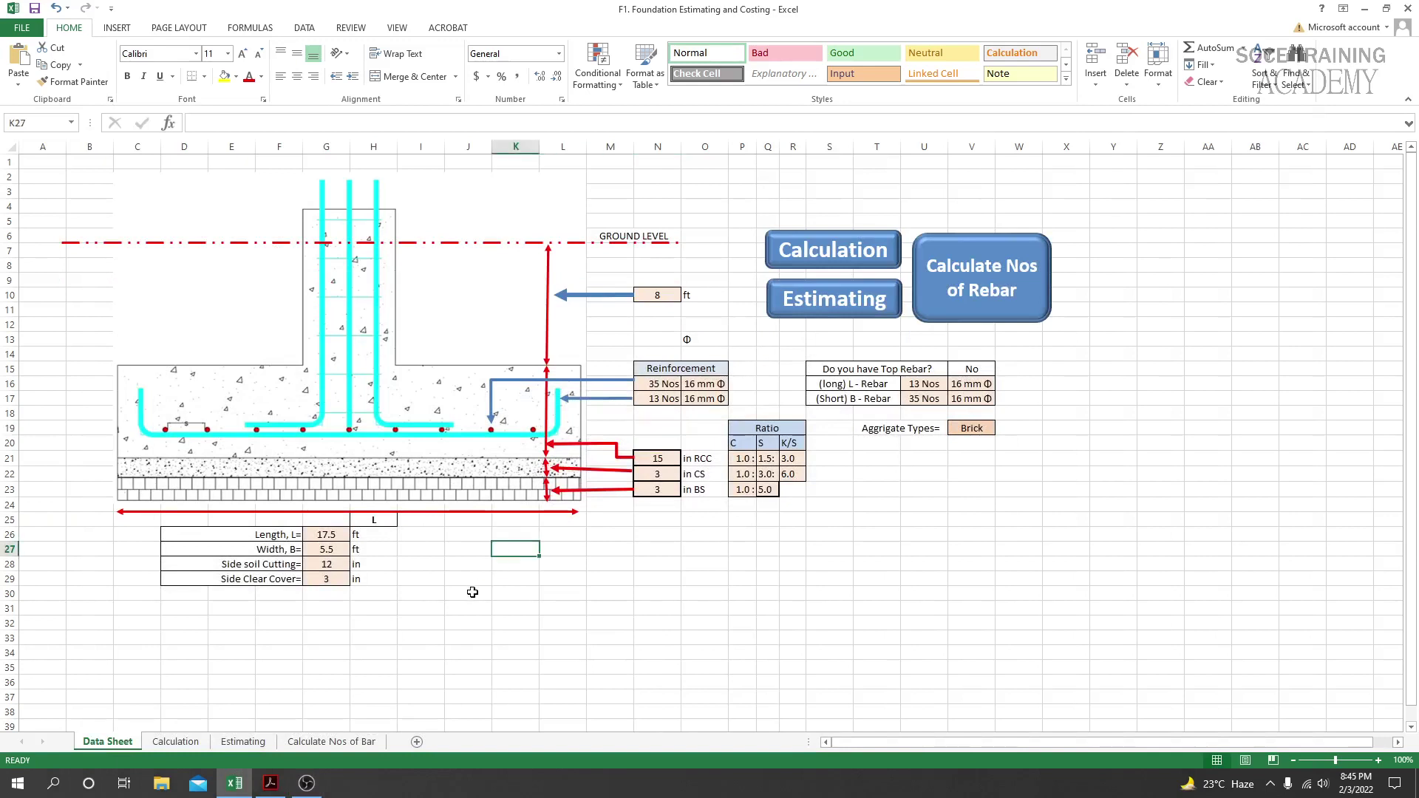
pyautogui.press('alt')
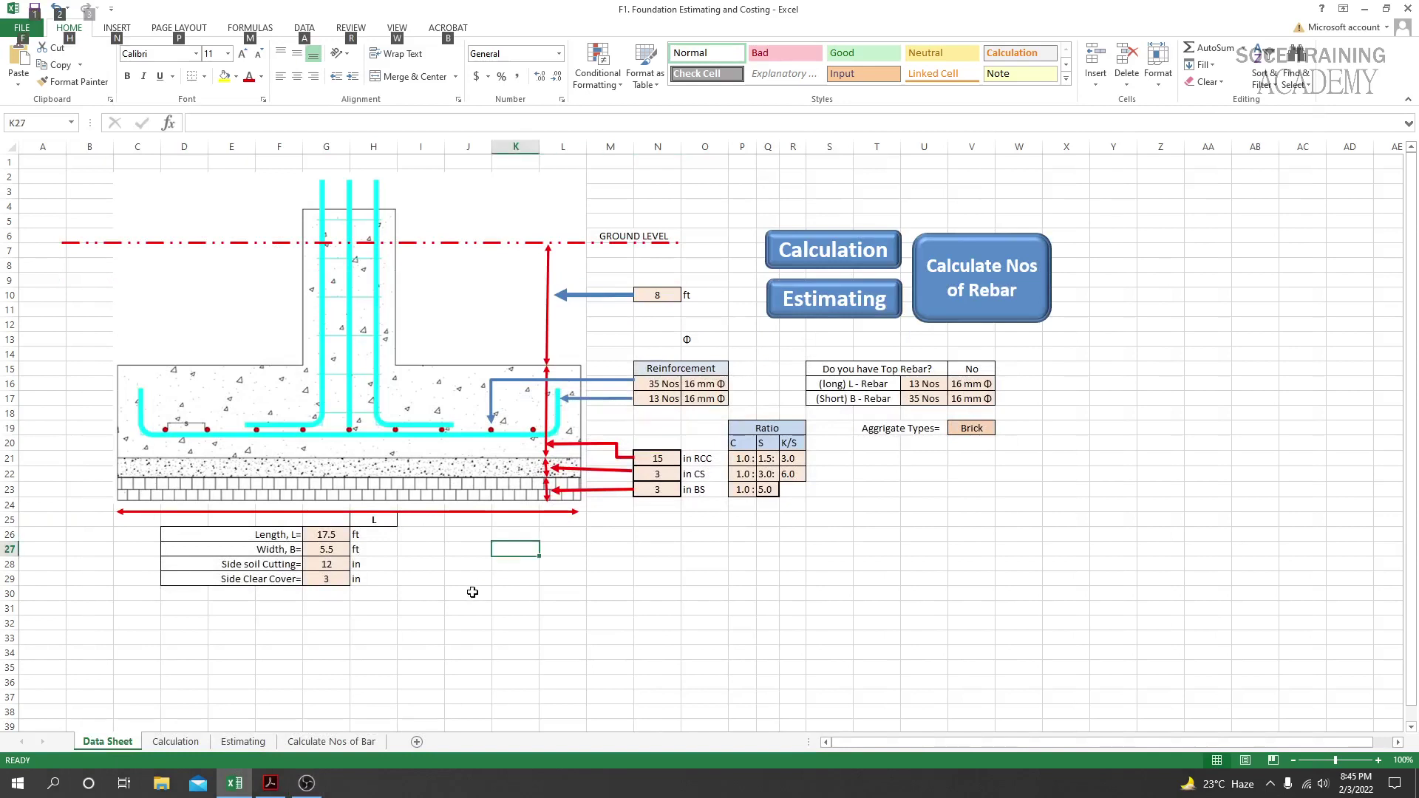
pyautogui.click(473, 592)
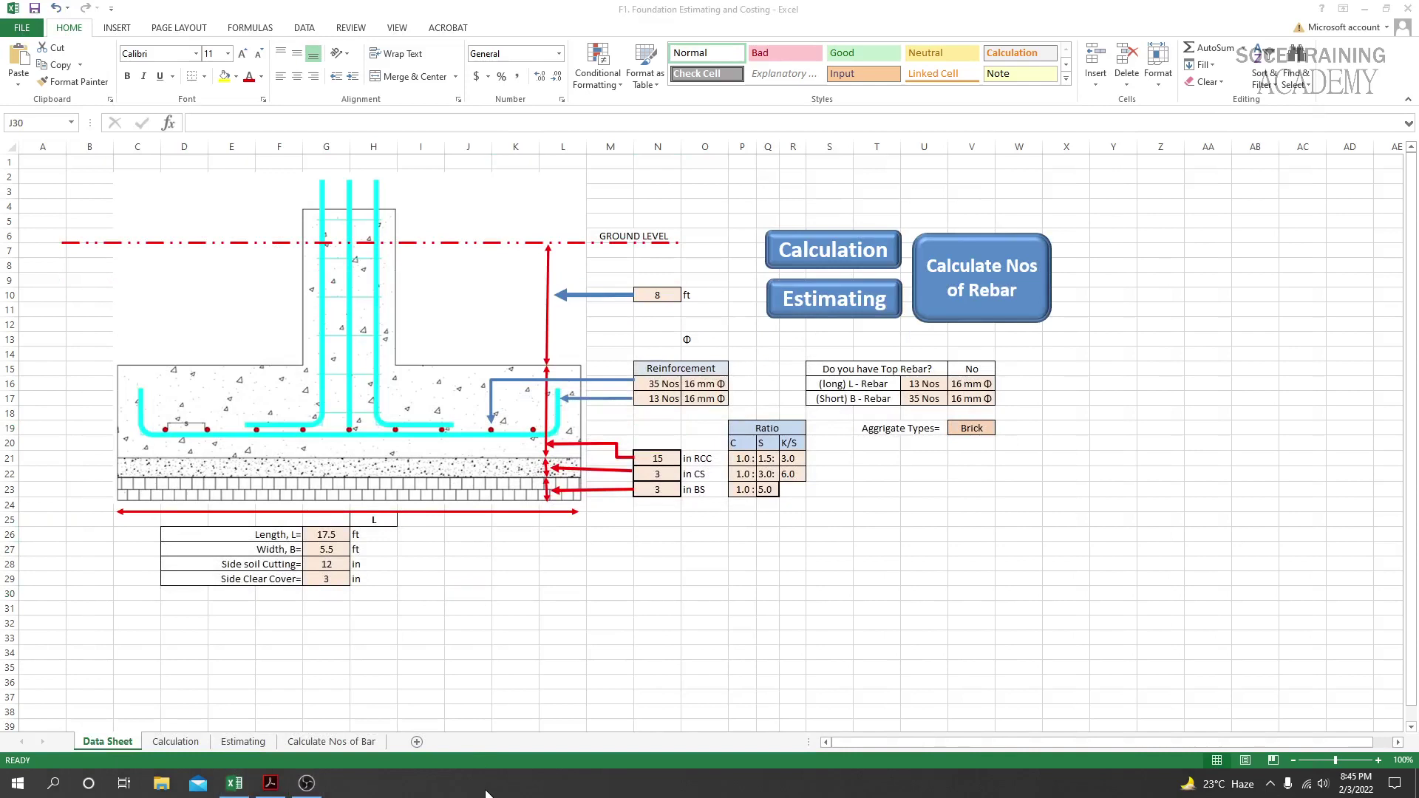